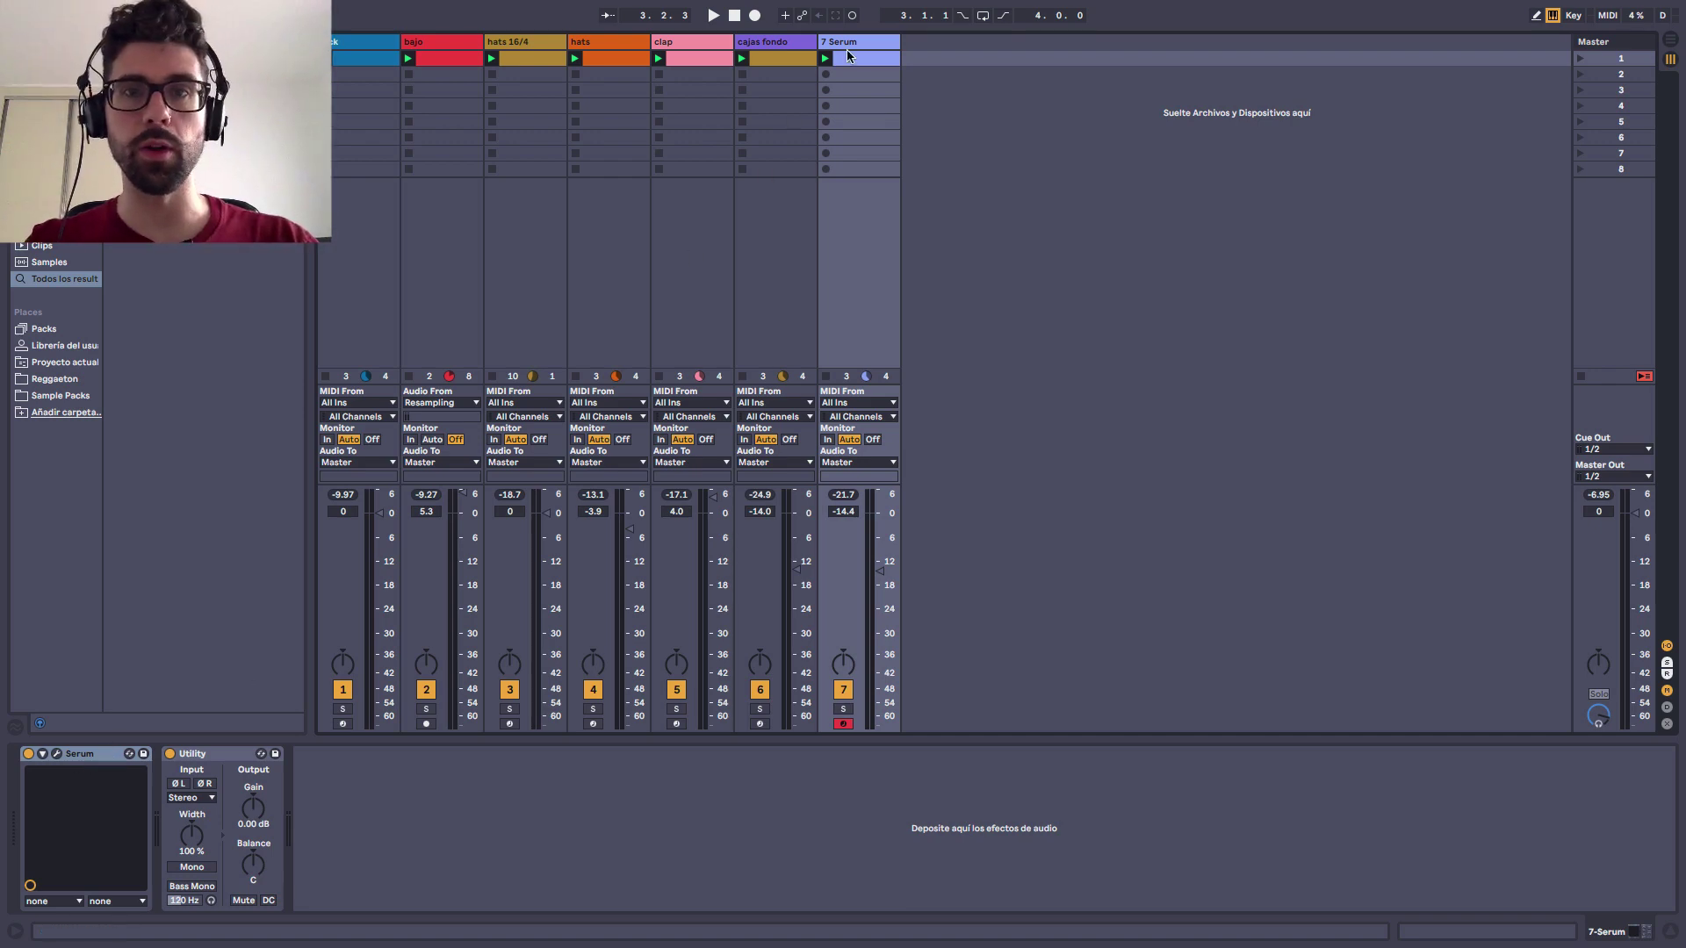
- Solo the 7 Serum track and play back the notes of its MIDI clip
left_click(843, 709)
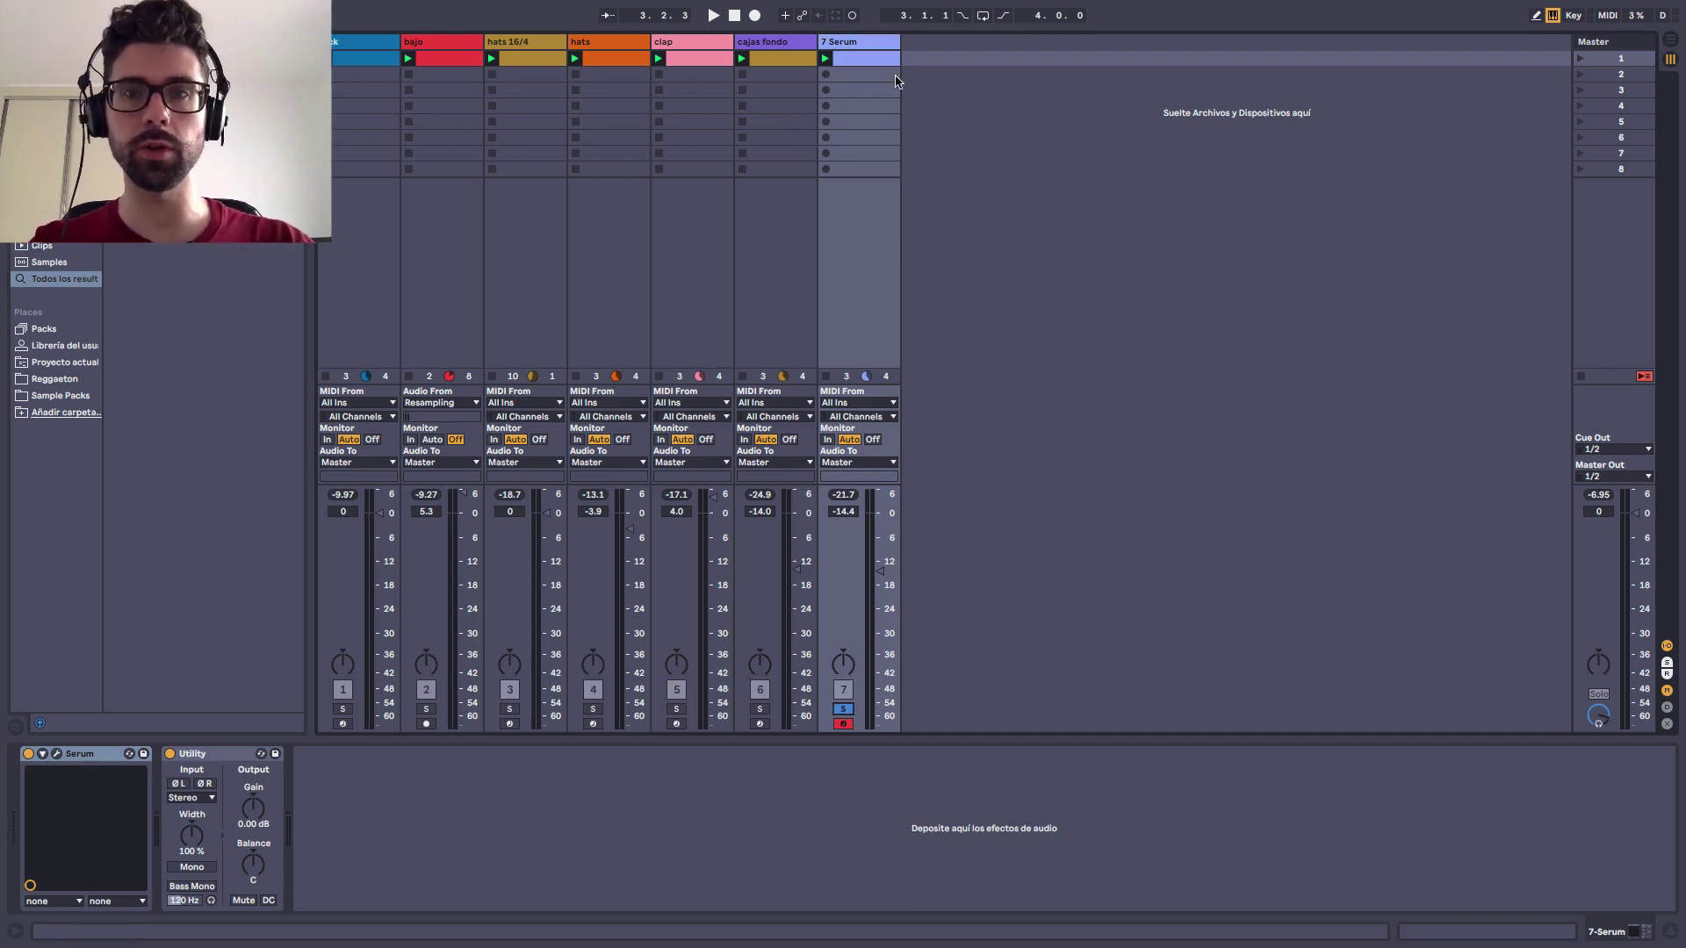
double_click(874, 59)
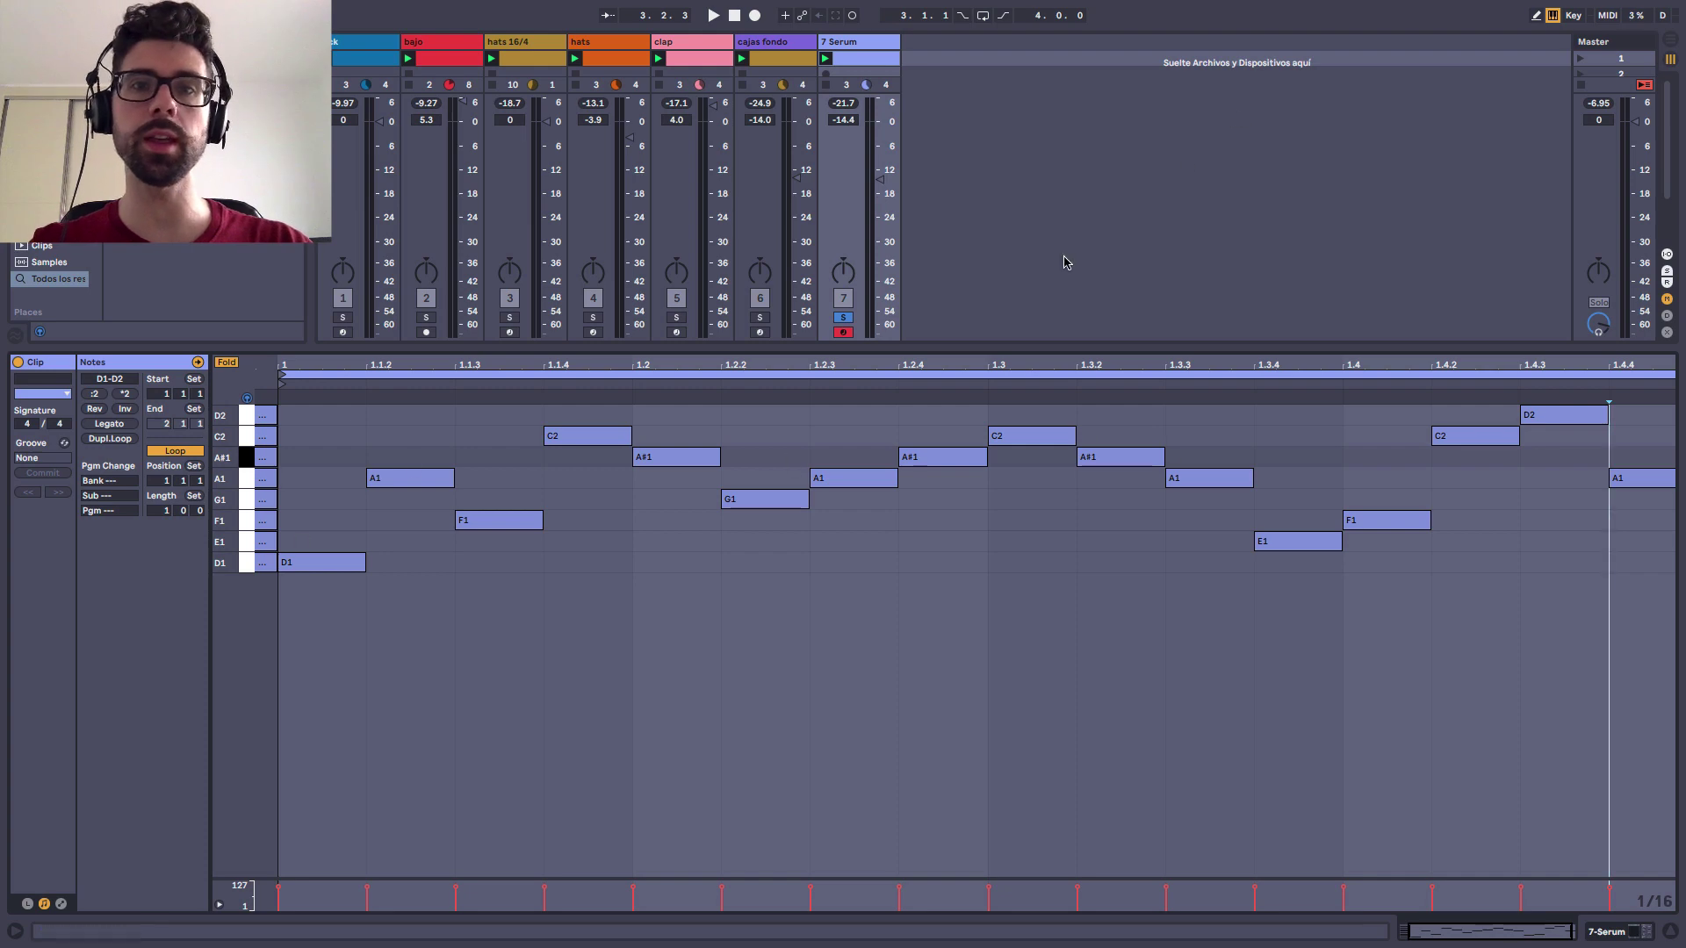
key("space")
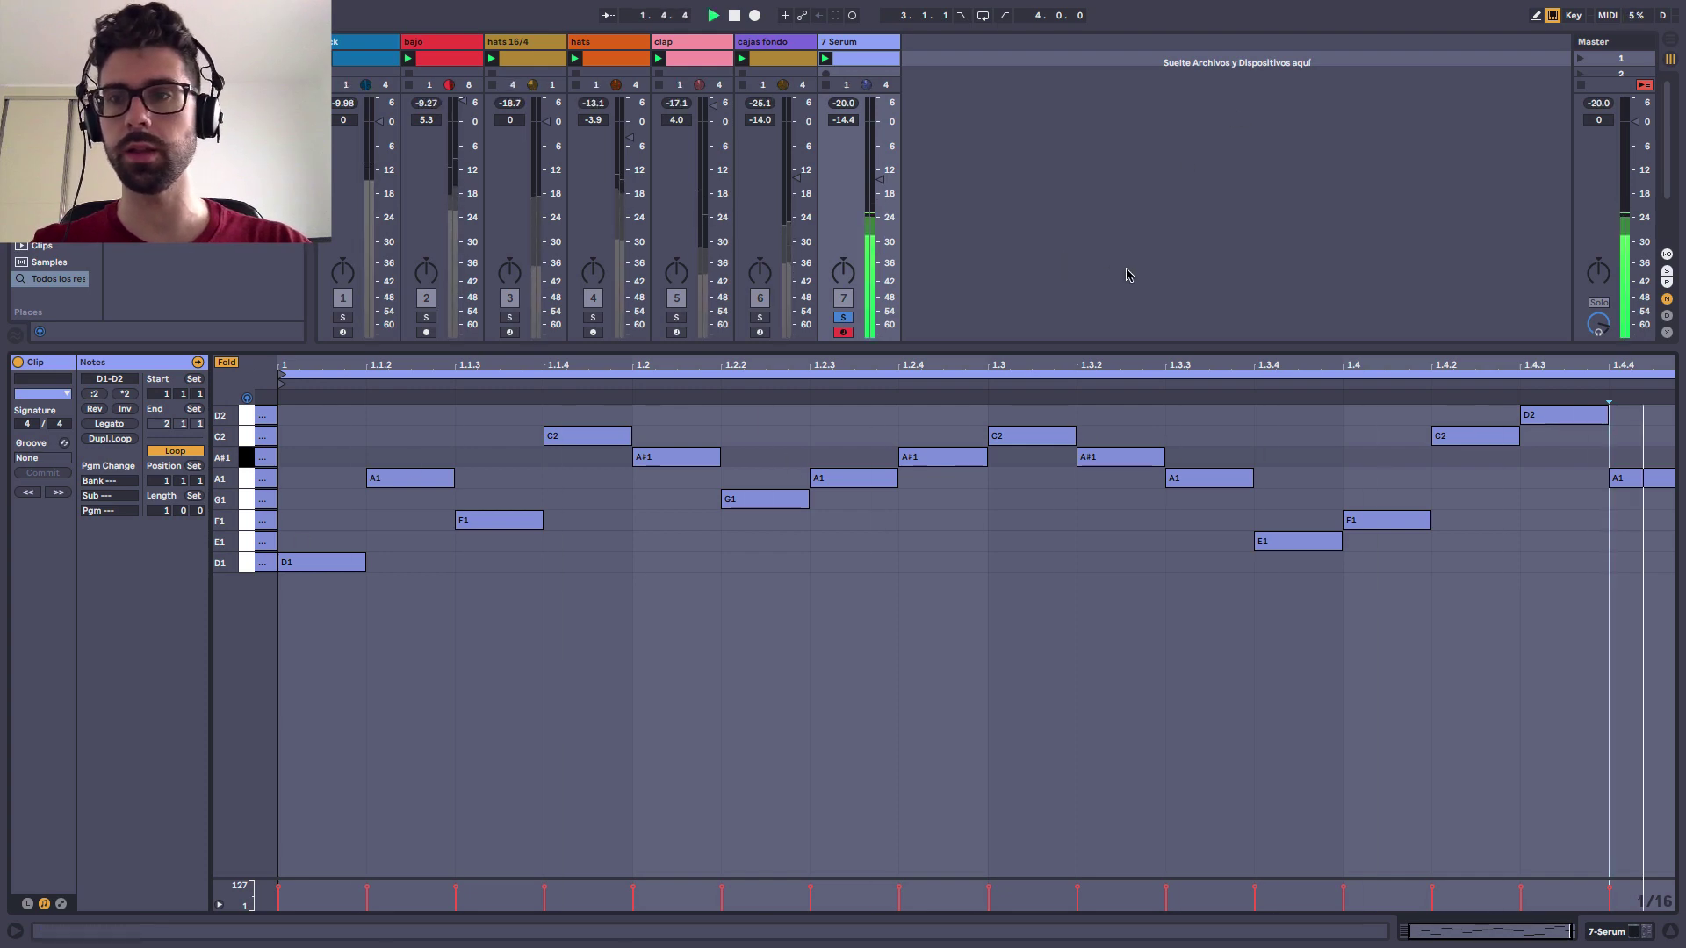
- Open the Serum synth on the soloed track and set oscillator A to the Basic Shapes wavetable at its saw wave position
key("shift+Tab")
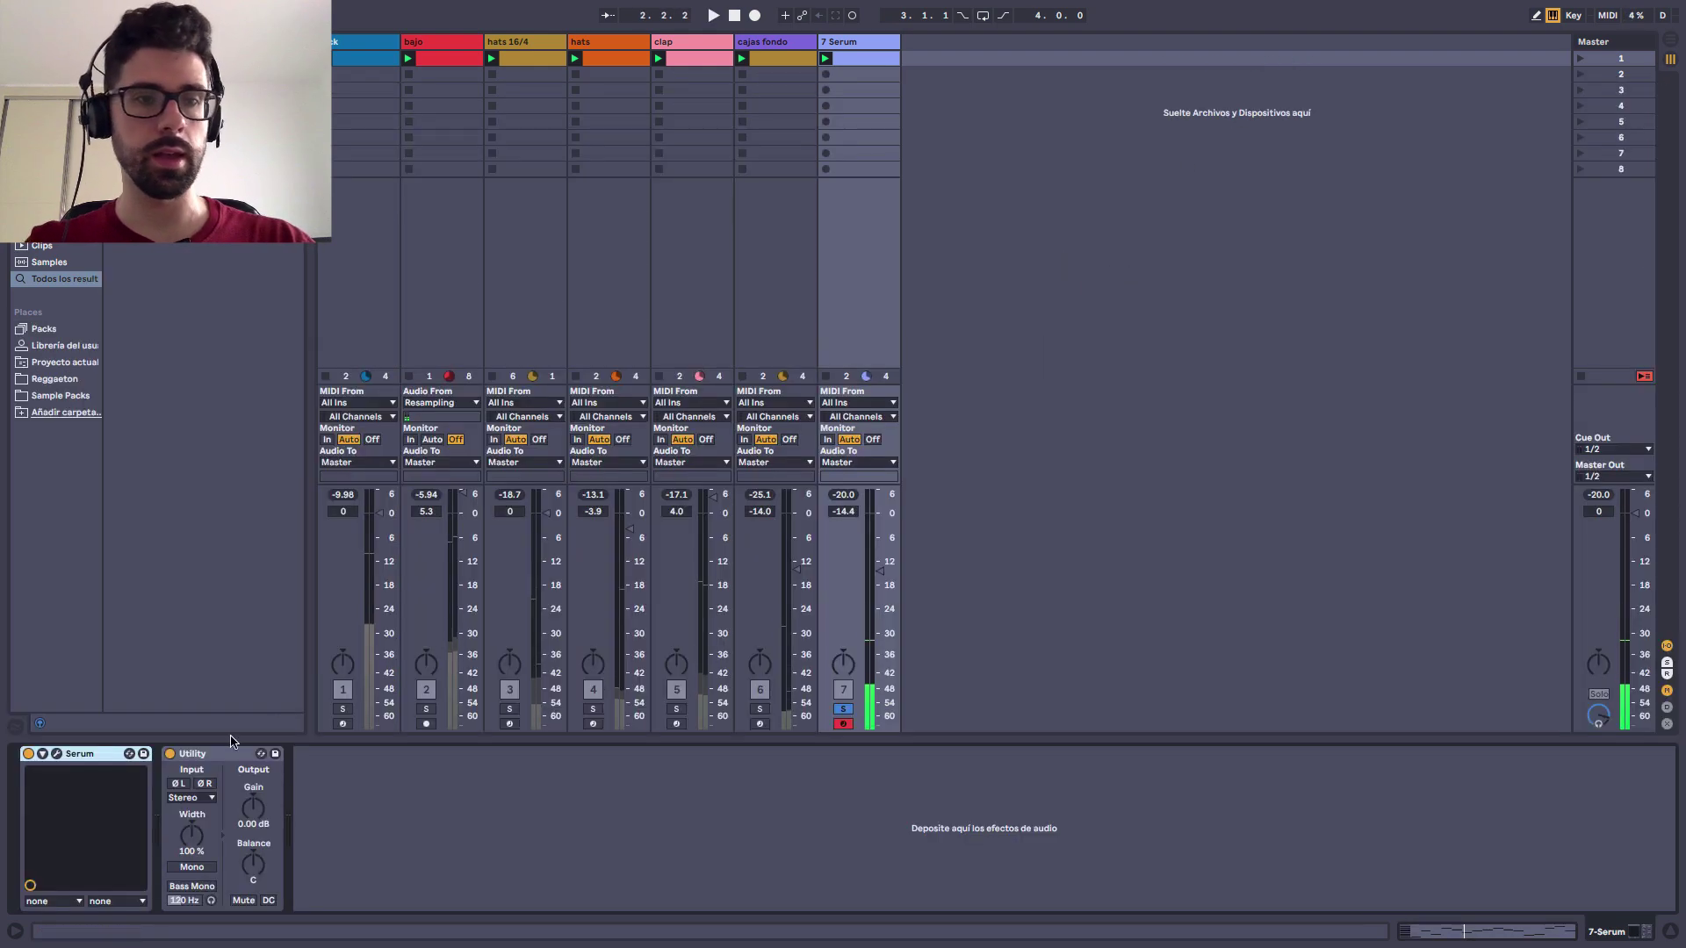
left_click(55, 754)
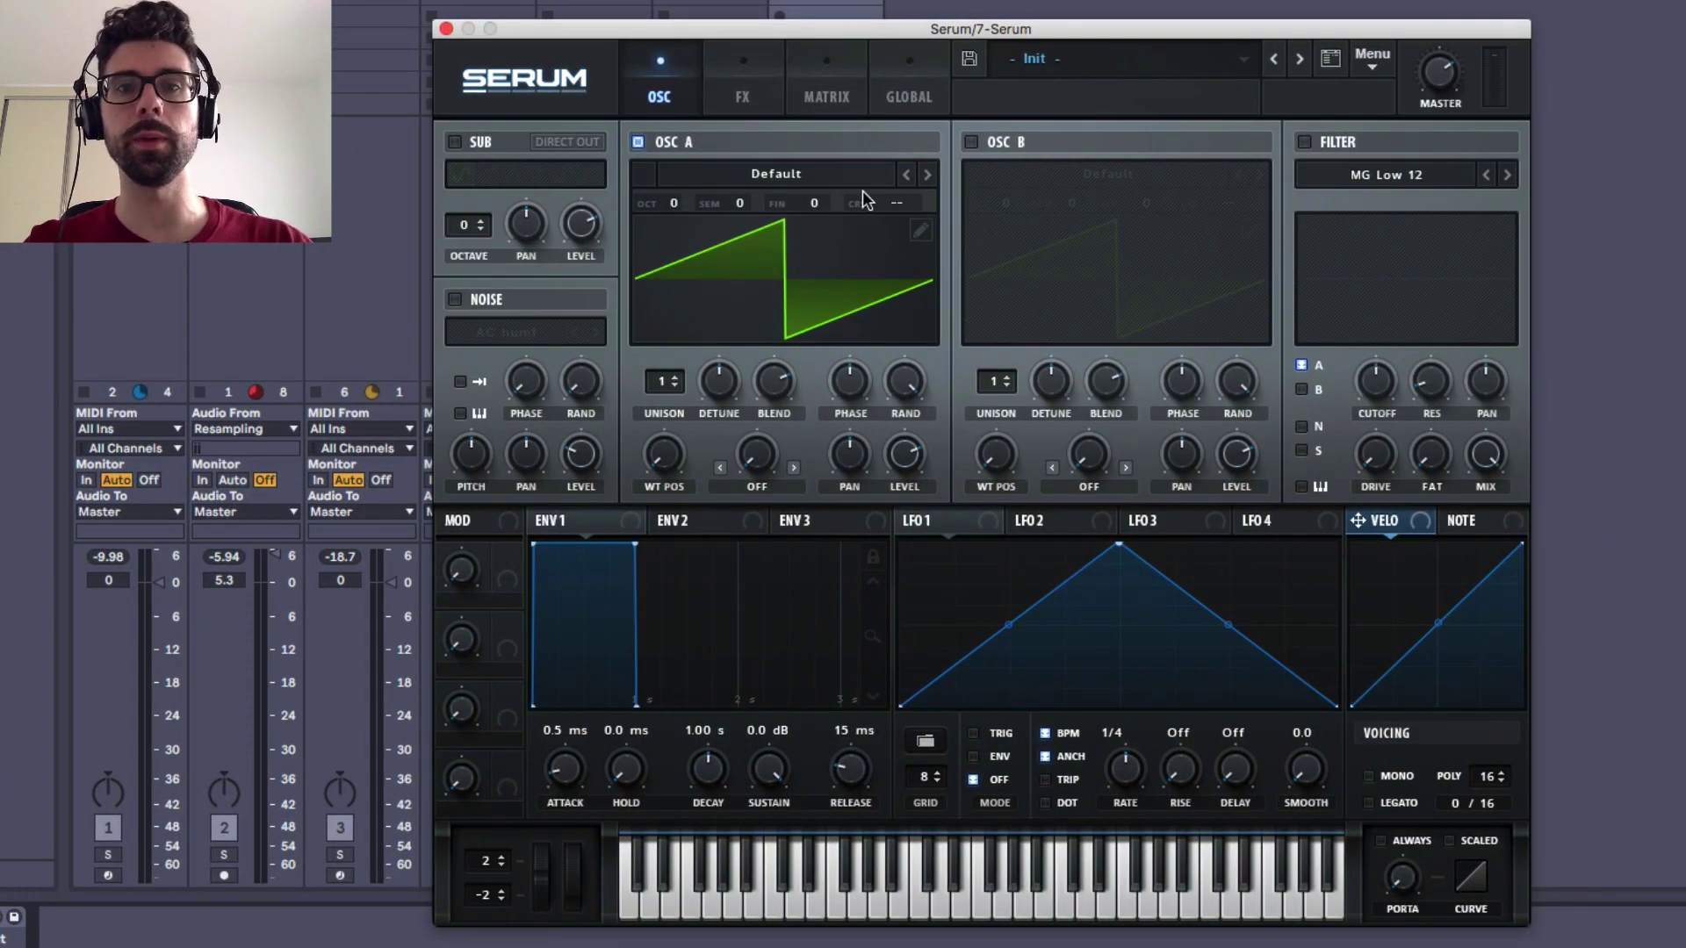
mouse_move(670, 464)
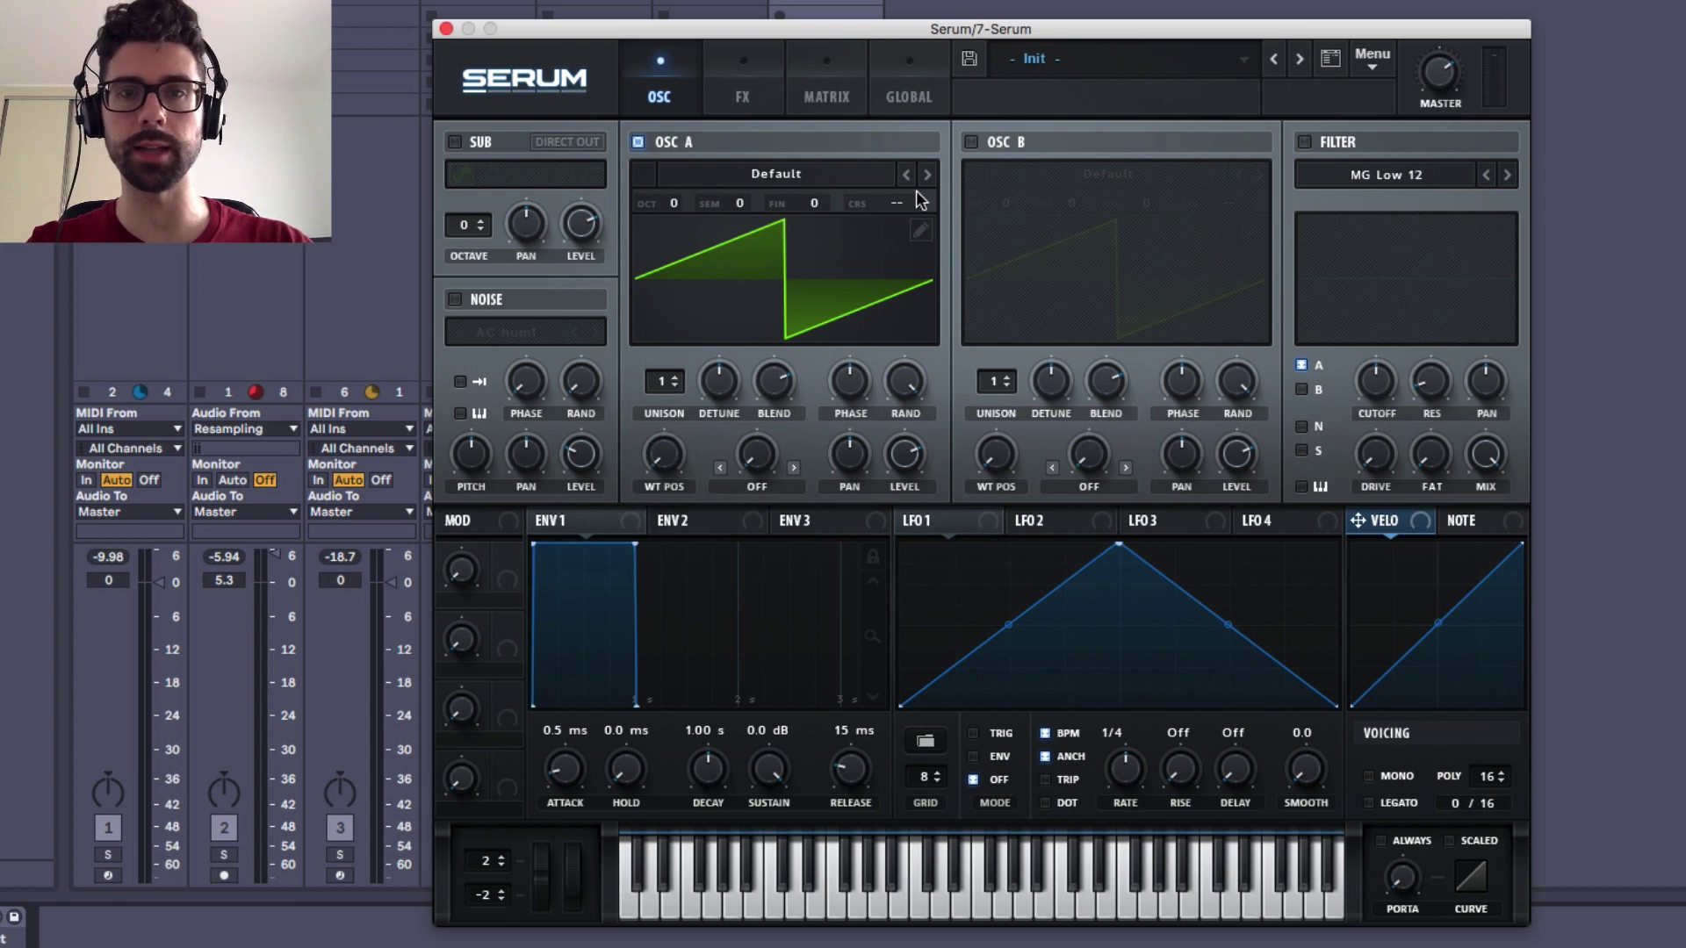
left_click(858, 169)
mouse_move(864, 201)
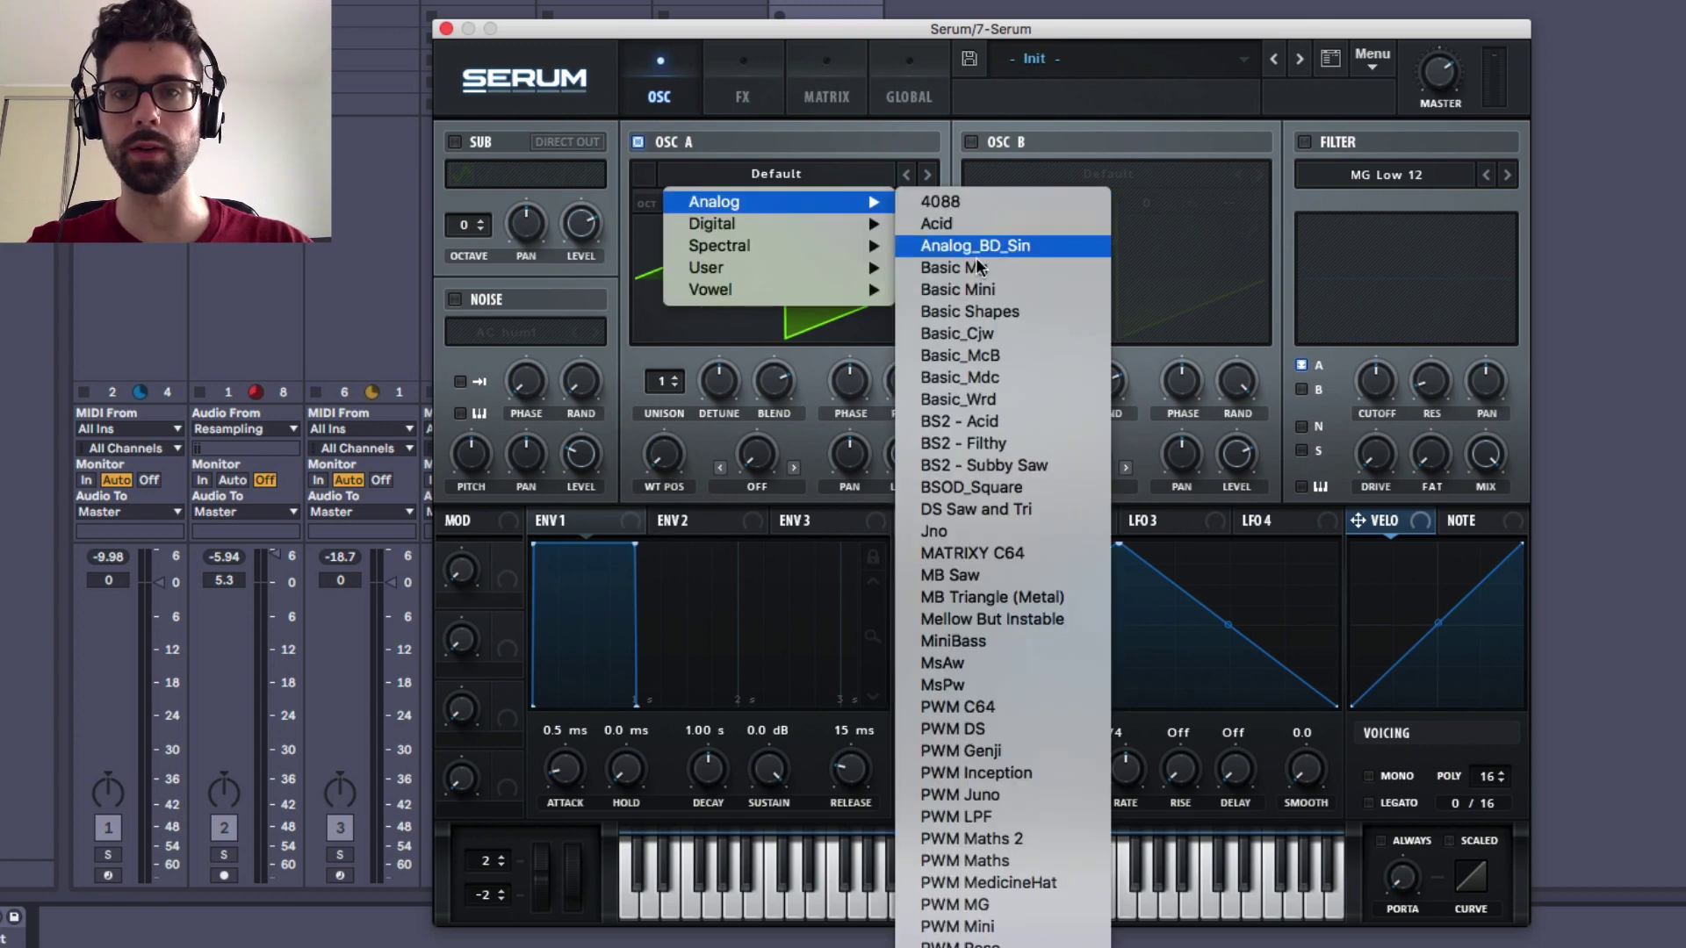
left_click(993, 311)
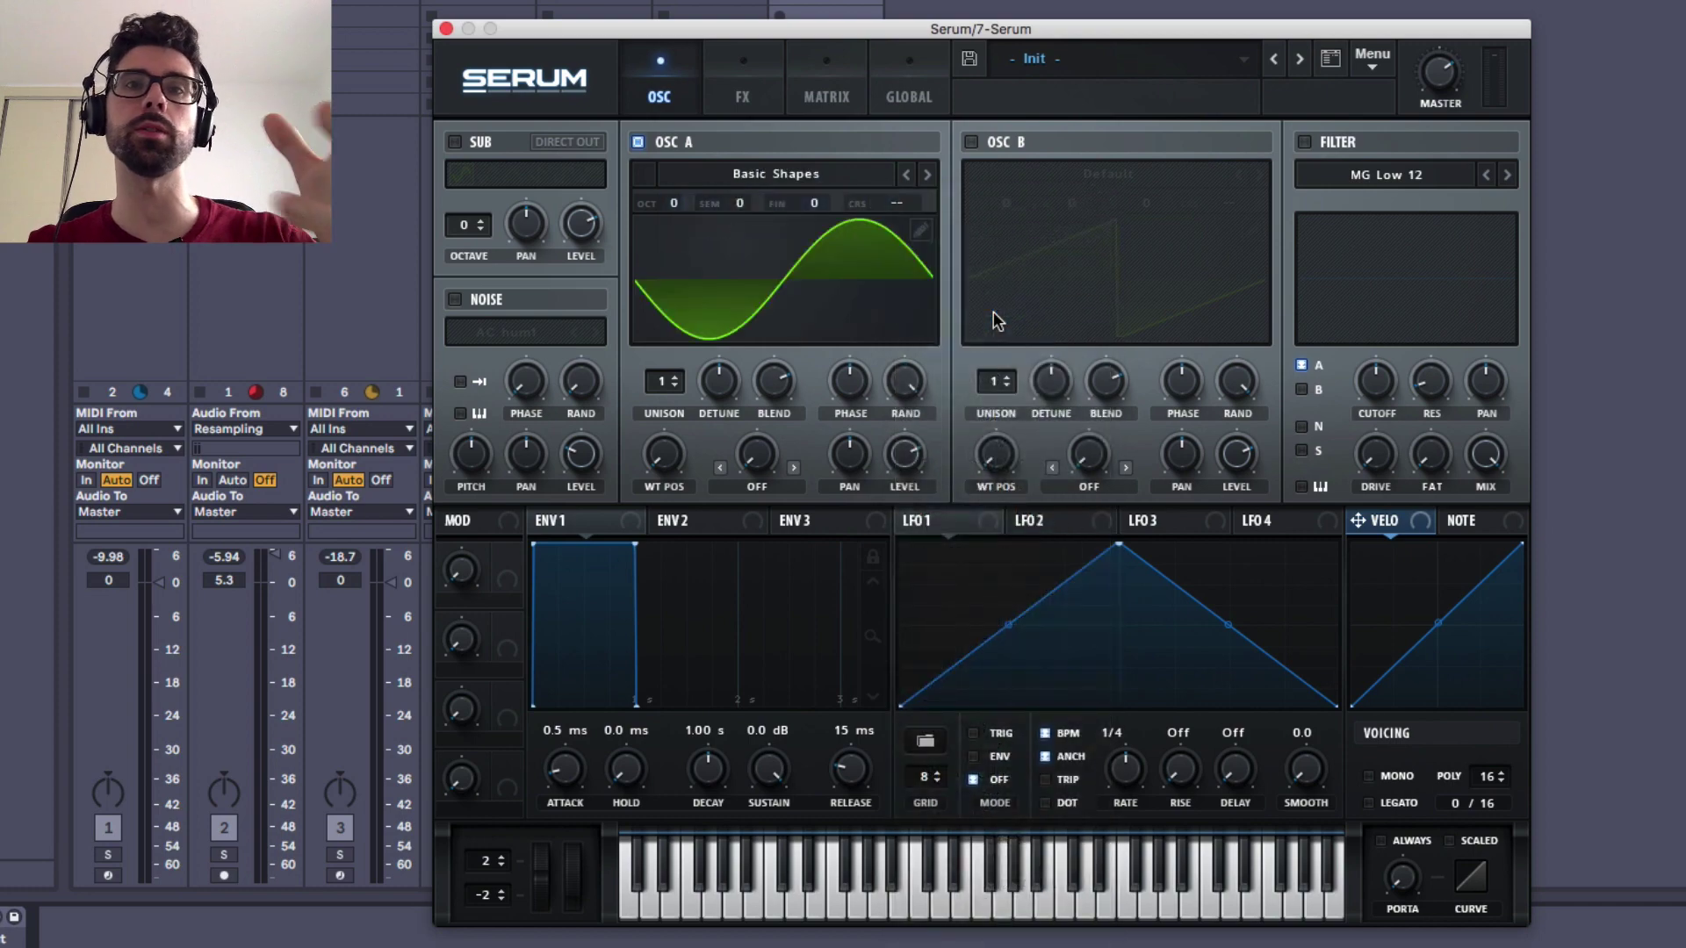
mouse_move(673, 450)
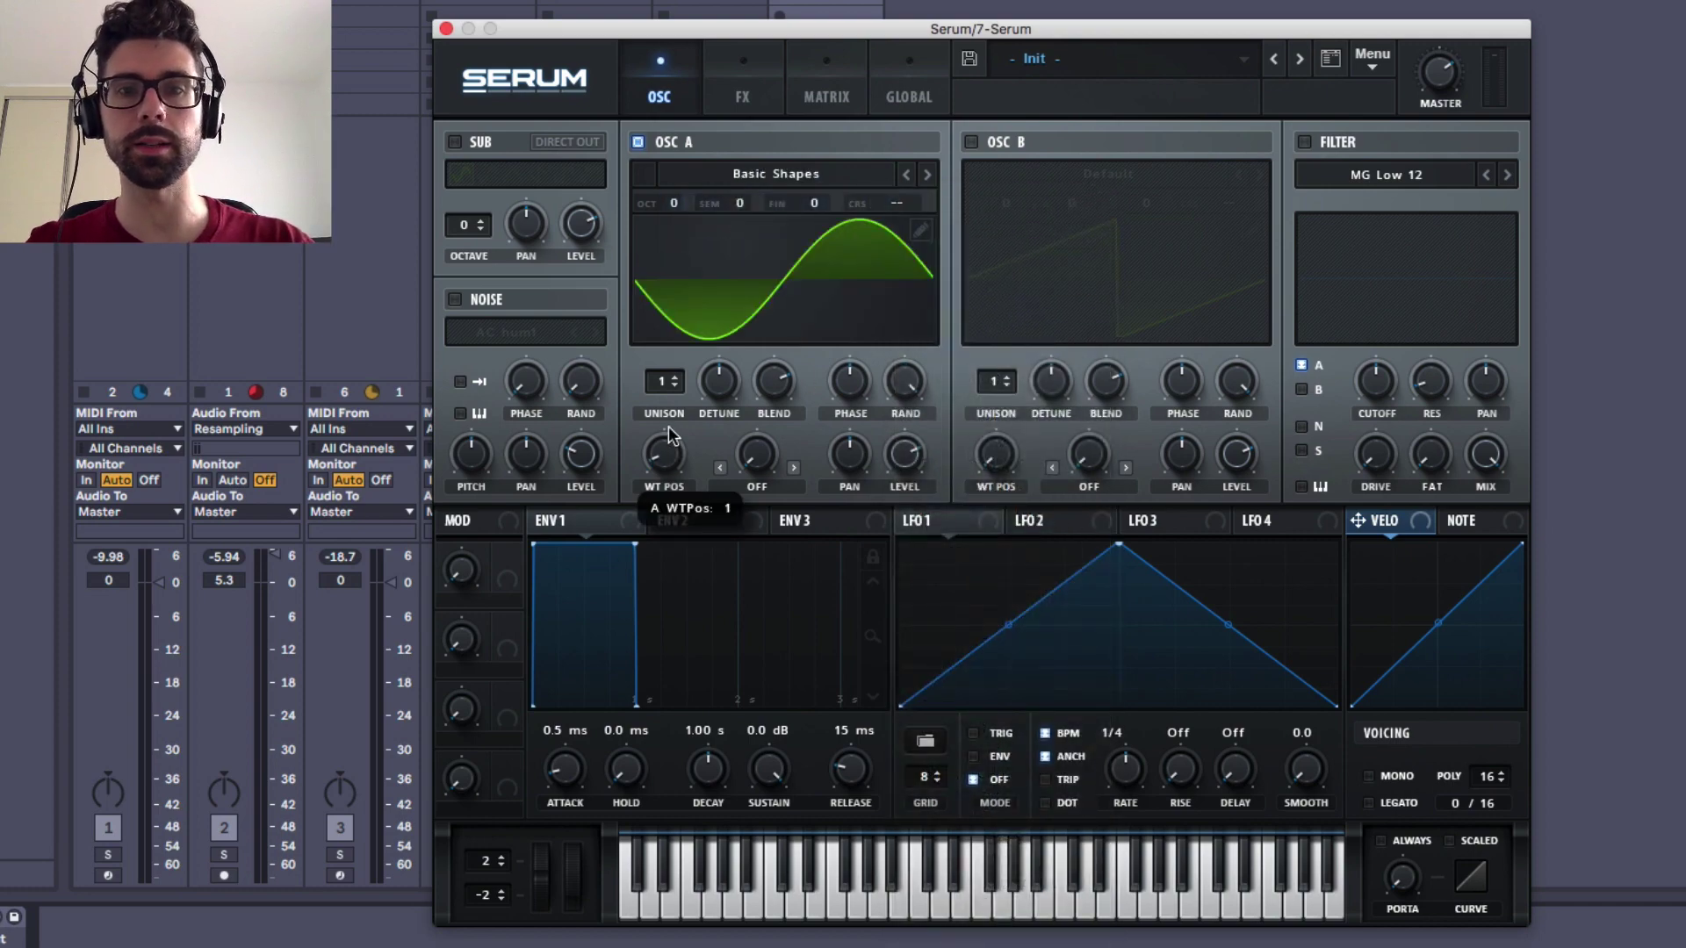
mouse_move(670, 428)
left_mouse_down()
mouse_move(685, 307)
mouse_move(694, 388)
mouse_move(672, 420)
mouse_move(674, 397)
left_mouse_up()
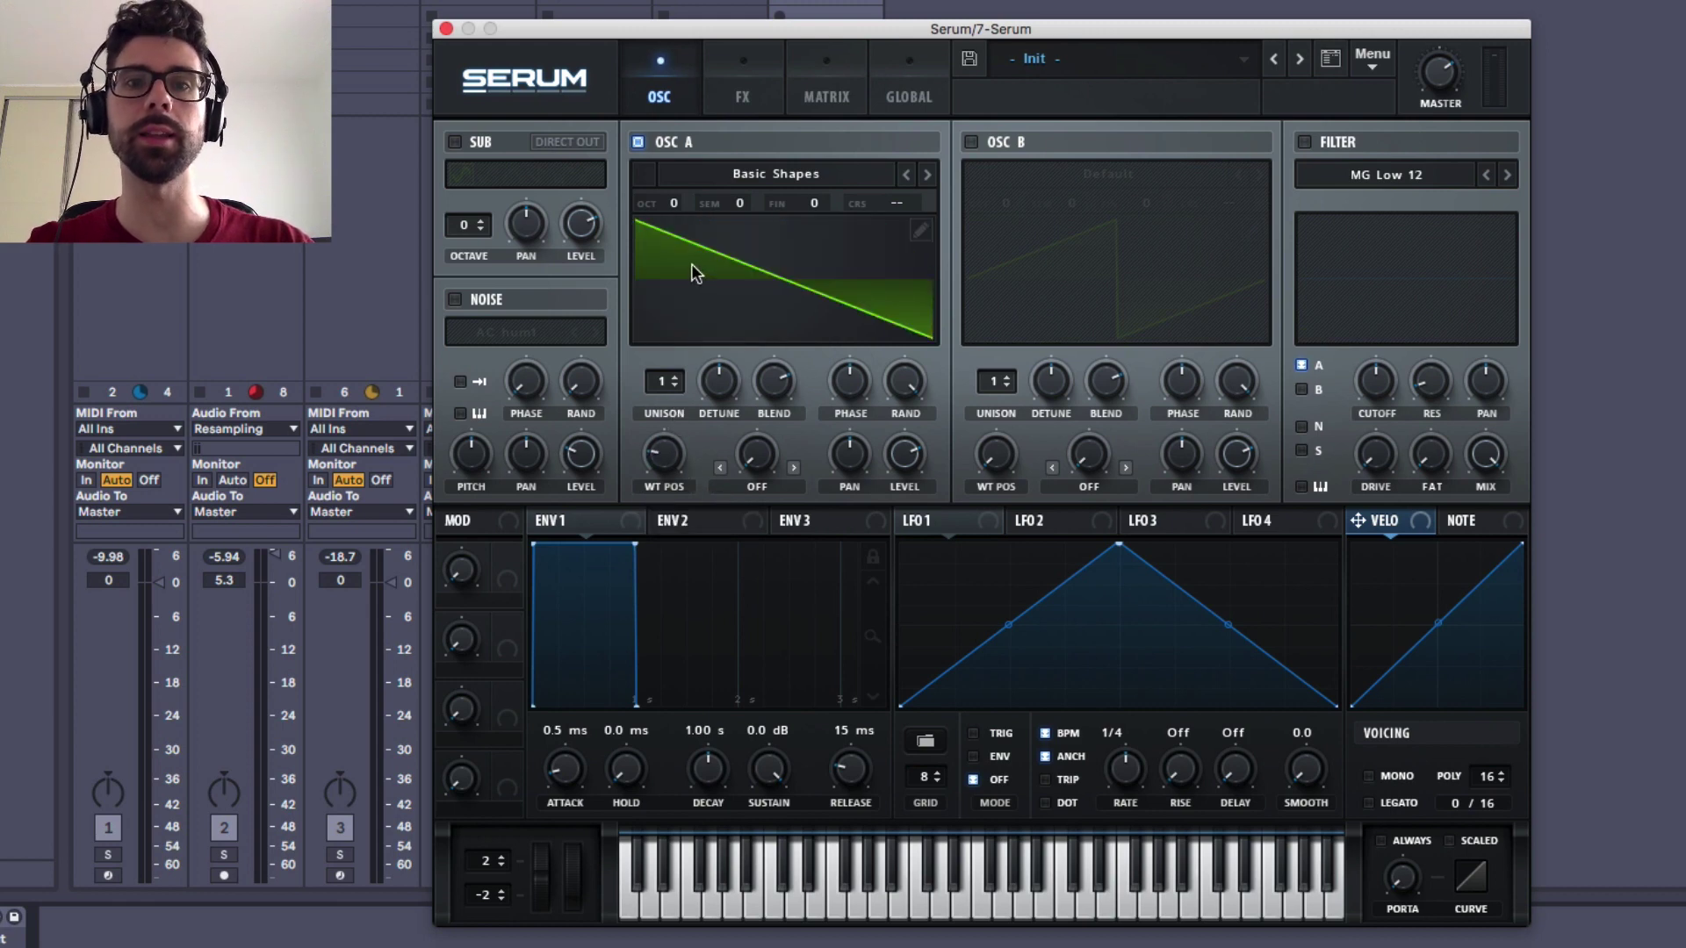
- Enable oscillator B and set it to the Basic Shapes wavetable at its square wave position
left_click(970, 142)
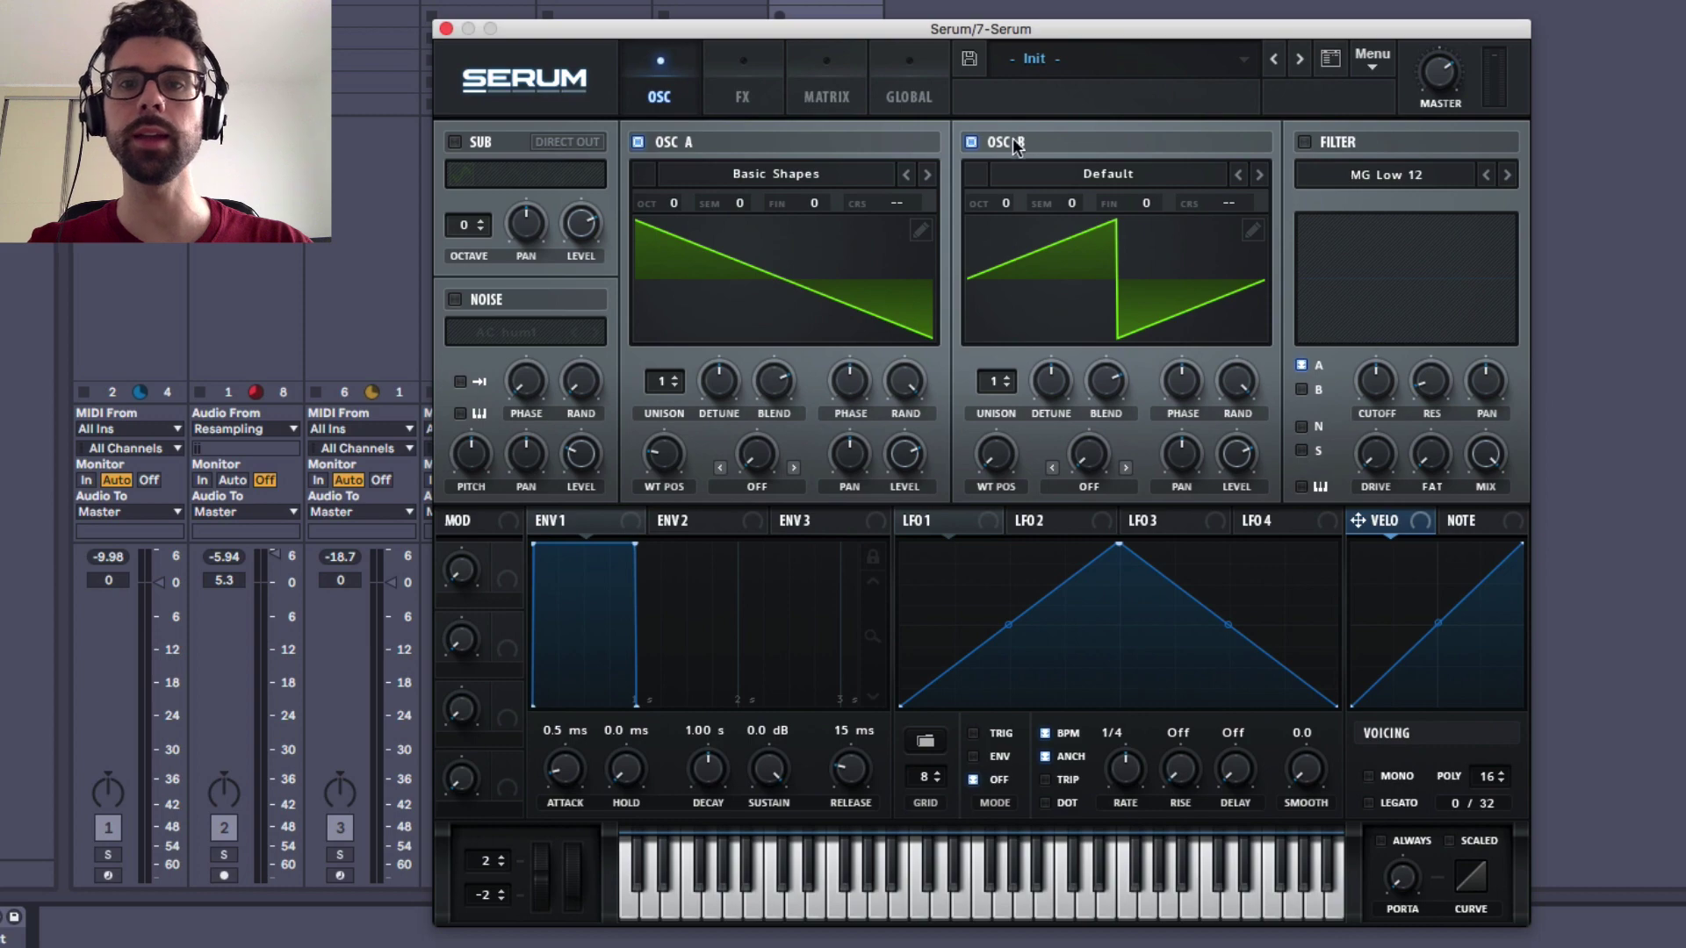
left_click(1170, 172)
mouse_move(1159, 202)
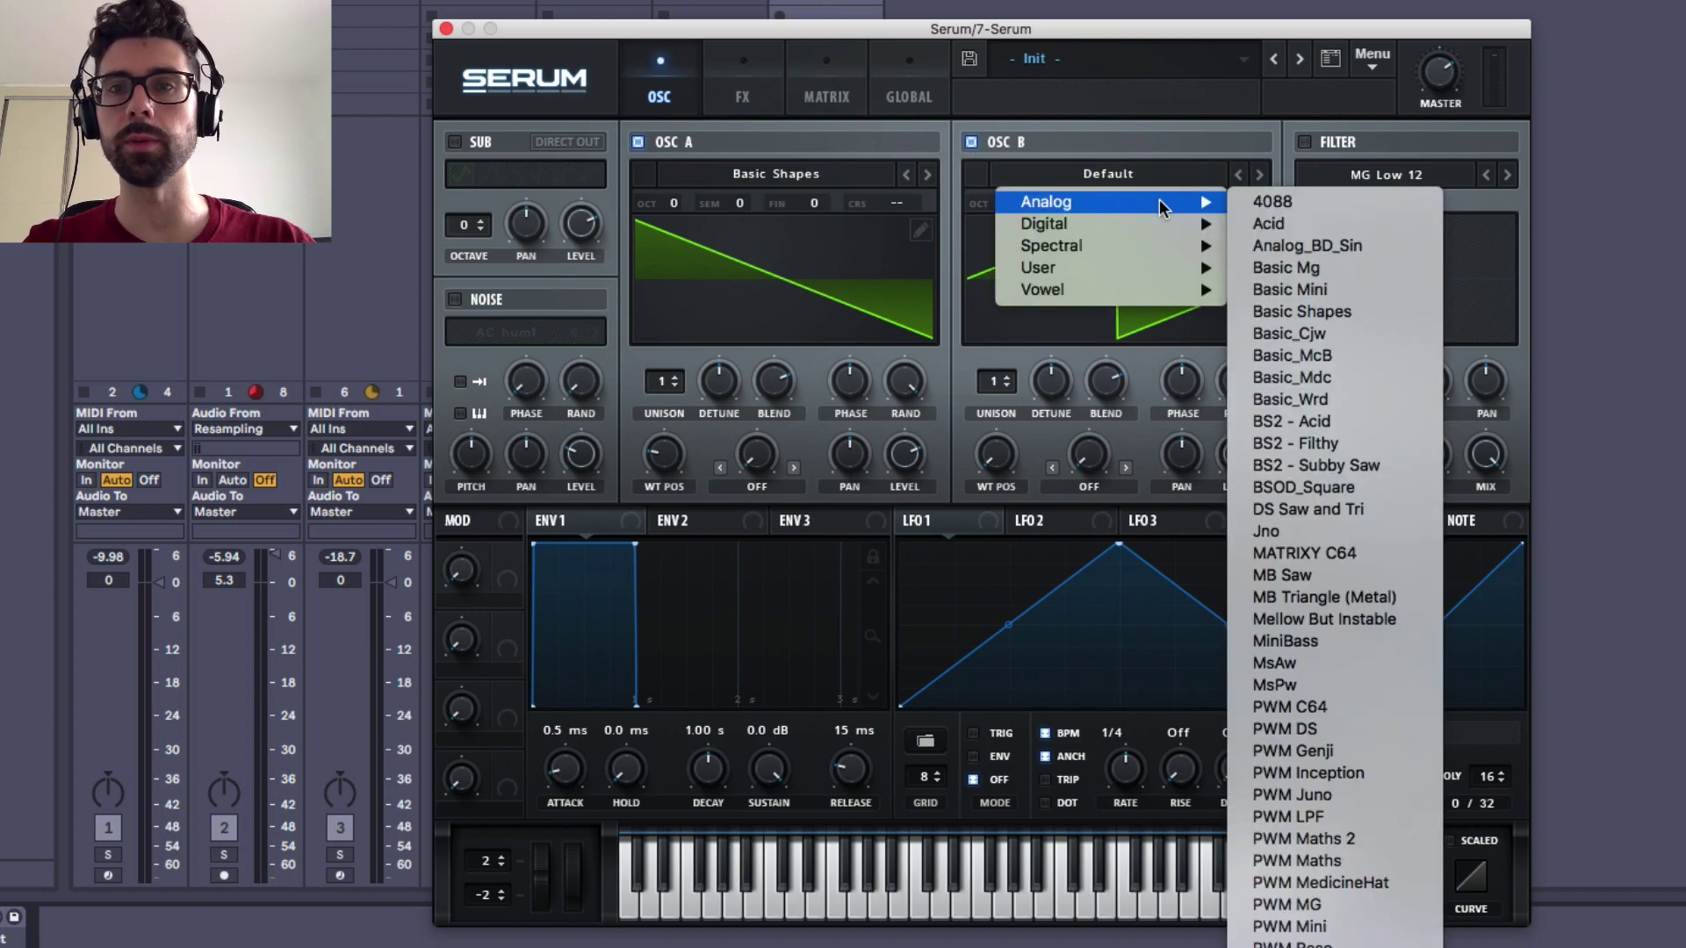
left_click(1310, 315)
left_click_drag(1006, 441, 1020, 337)
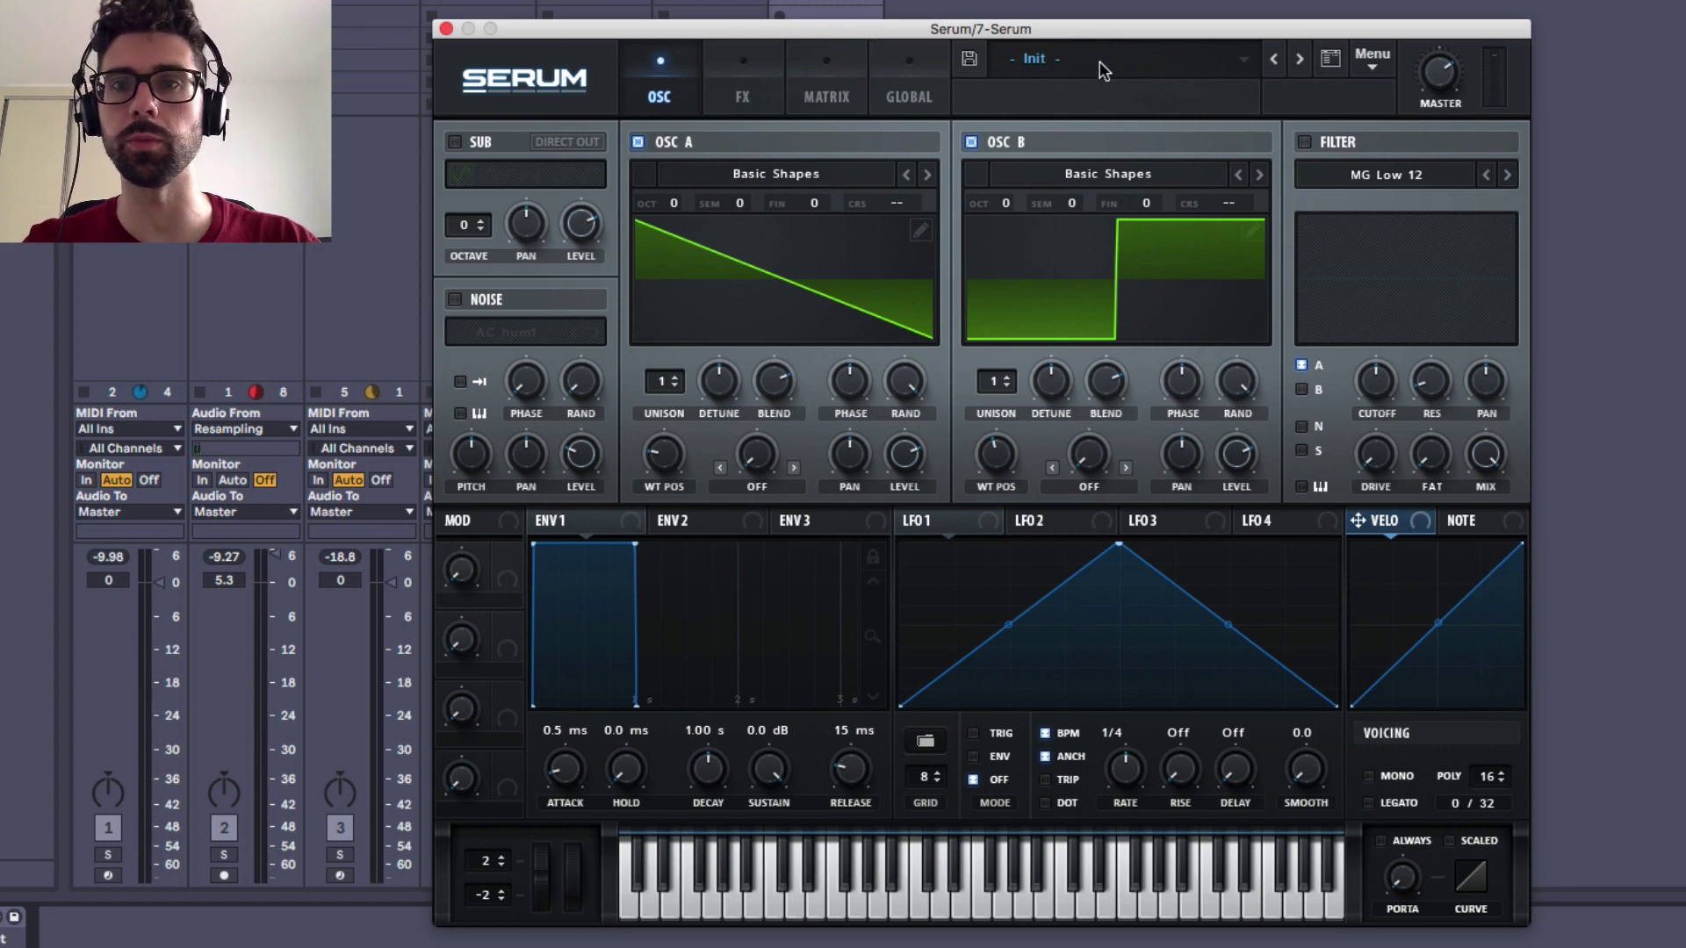
- Enable the MG Low 12 filter for oscillators A and B, and map LFO 1 to its lowered cutoff
left_click_drag(1161, 30, 1166, 13)
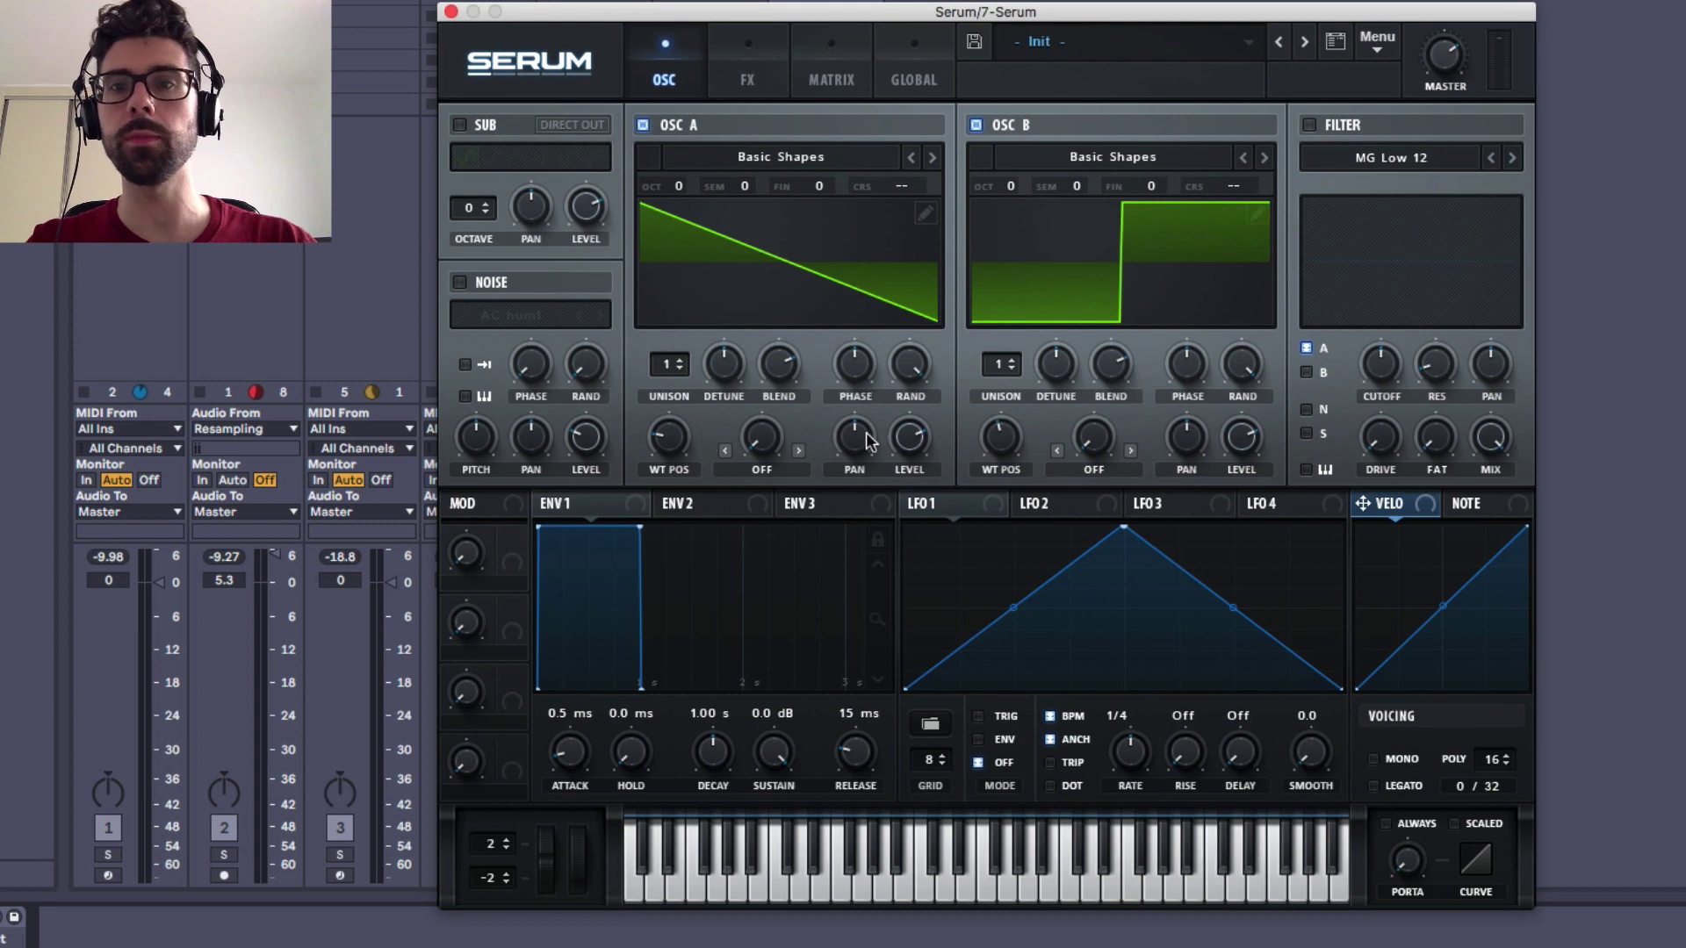
left_click(1310, 127)
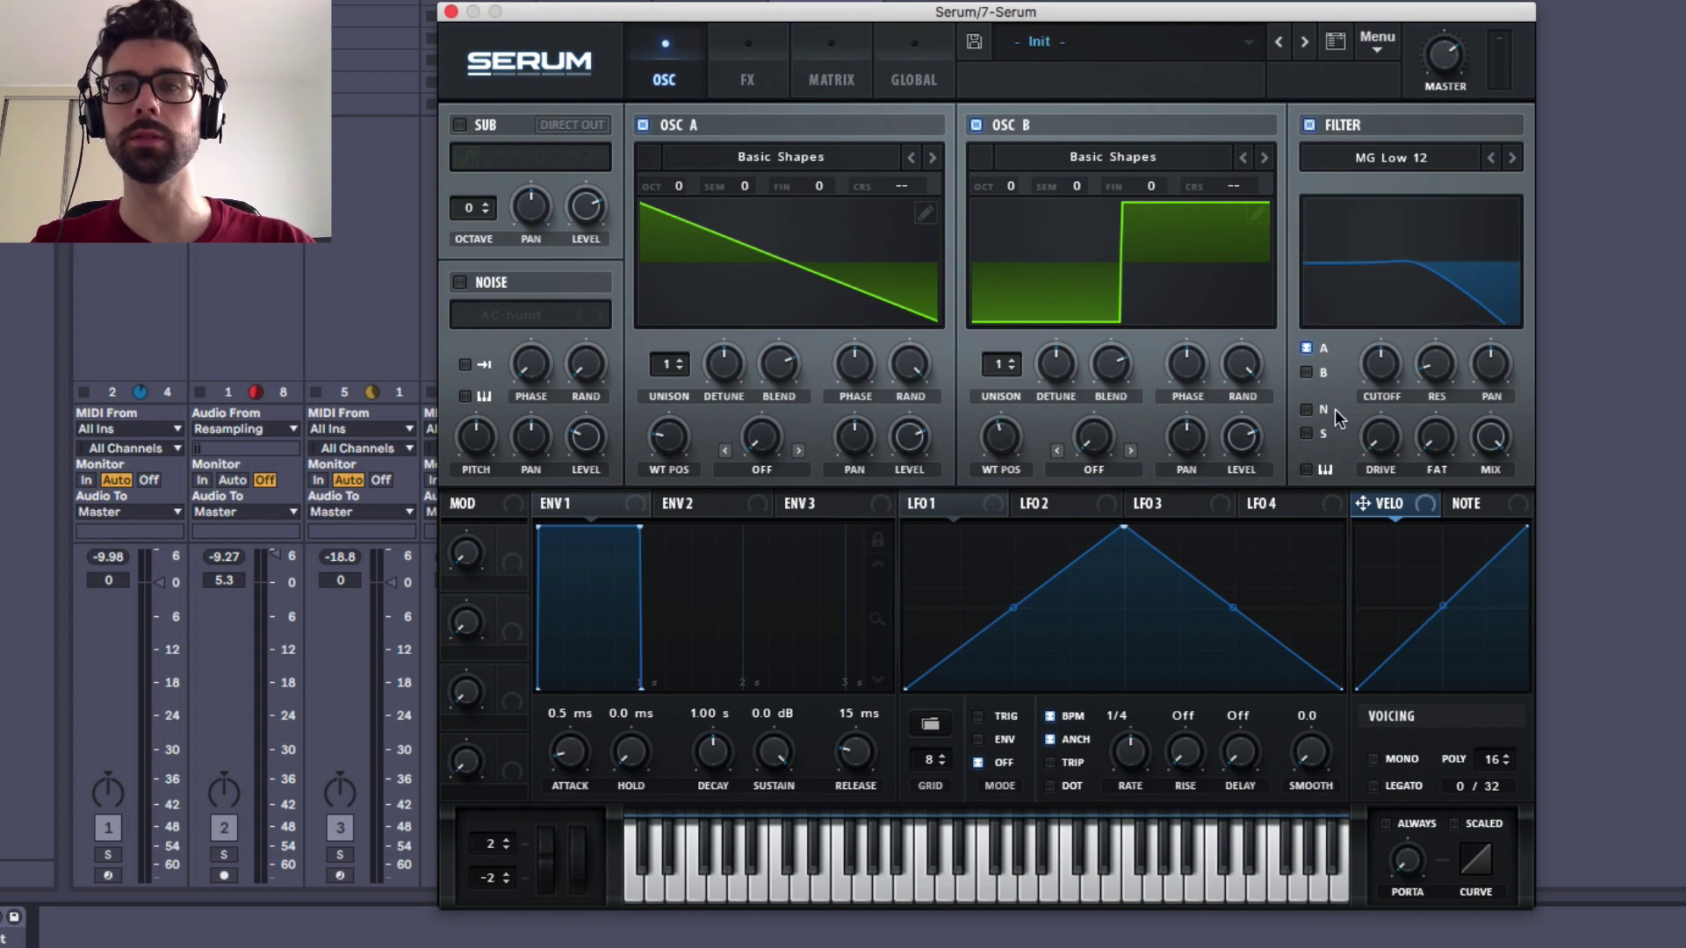
left_click(1307, 350)
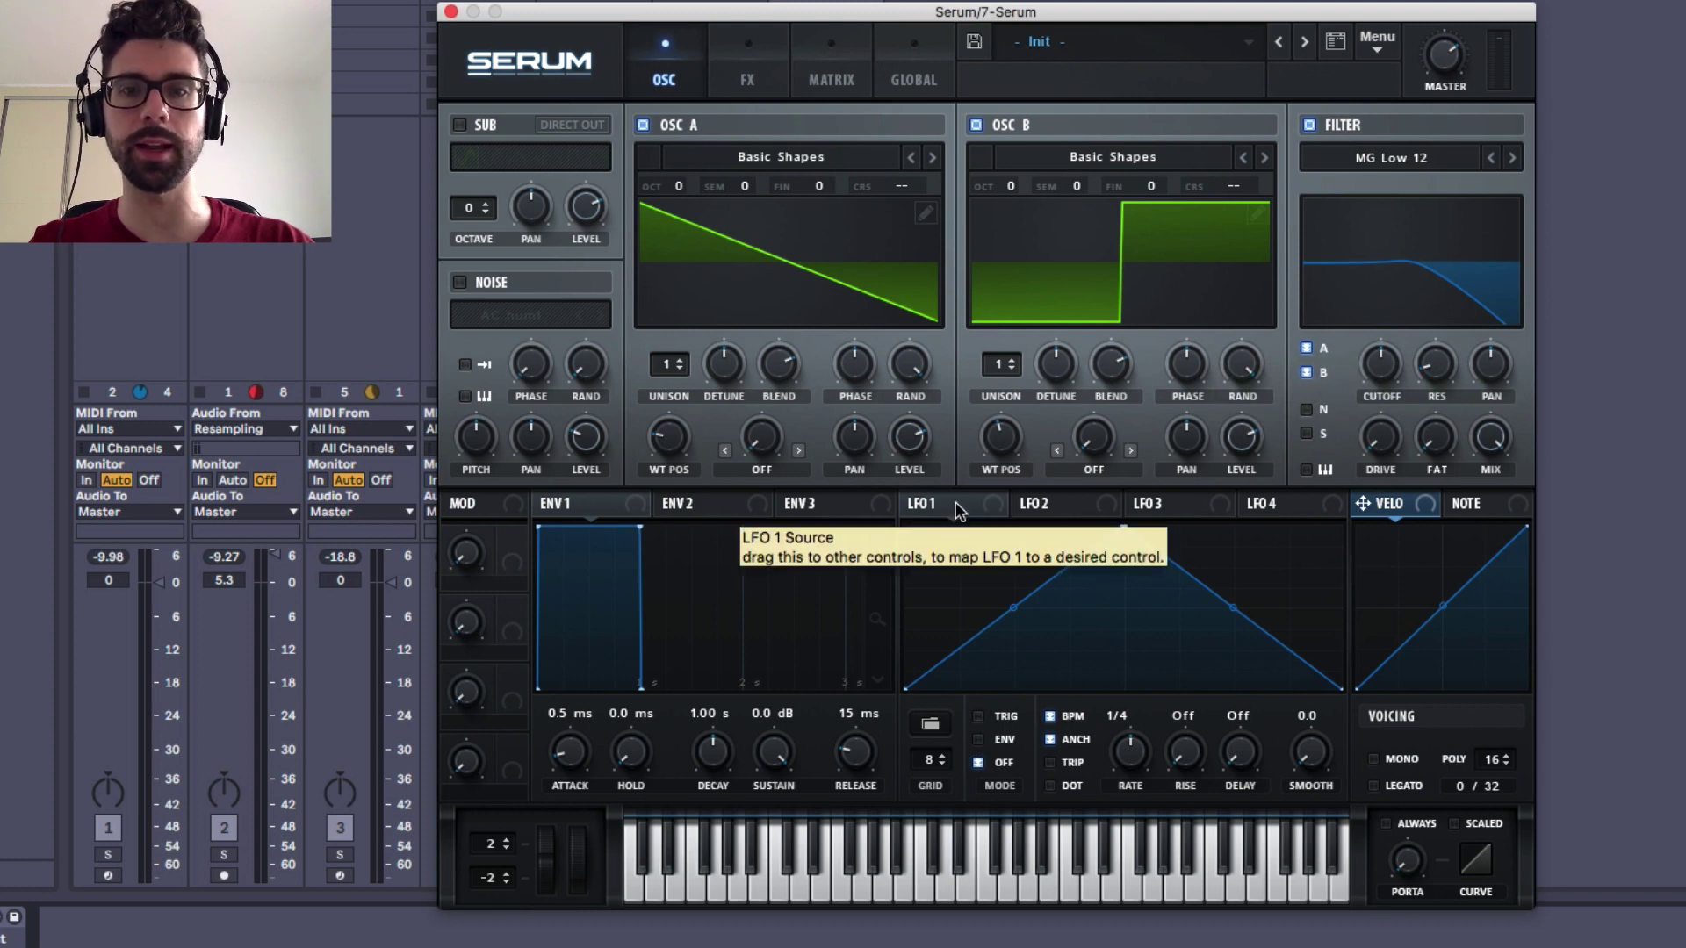
left_click_drag(955, 502, 1378, 408)
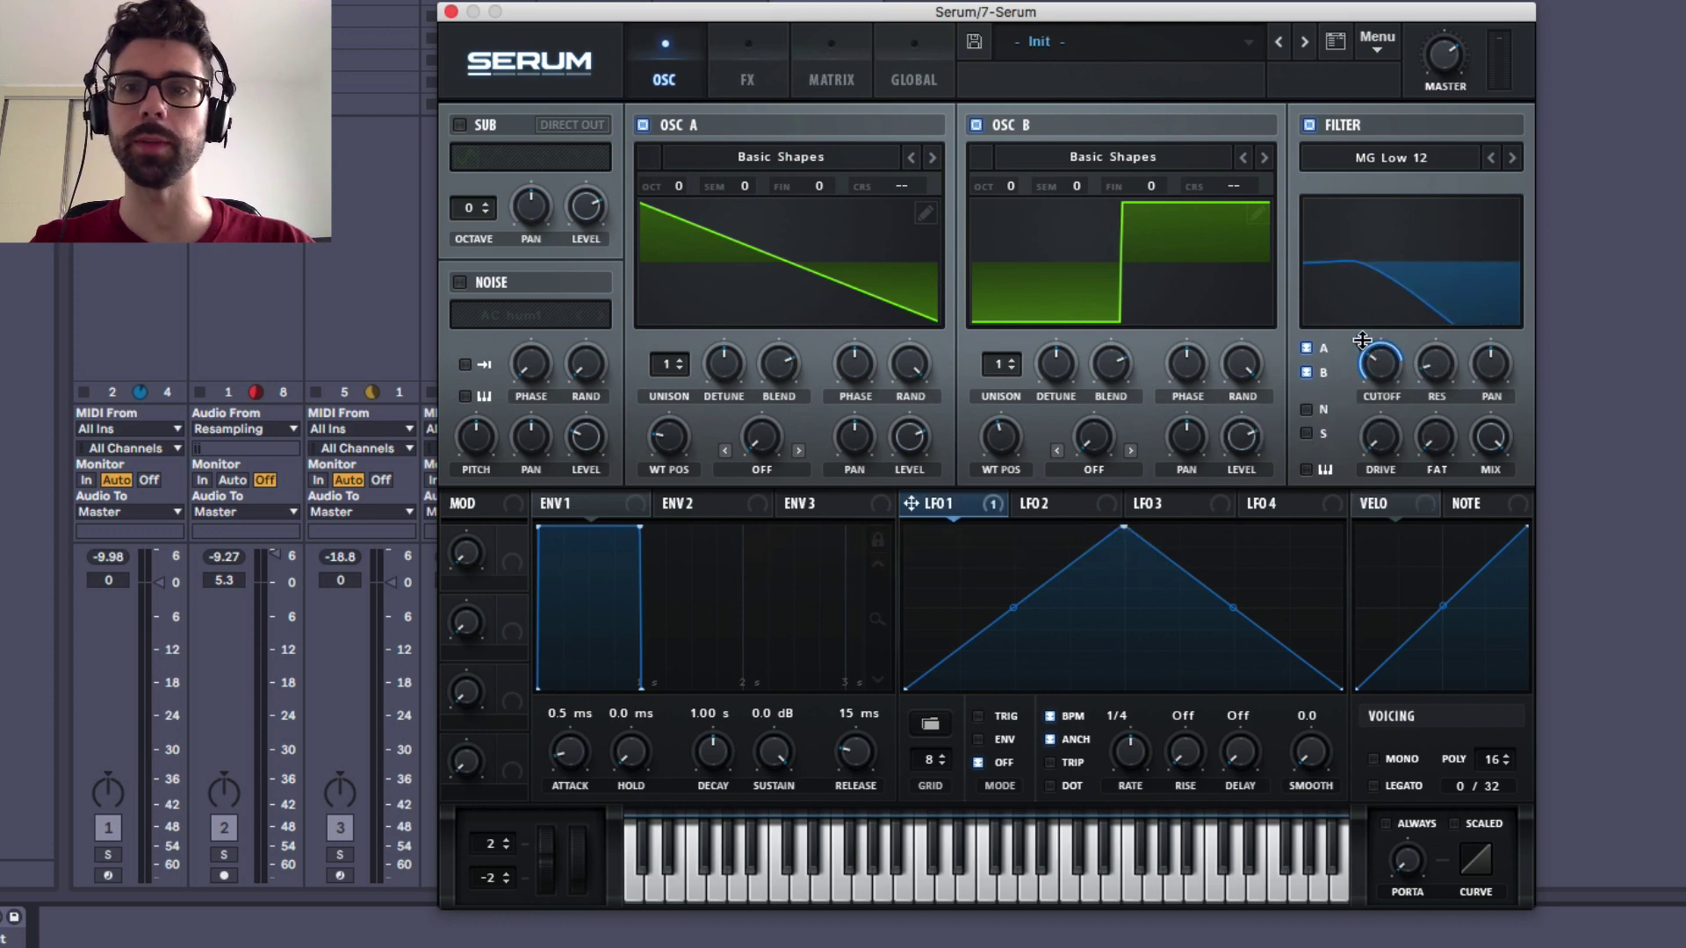
left_click_drag(1361, 342, 1362, 368)
- Reshape LFO 1 into a peak at the start with a steep curved decay, and set its mode to ENV
left_click_drag(1132, 533, 910, 521)
left_click_drag(1124, 607, 1097, 657)
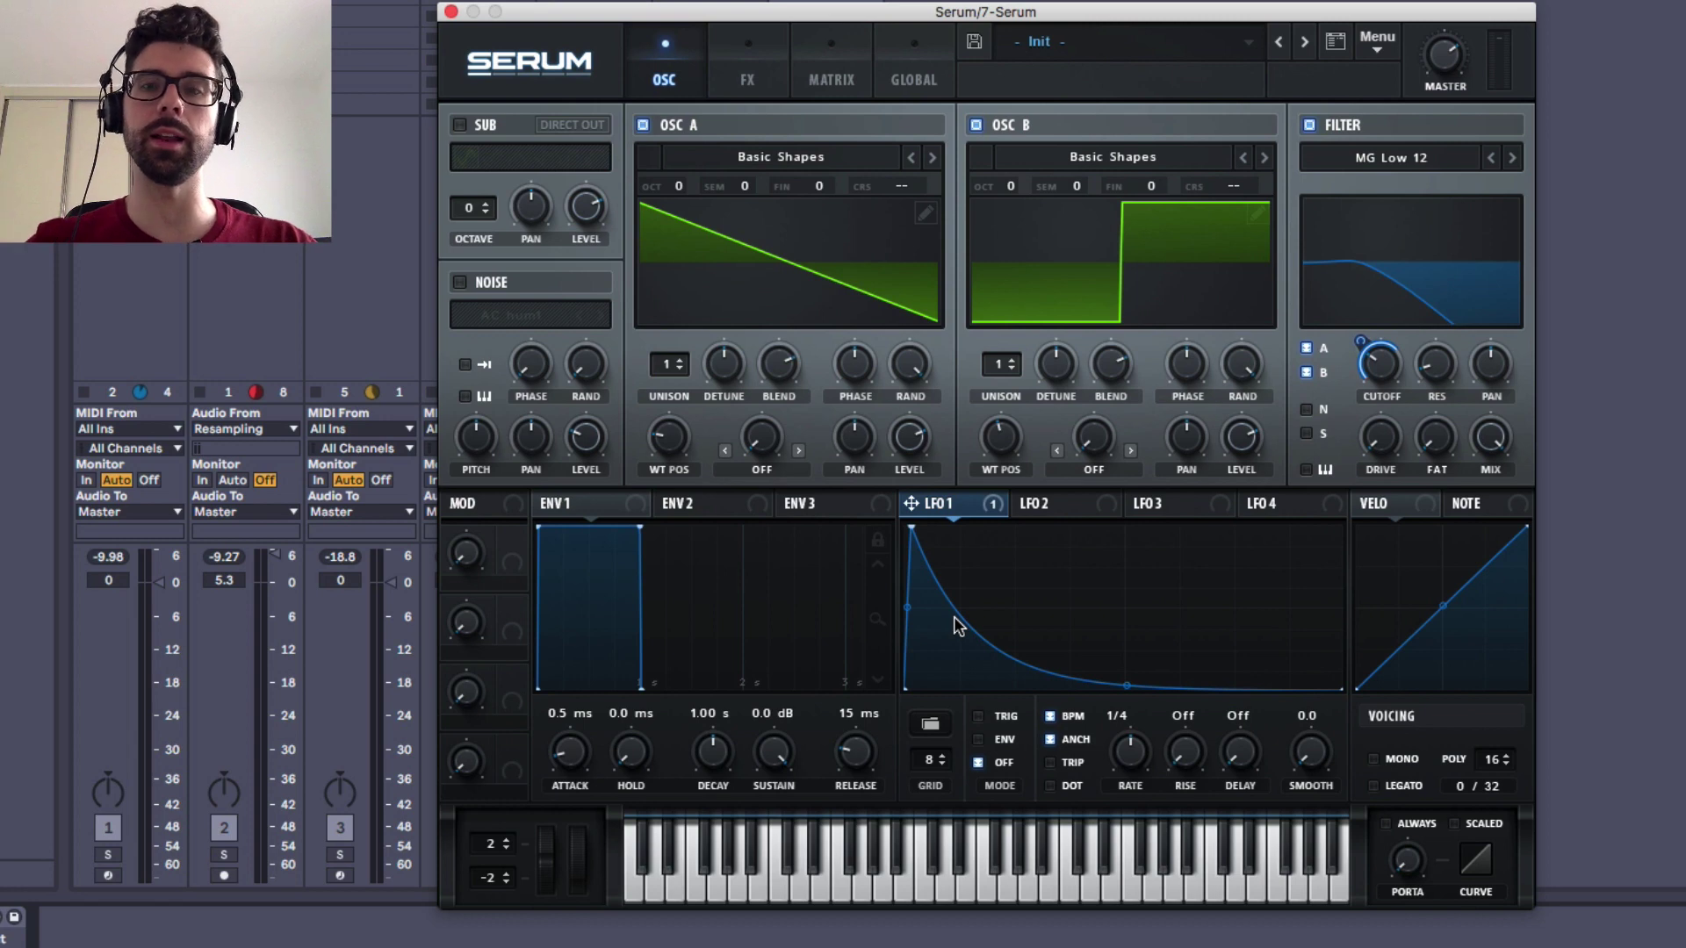
left_click(990, 741)
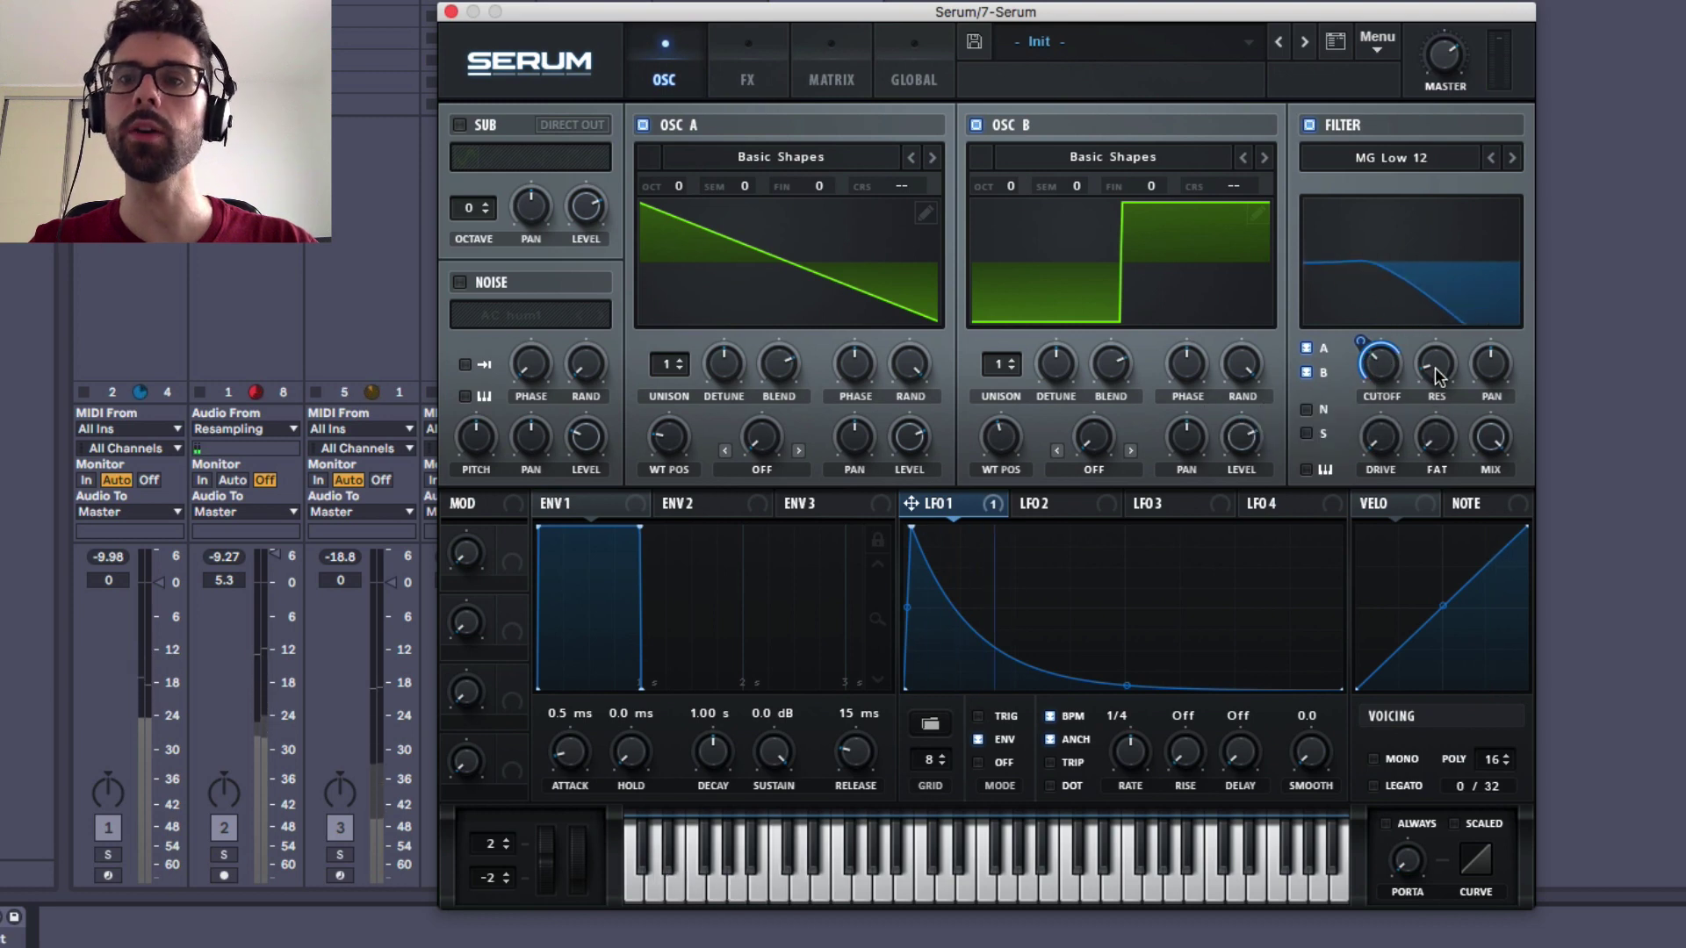
- Raise the filter's resonance, cutoff and drive
left_click_drag(1436, 368, 1437, 252)
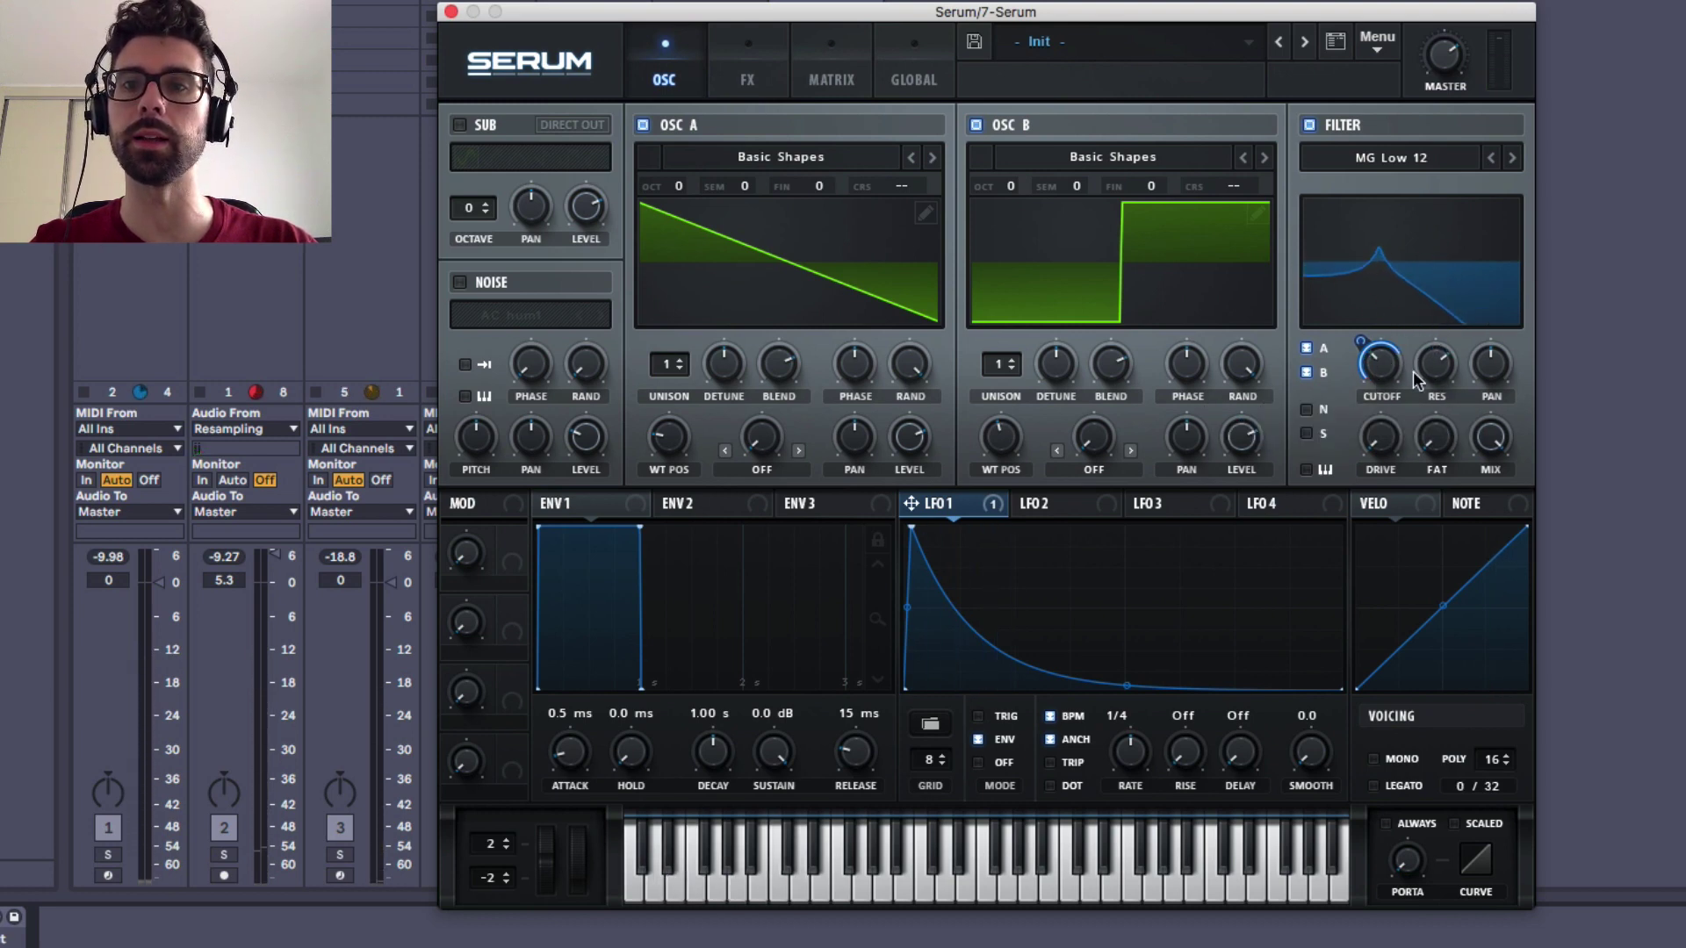
mouse_move(1382, 365)
left_mouse_down()
mouse_move(1384, 339)
mouse_move(1379, 375)
mouse_move(1438, 393)
mouse_move(1375, 358)
left_mouse_up()
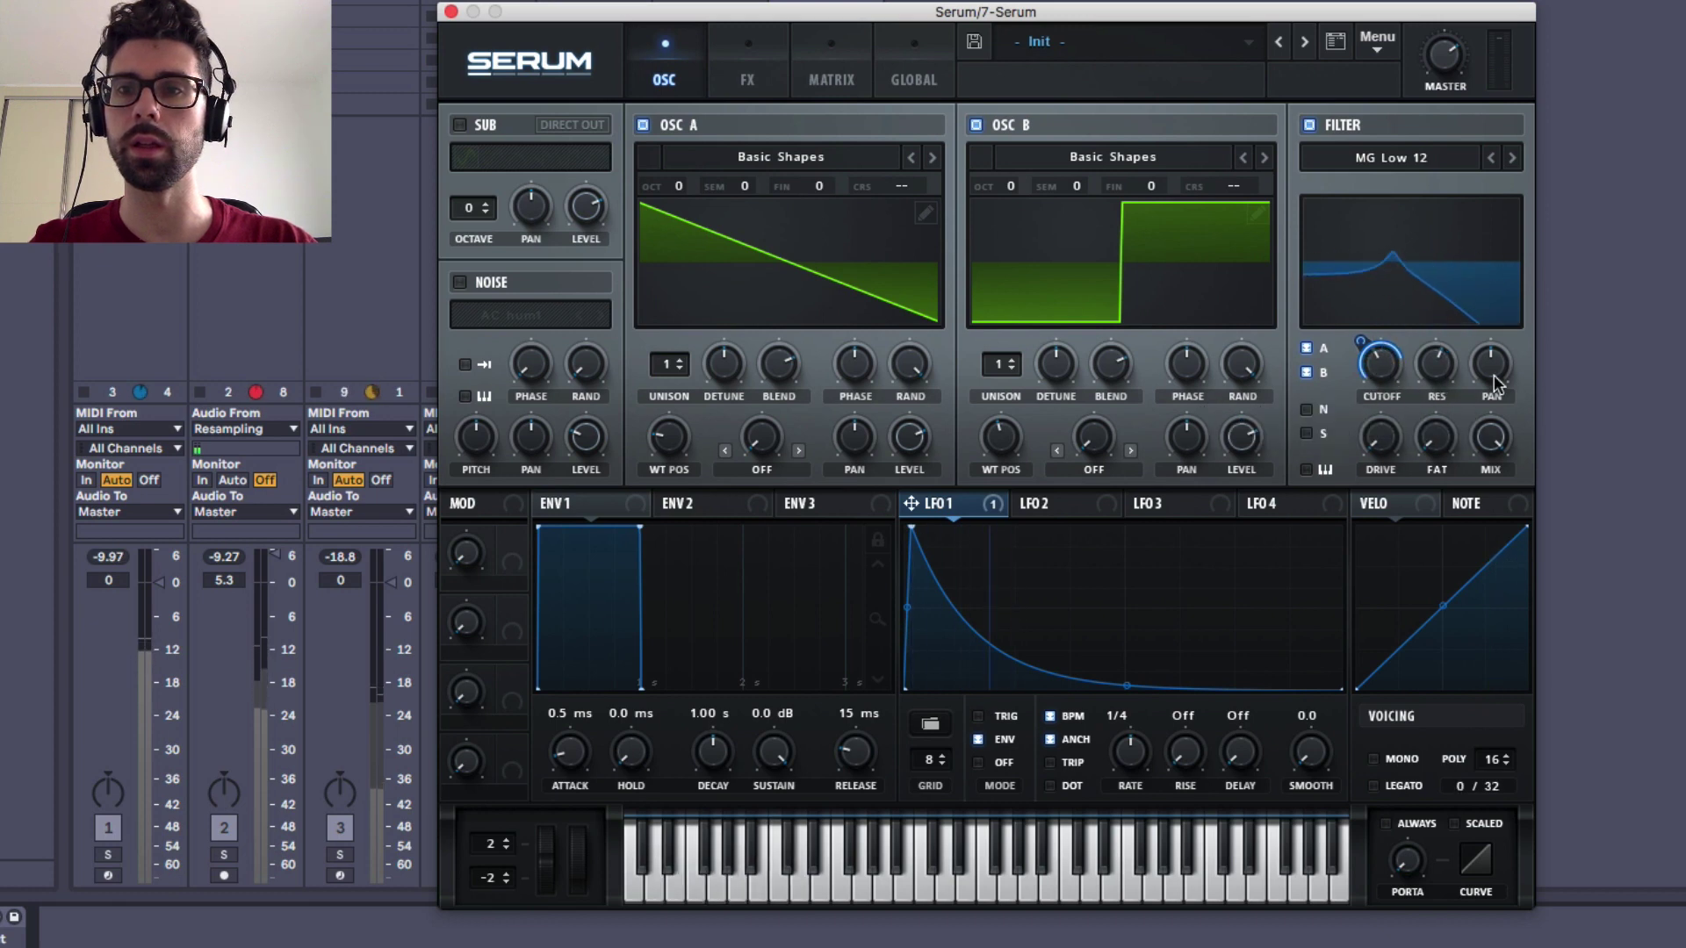
left_click_drag(1384, 439, 1390, 409)
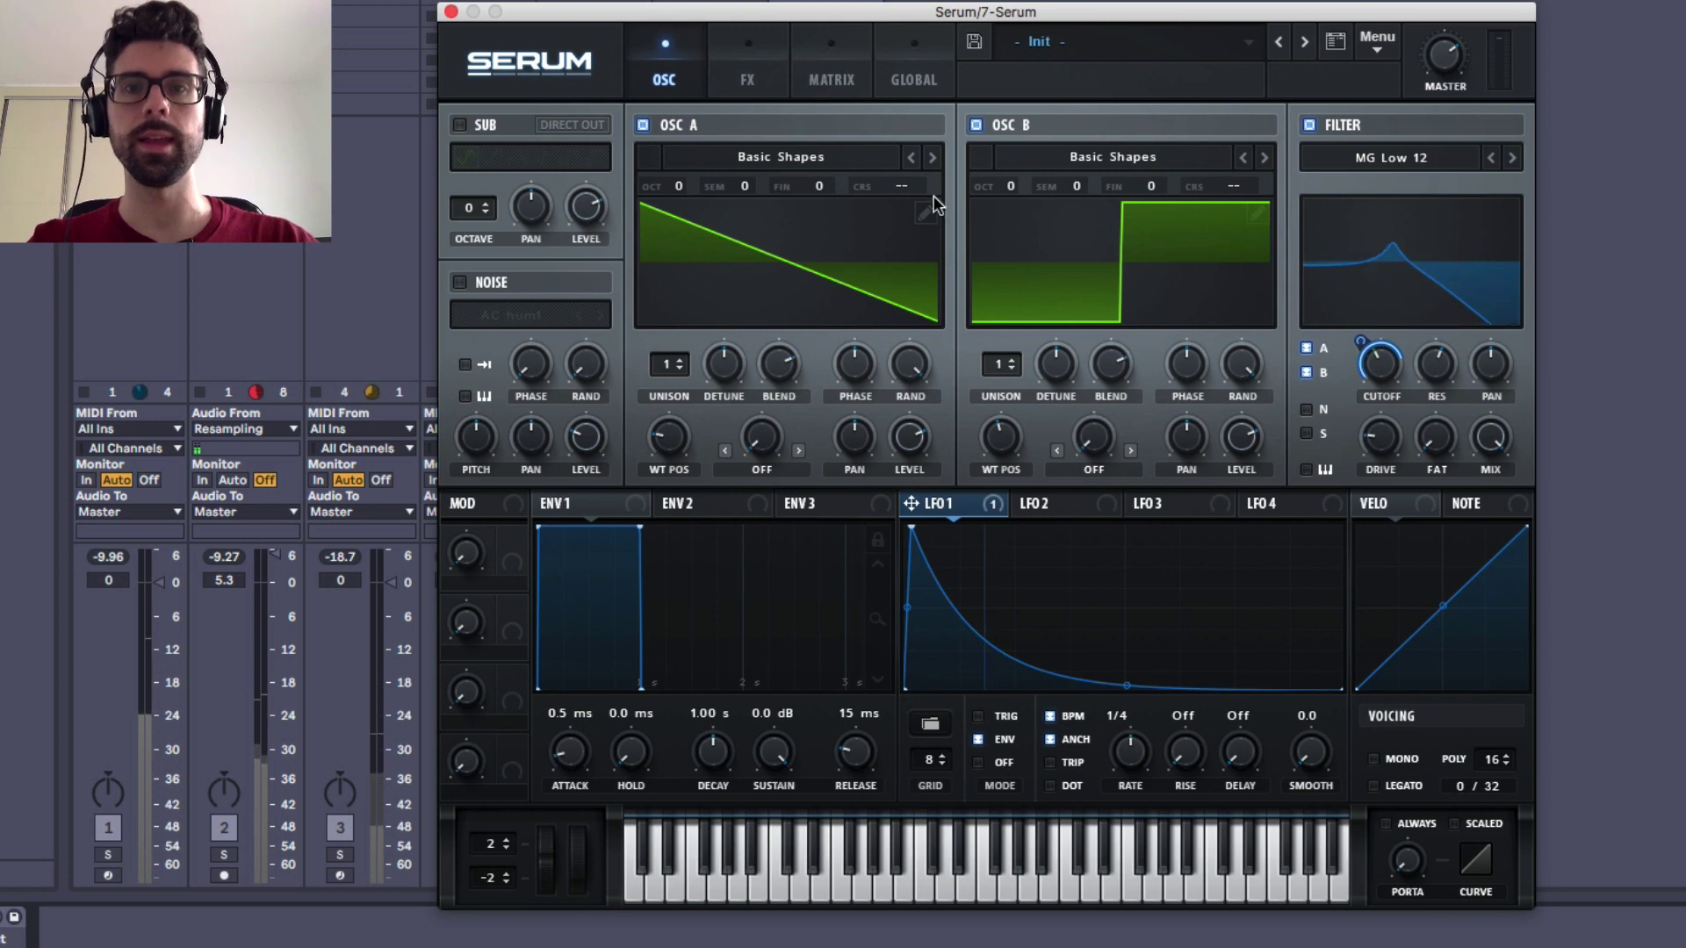
- Put Distortion first in the effects chain and enable it as Diode 1 with drive at about 57%
left_click(755, 67)
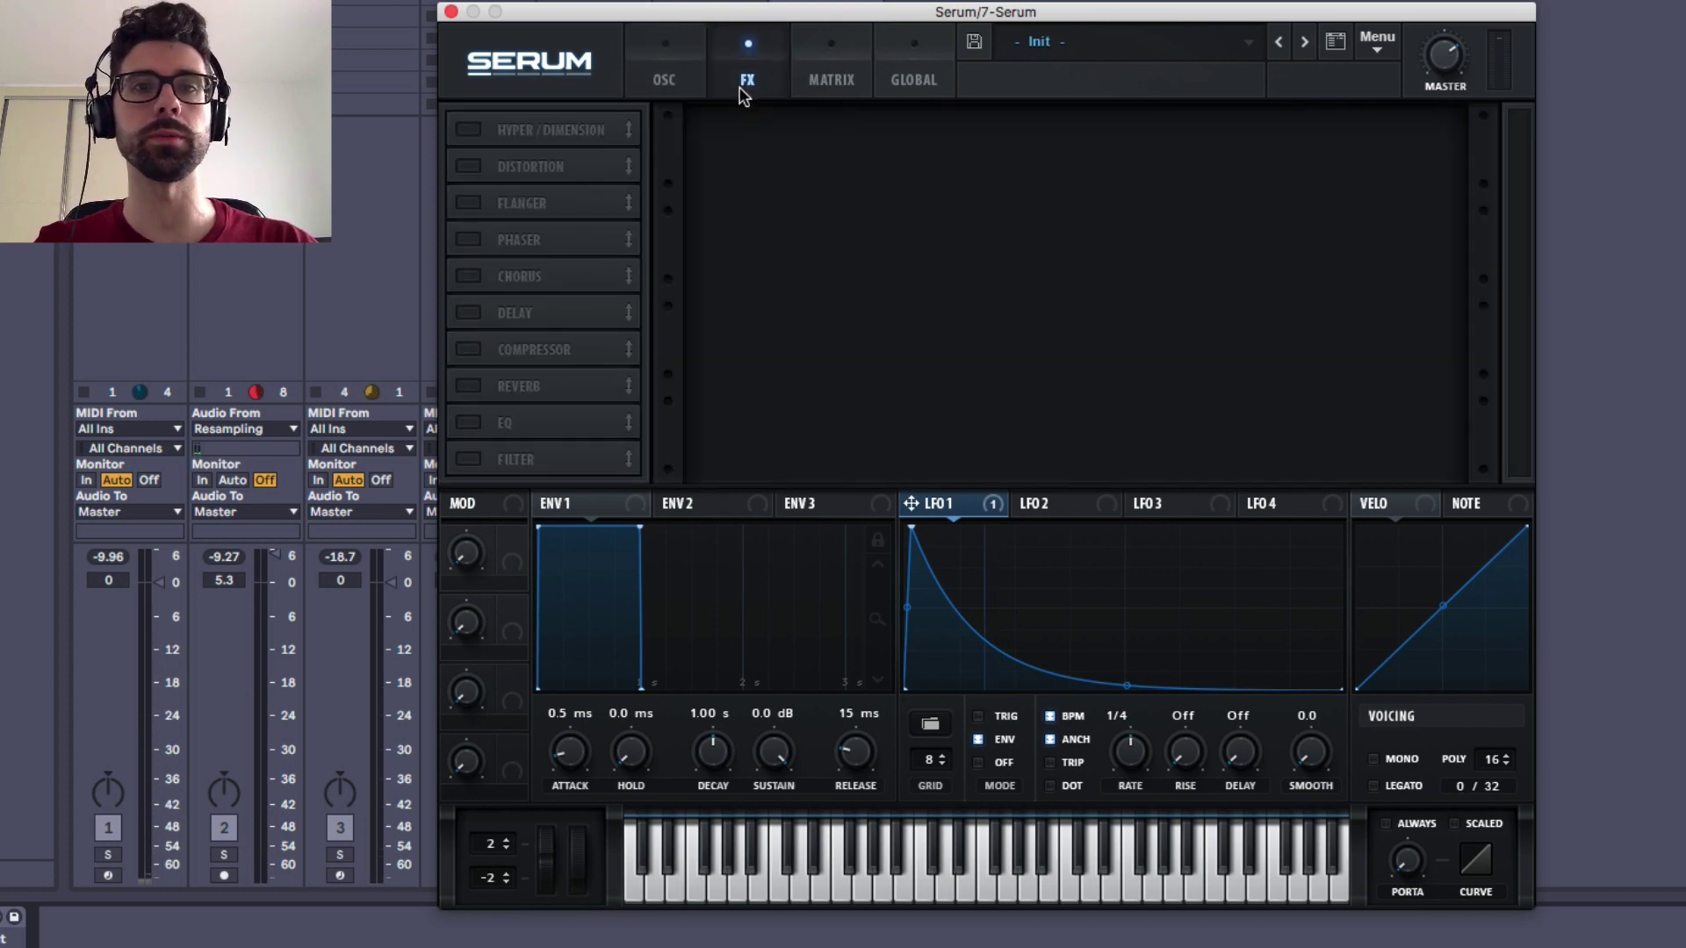
left_click_drag(558, 156, 567, 109)
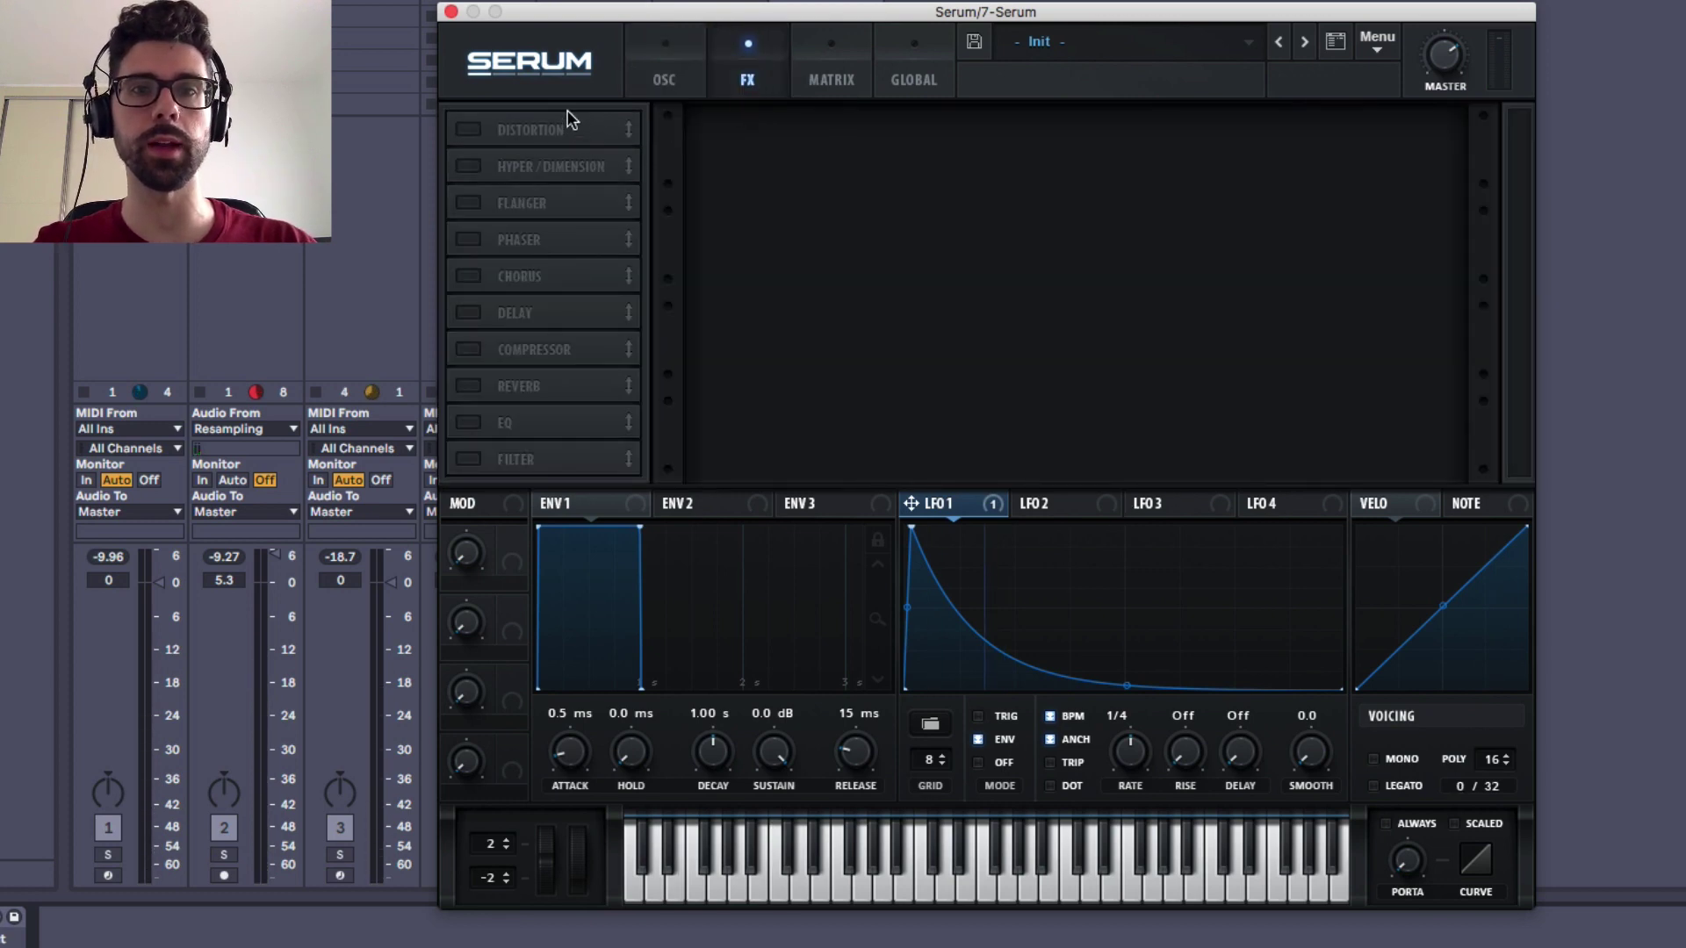
left_click(470, 130)
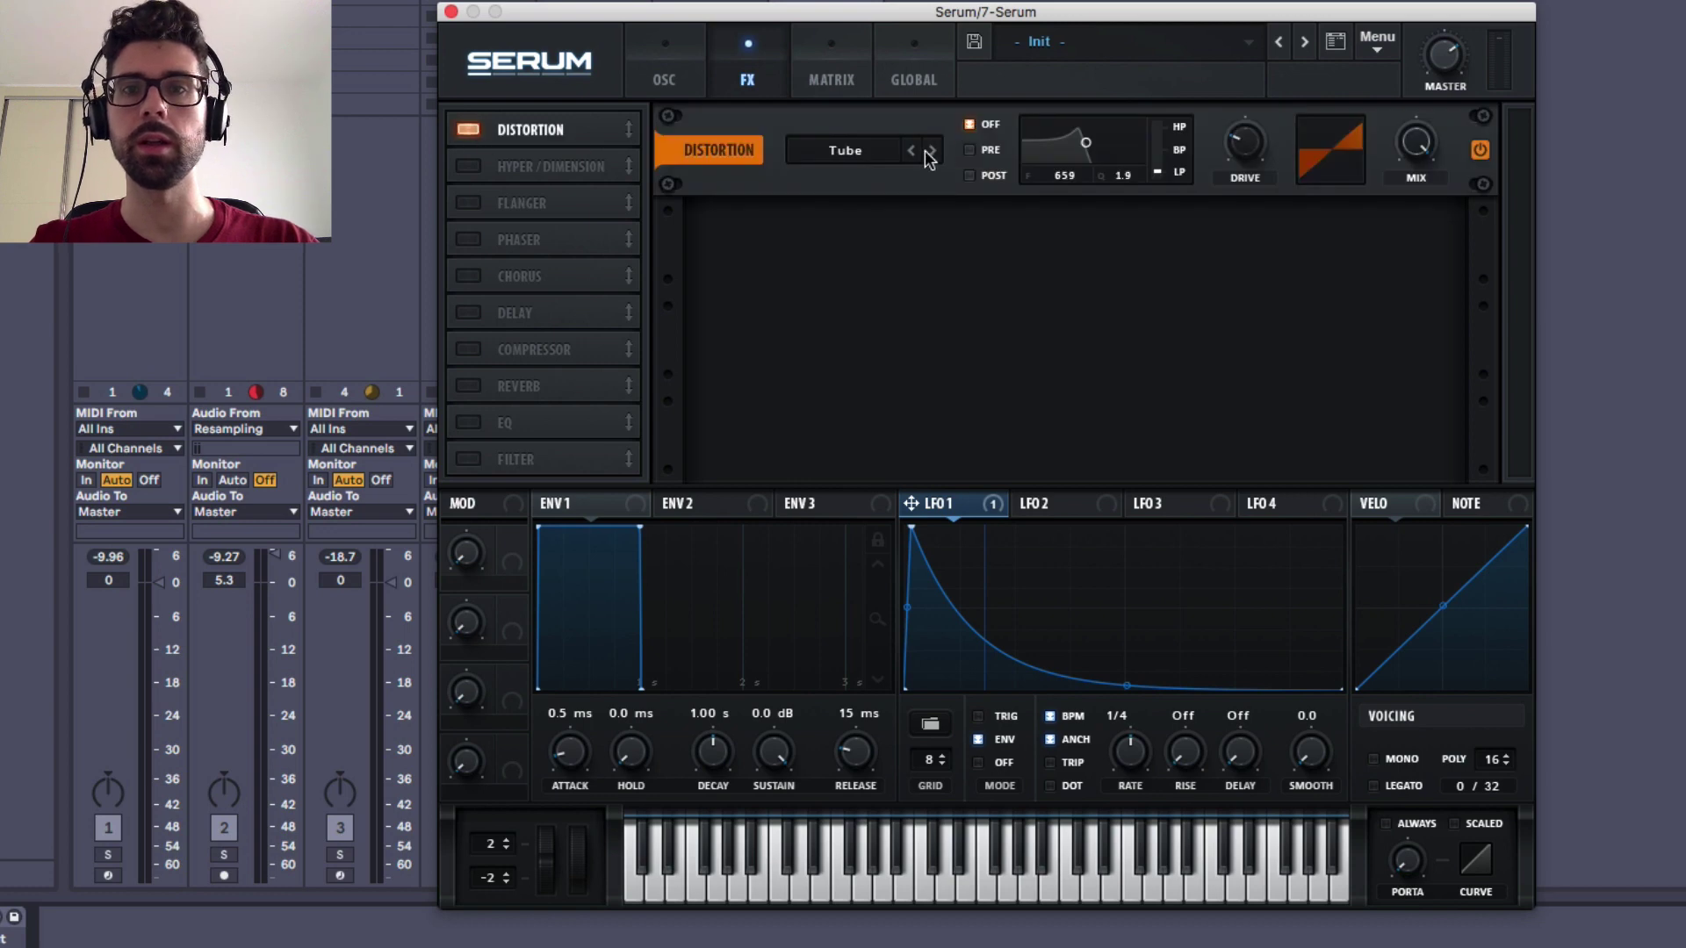
left_click(867, 147)
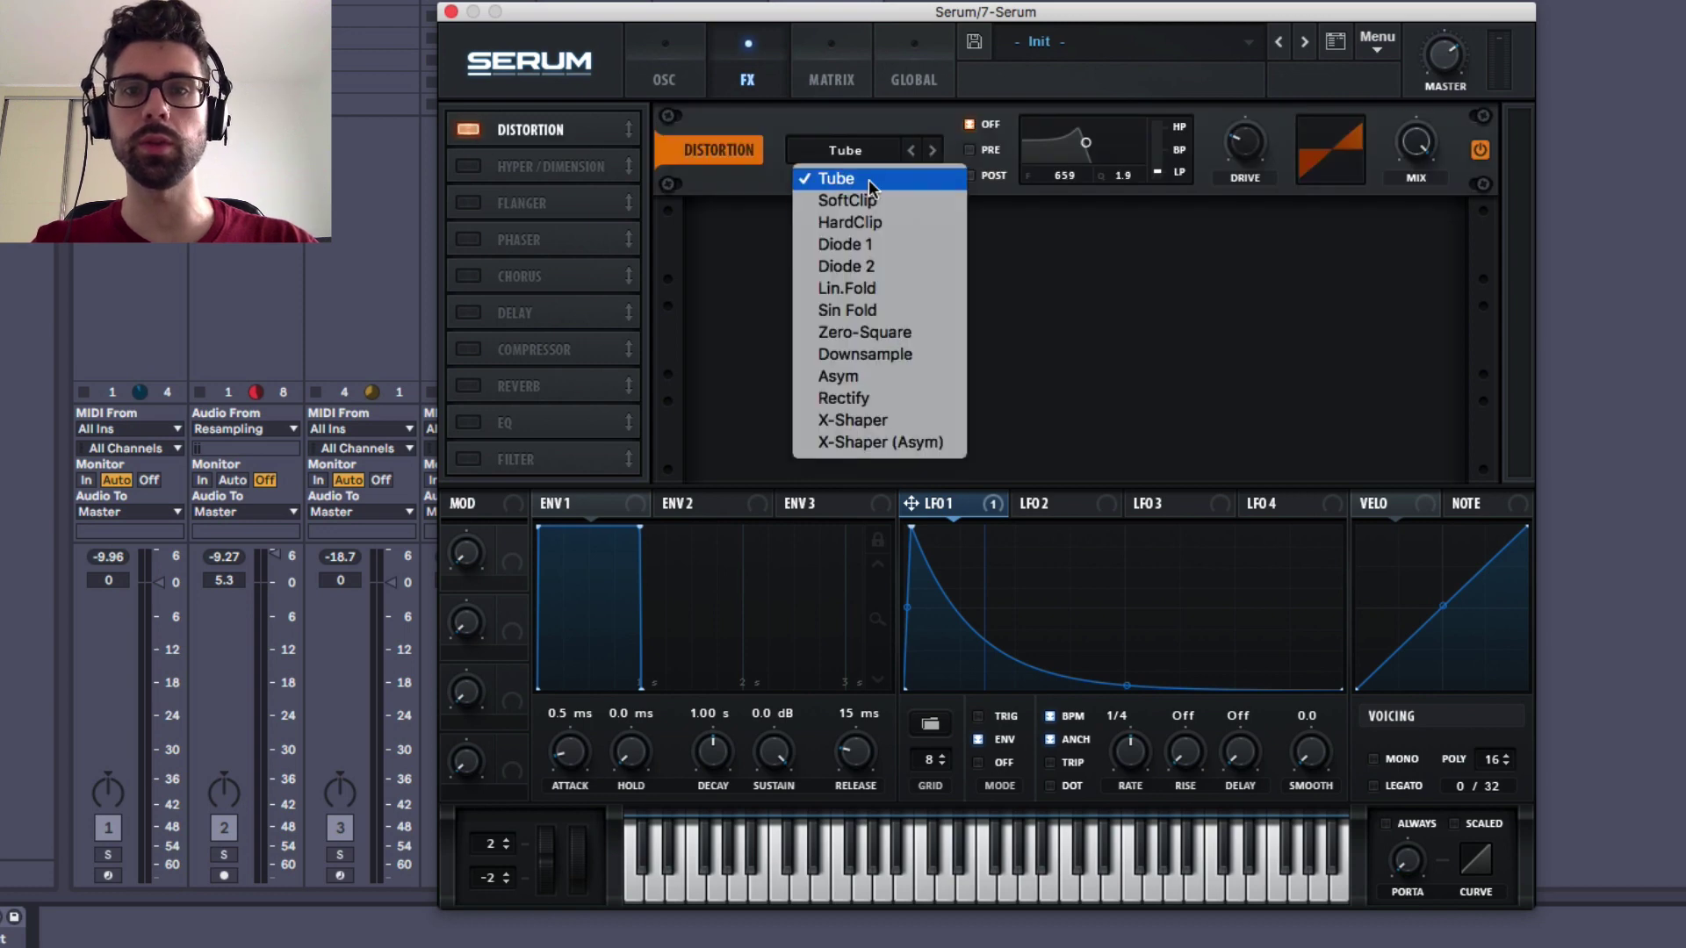
left_click(869, 244)
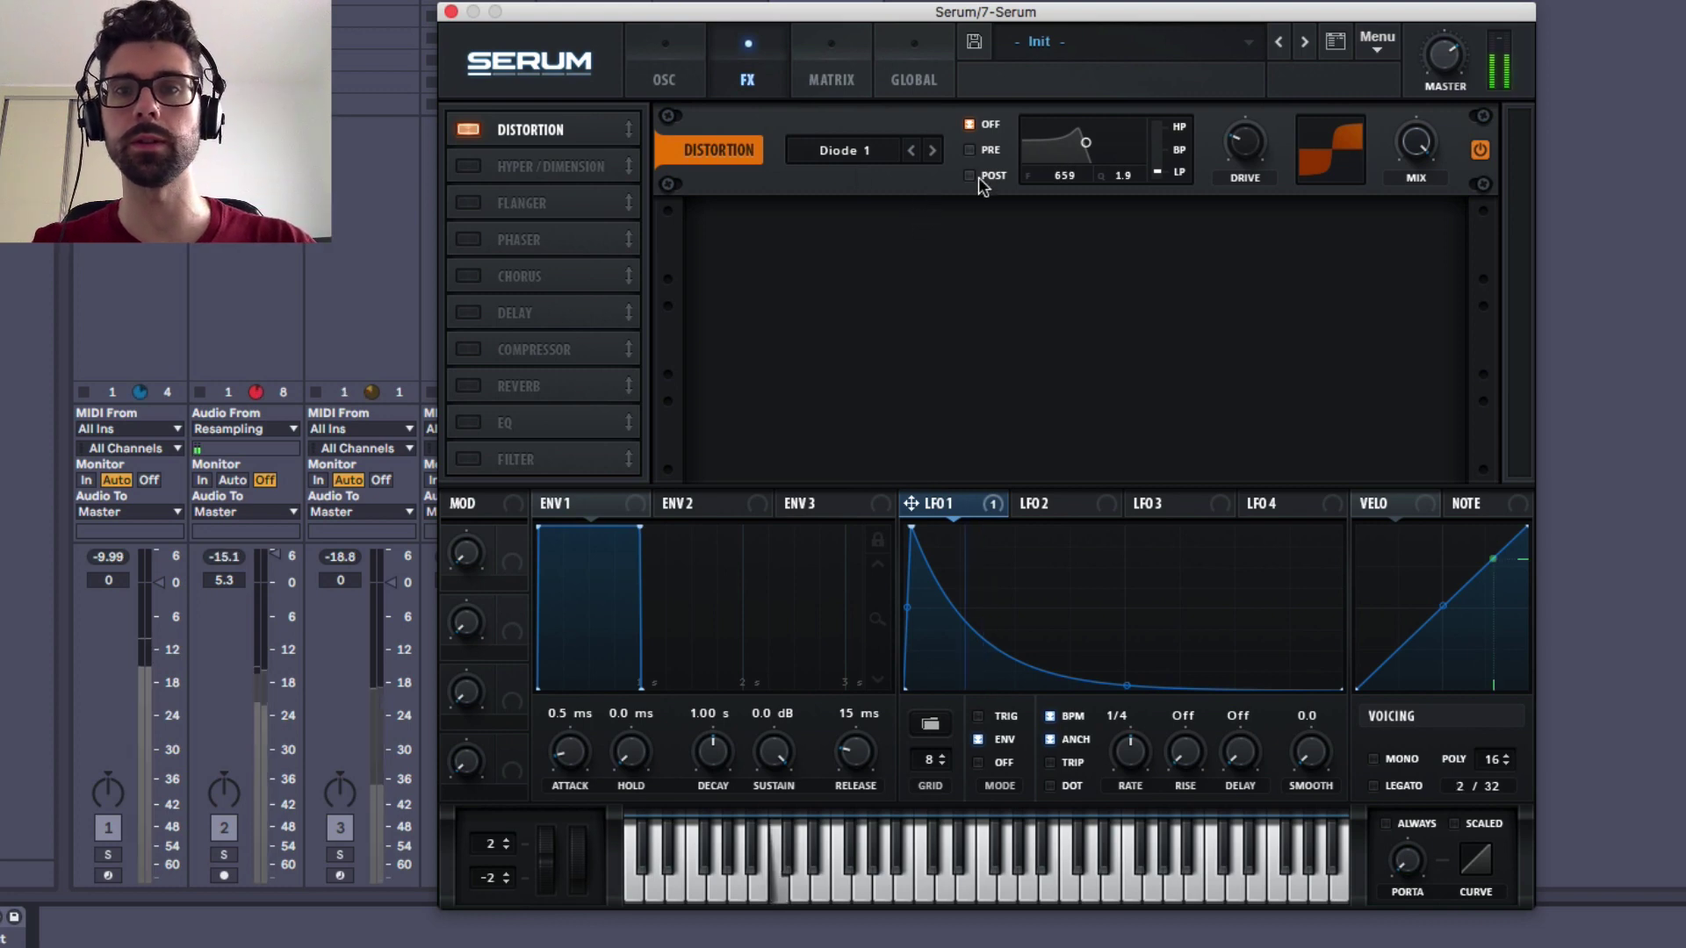
left_click_drag(1243, 154, 1244, 119)
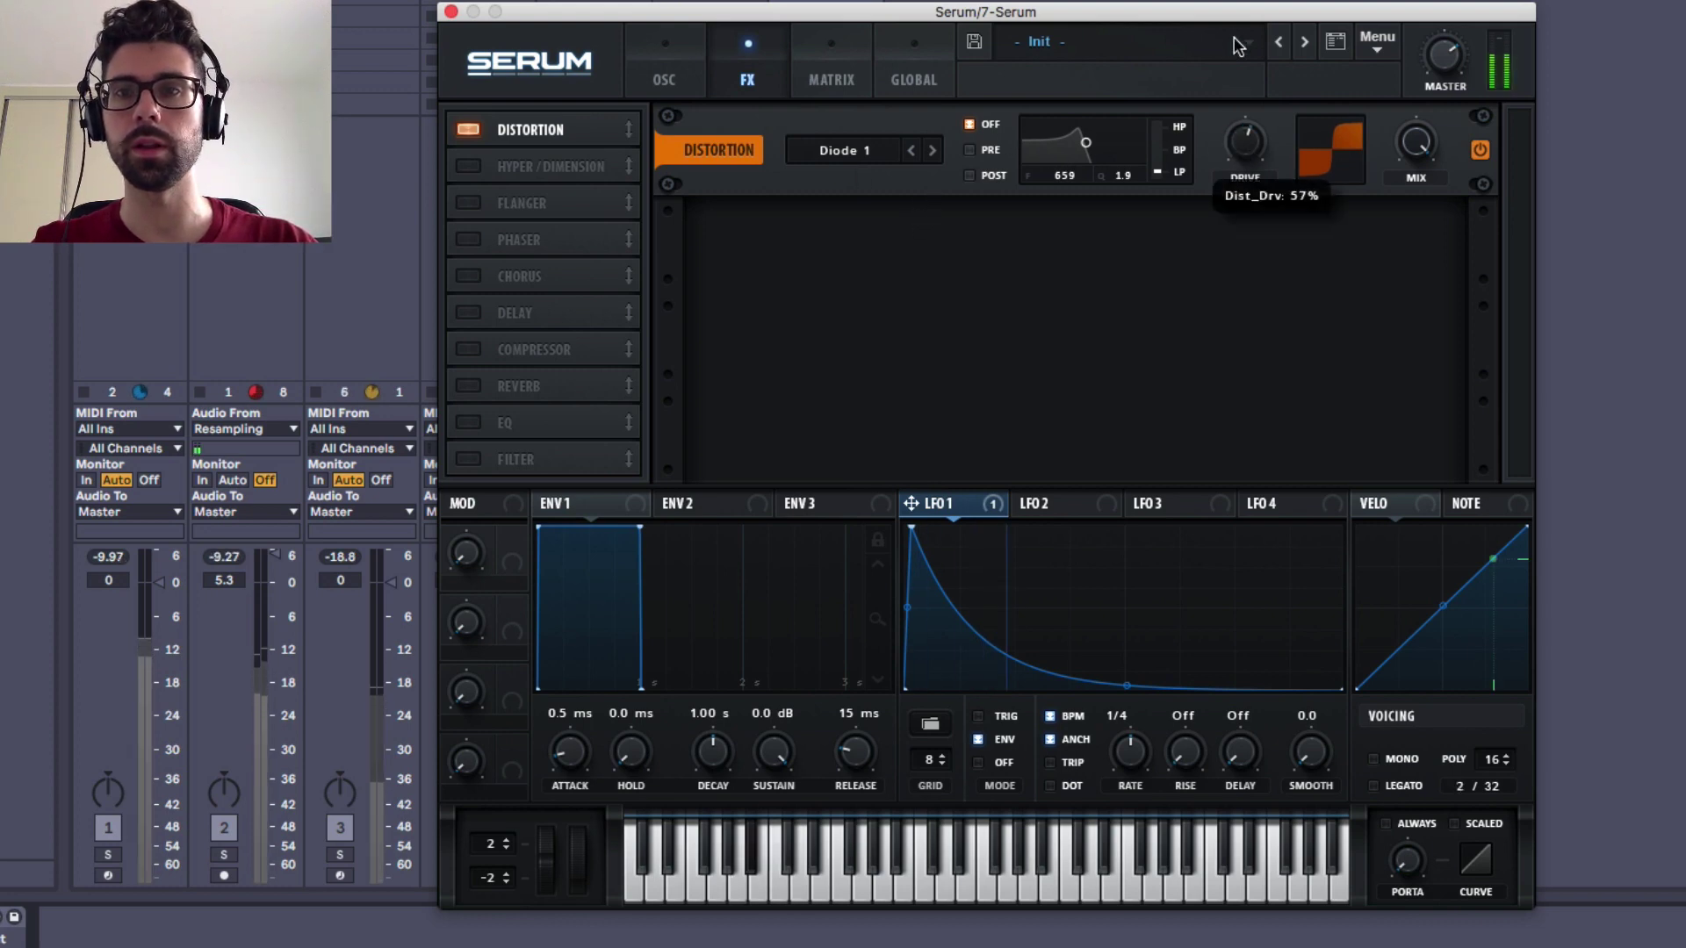
- Fine-tune the filter's cutoff and resonance while the clip plays
left_click(665, 61)
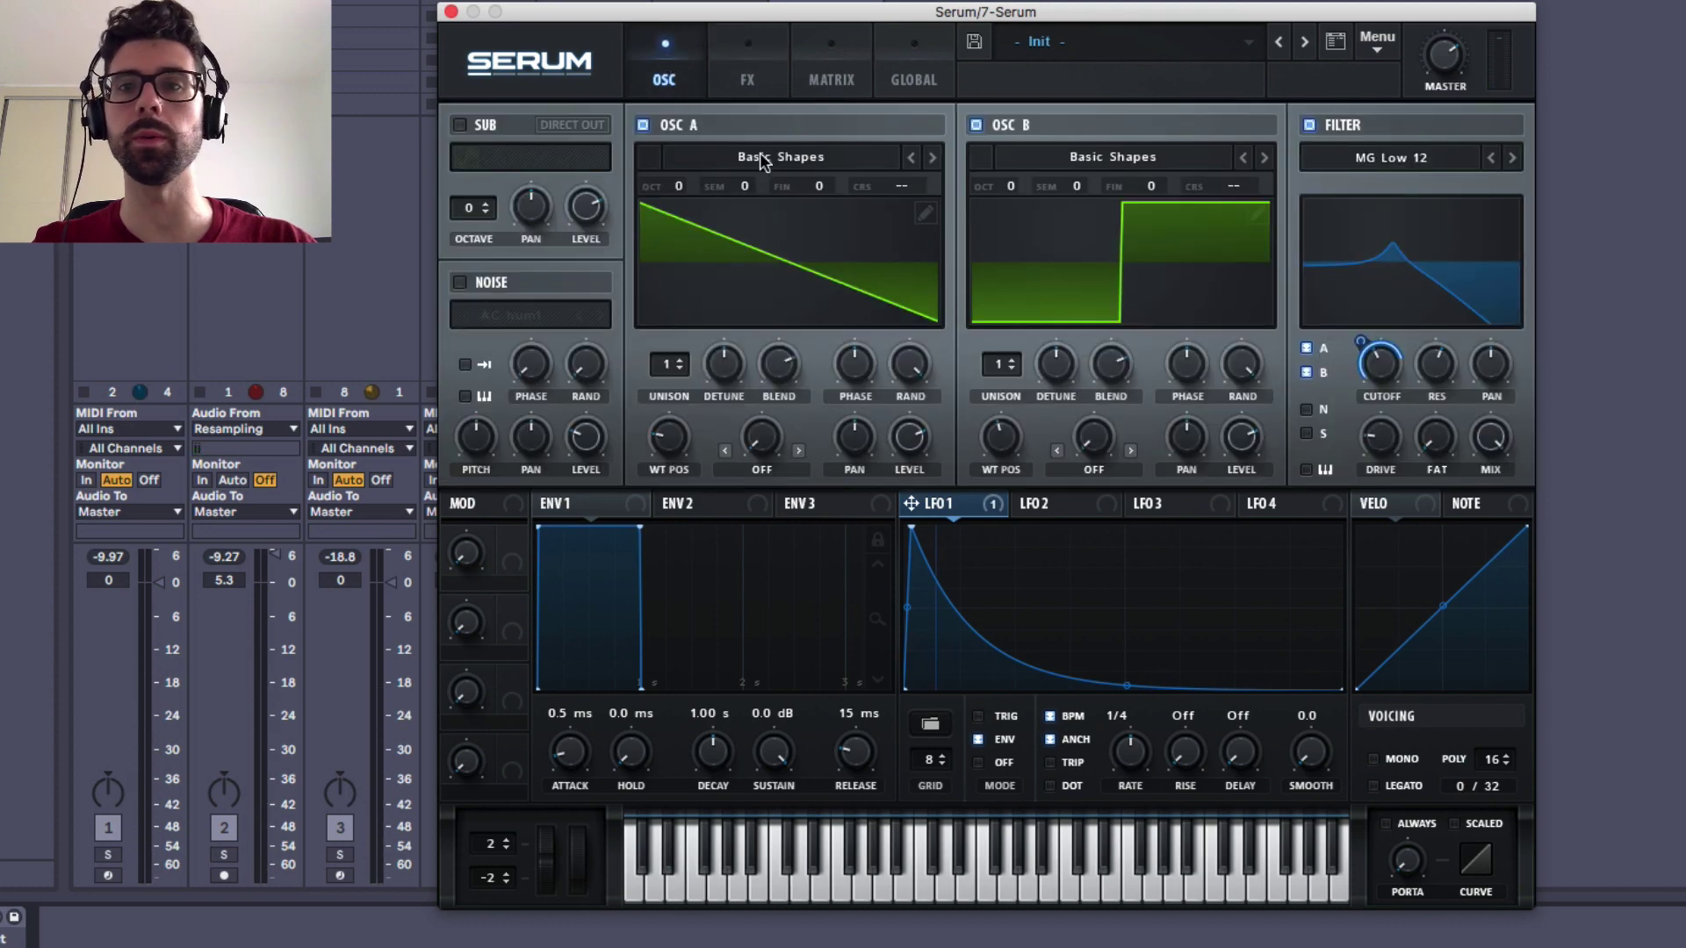
left_click_drag(1384, 367, 1386, 365)
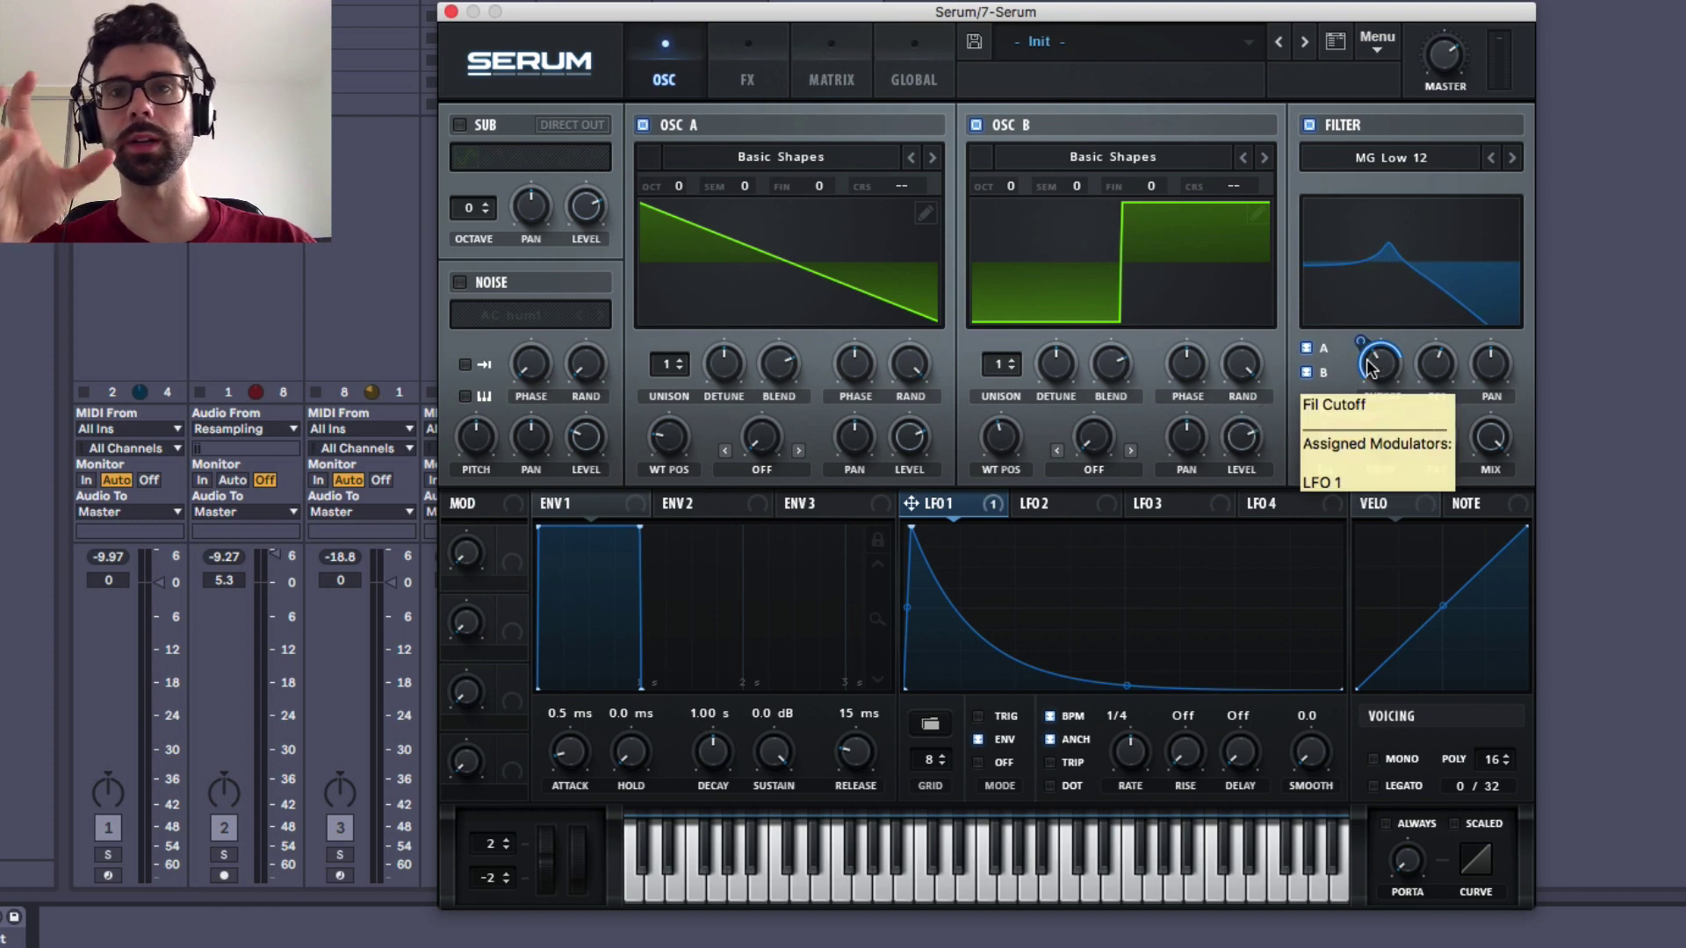
key("space")
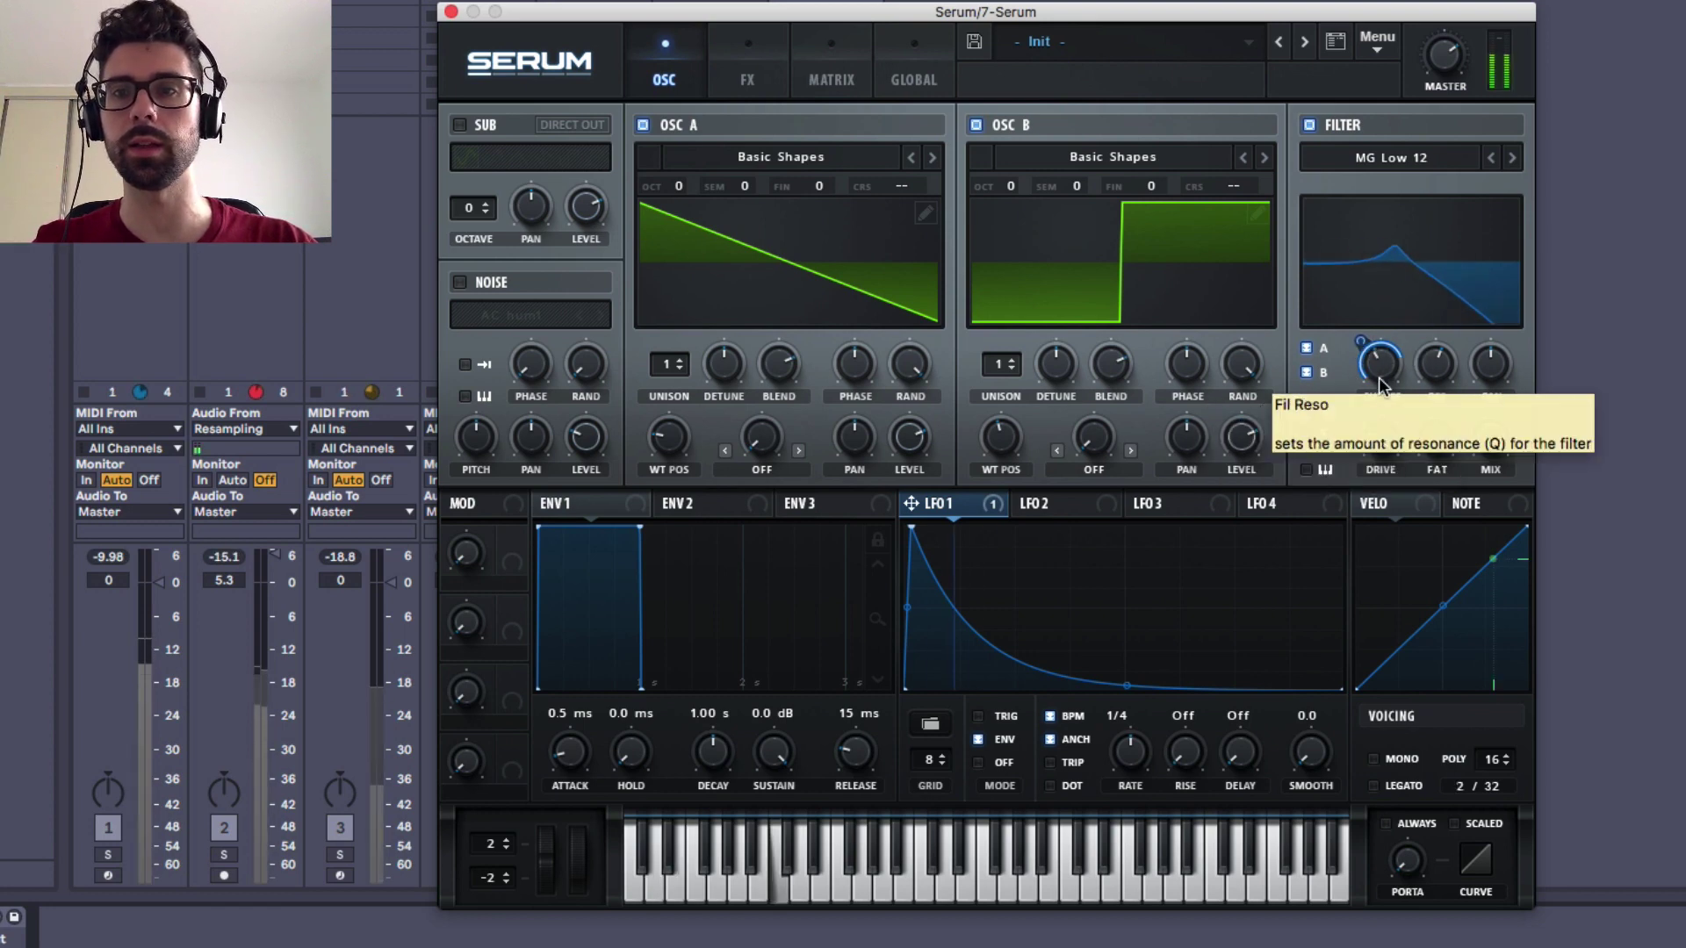
left_click_drag(1429, 361, 1357, 403)
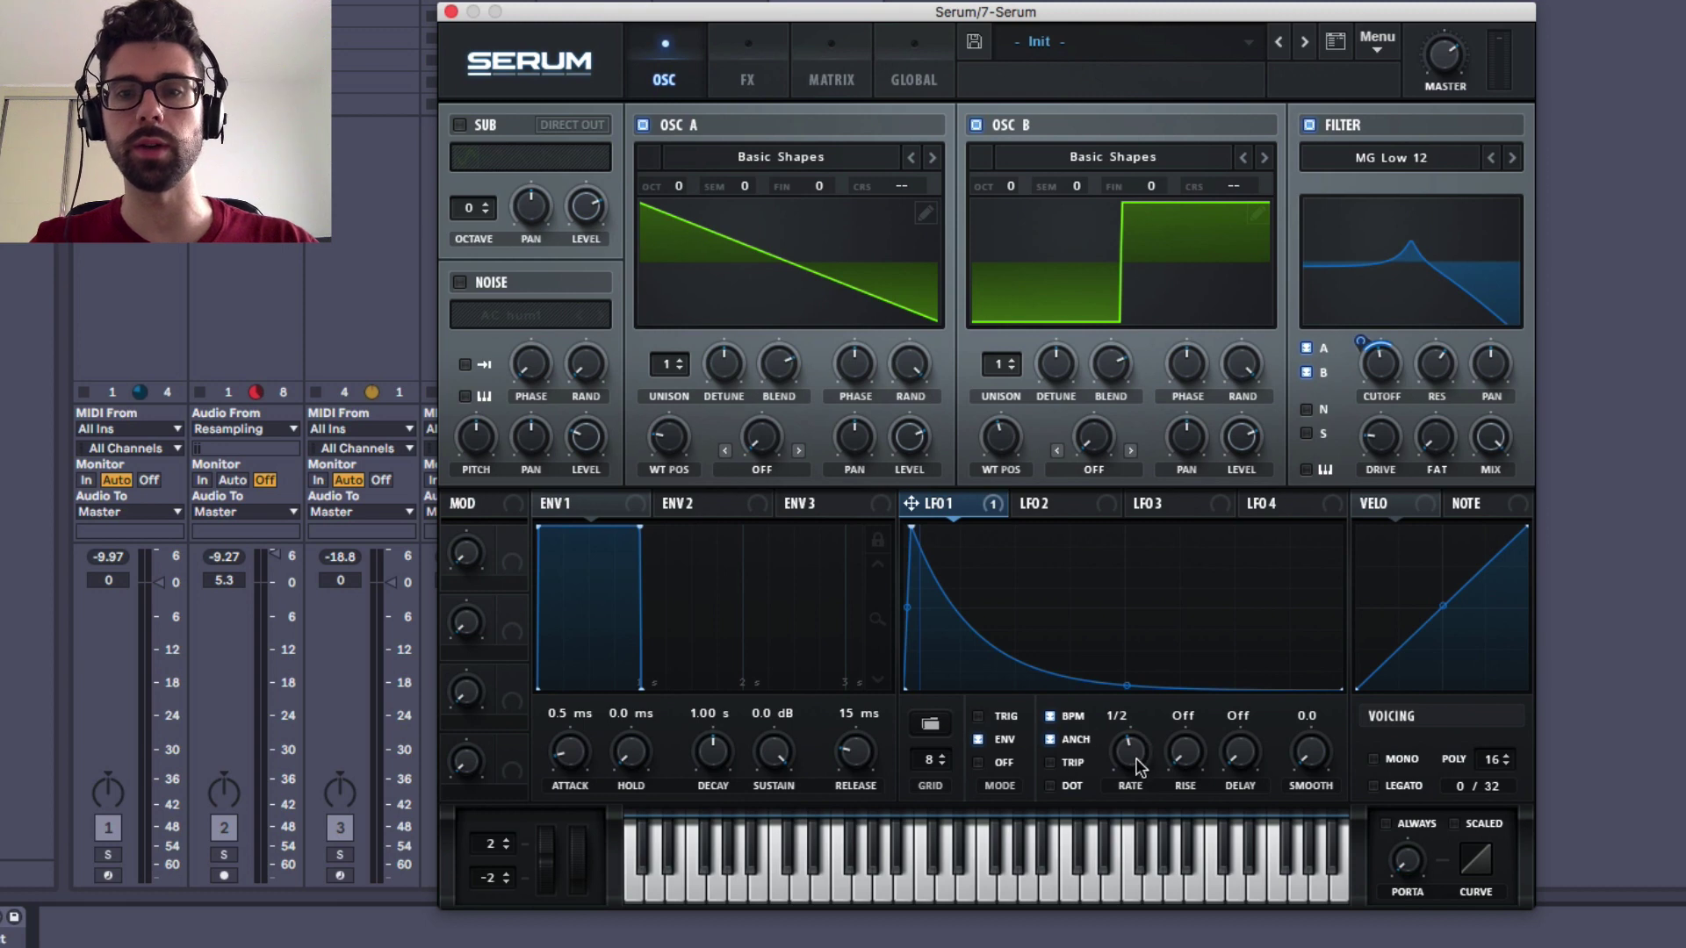
- Set LFO 1's rate to 1/2 and add a point so its curve falls to zero about a third of the way through
left_click_drag(1131, 750, 1126, 808)
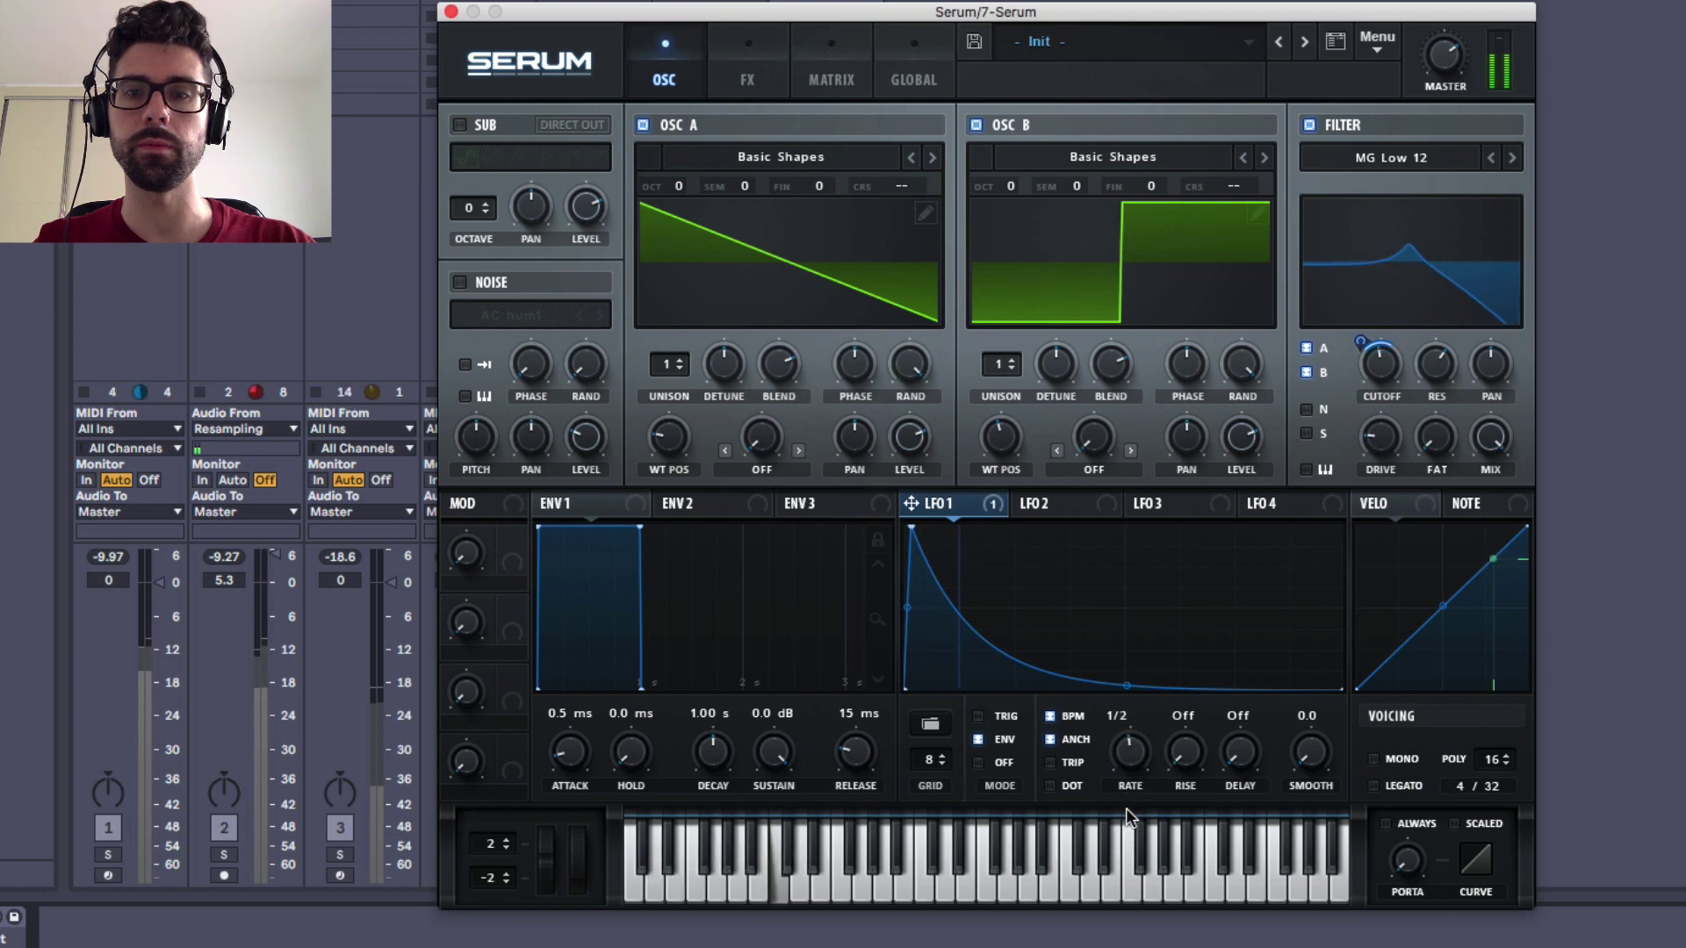
double_click(1017, 660)
left_click_drag(1014, 669, 981, 643)
key("space")
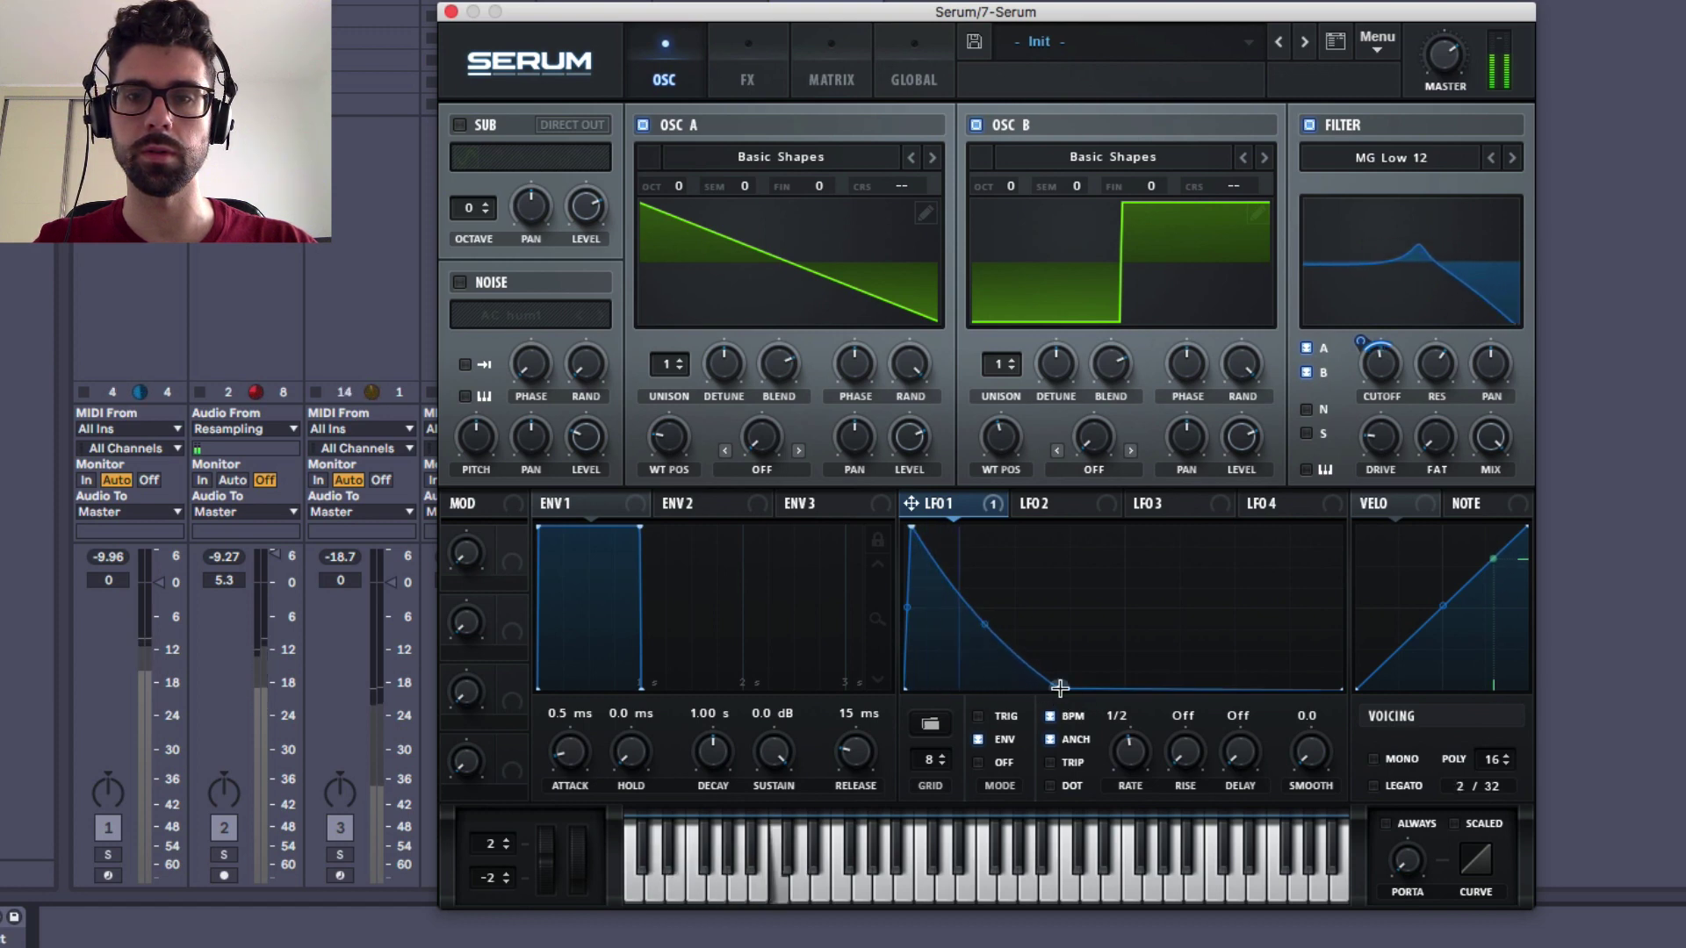
mouse_move(1060, 688)
left_mouse_down()
mouse_move(1167, 692)
mouse_move(1008, 693)
mouse_move(1037, 692)
left_mouse_up()
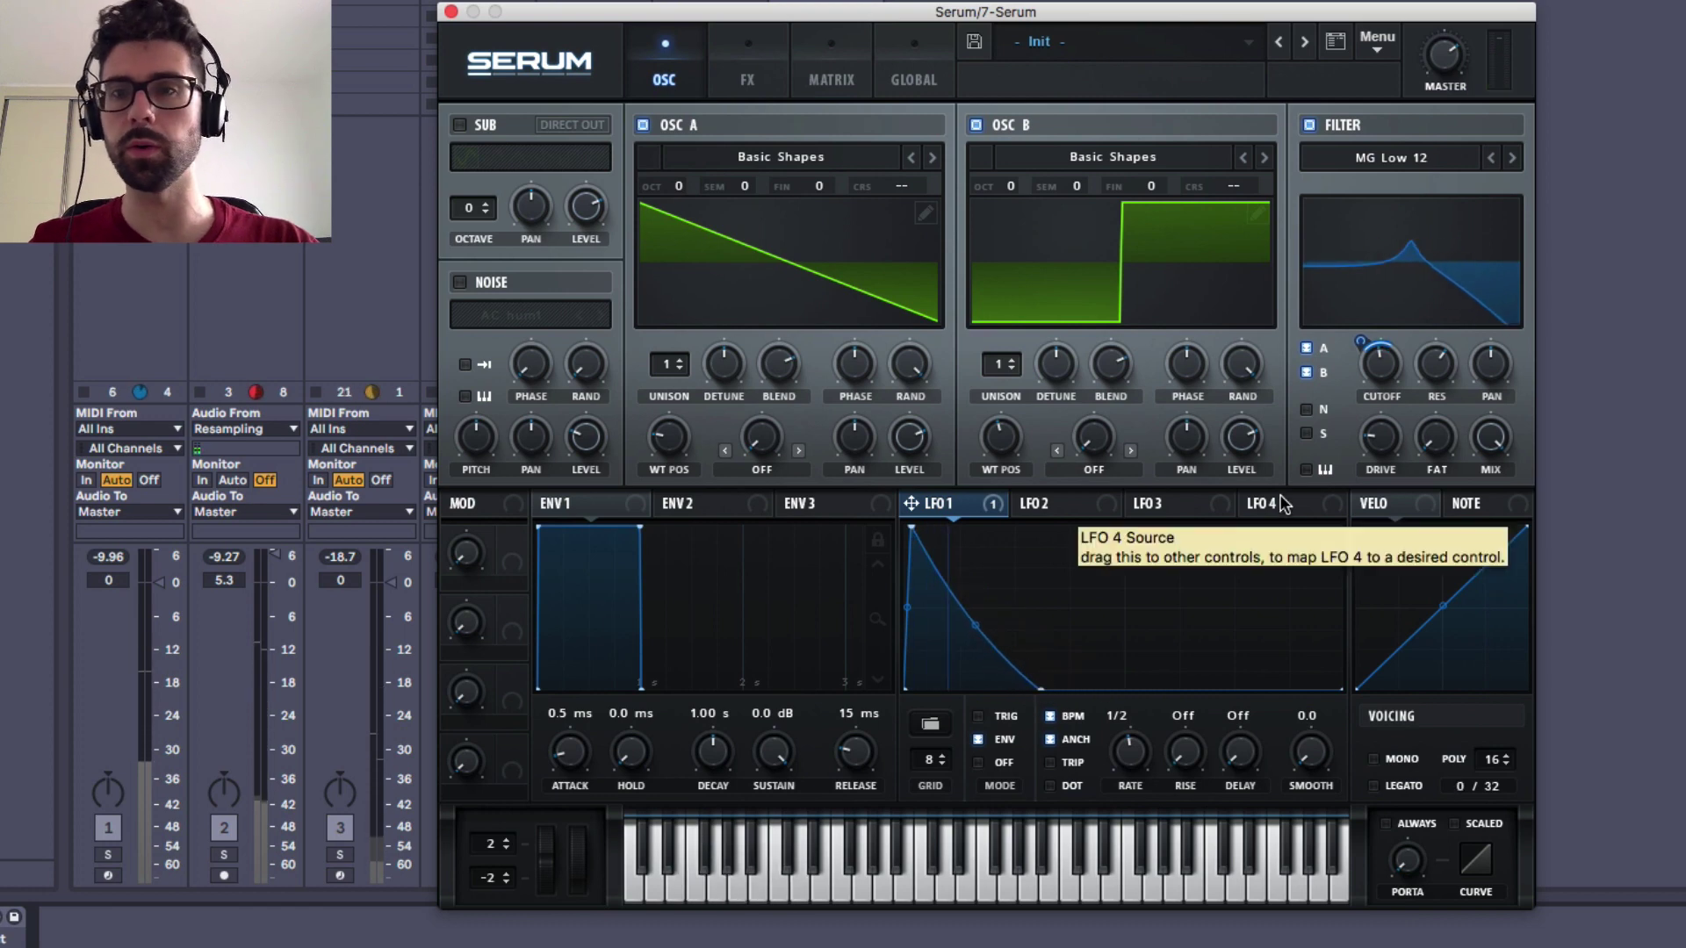
- Shorten all notes in the MIDI clip to about 60% of a sixteenth each and play the clip
key("shift+Tab")
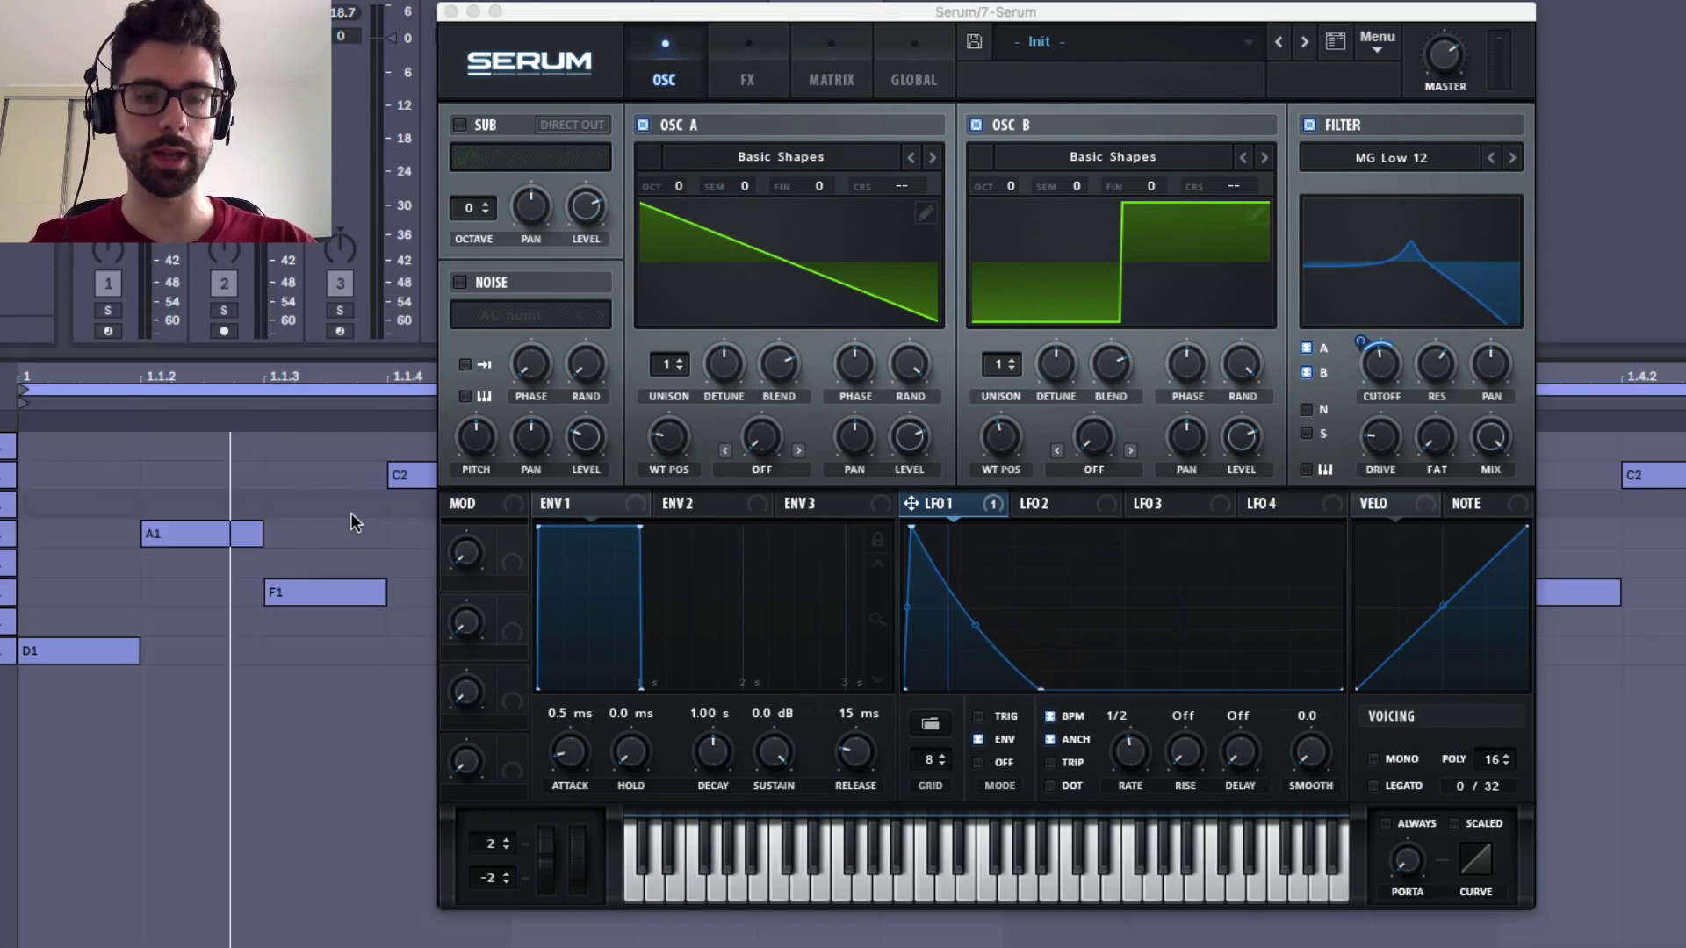
left_click(265, 478)
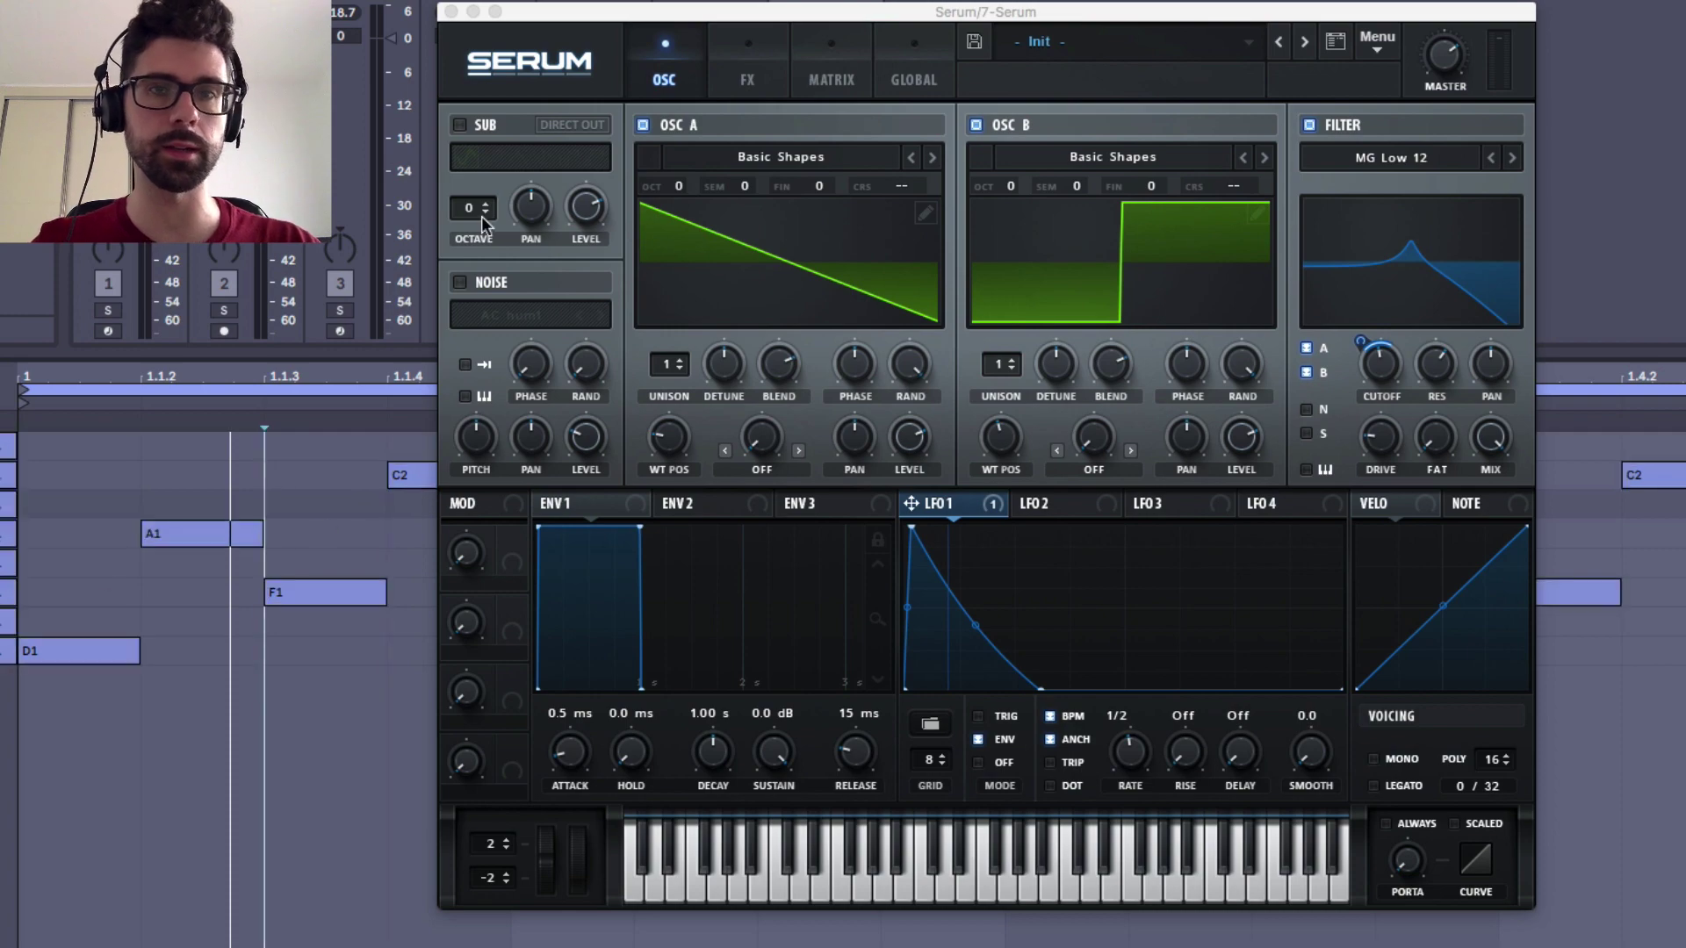
left_click(451, 12)
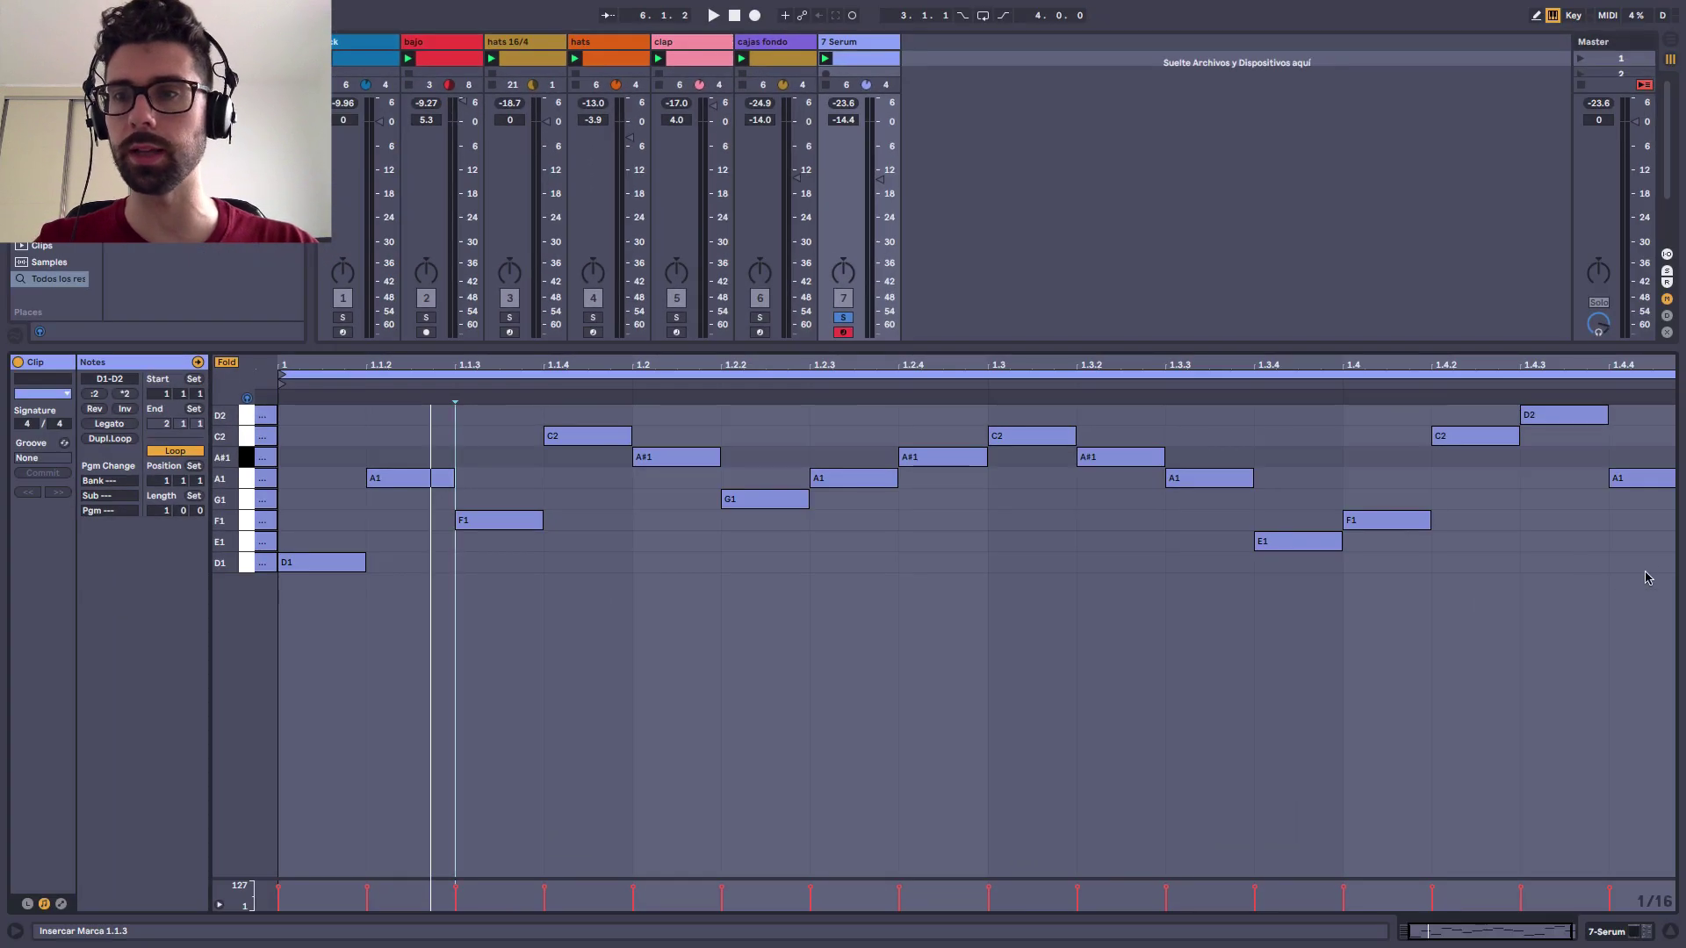
left_click_drag(1647, 578, 356, 402)
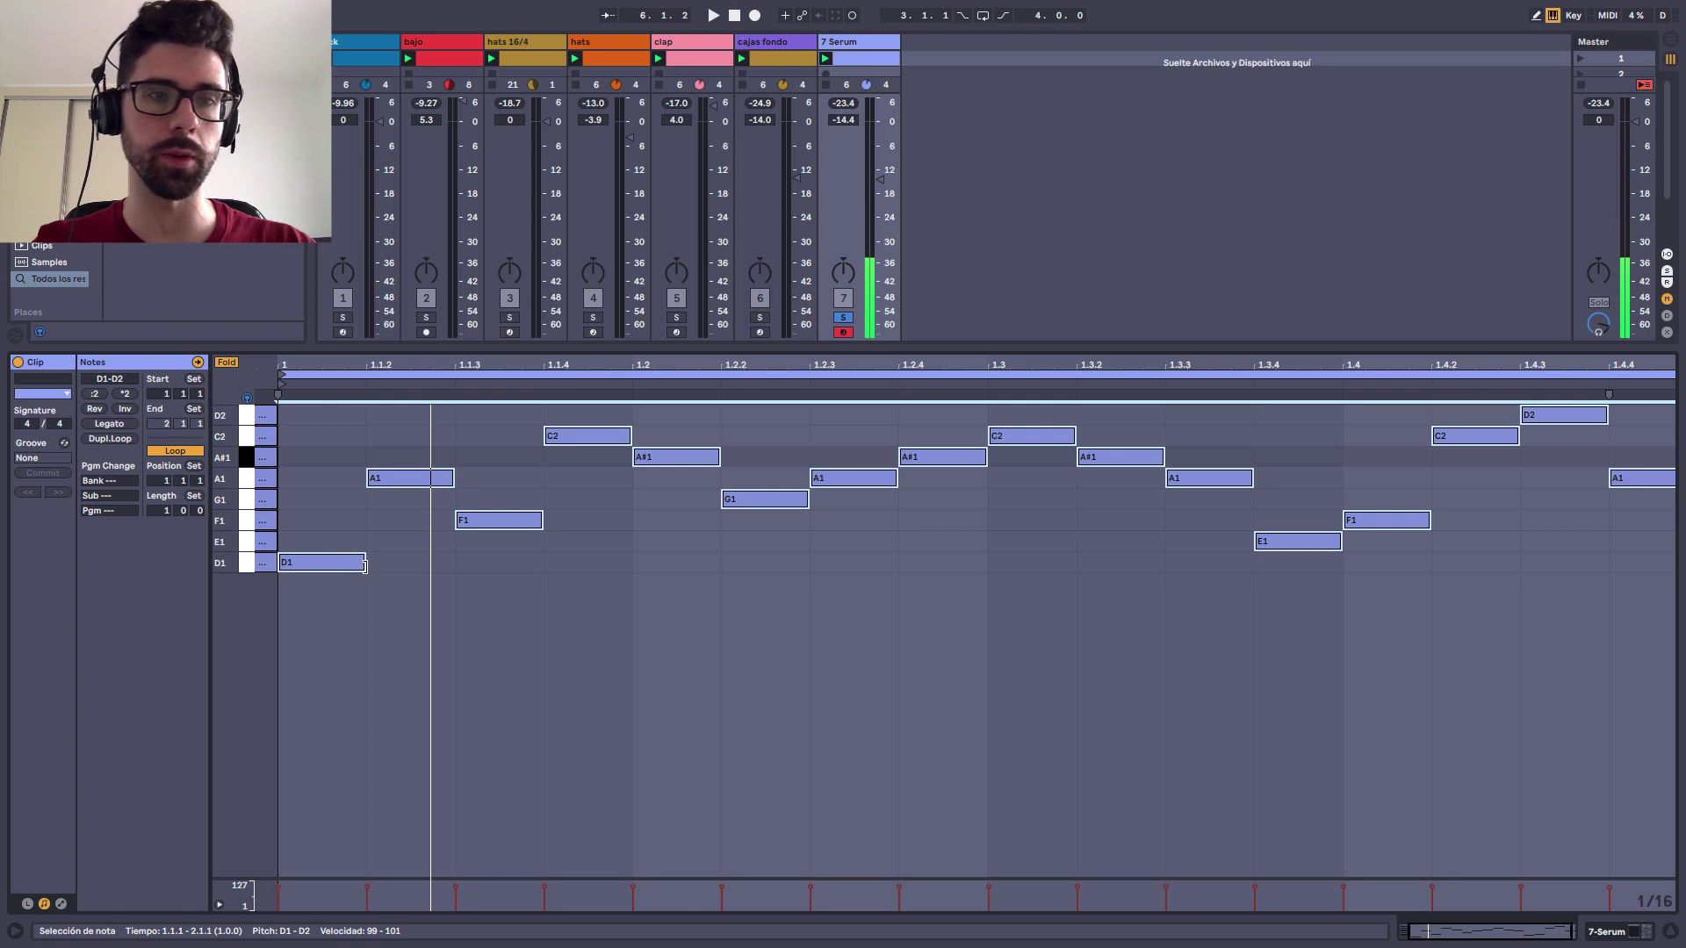
mouse_move(364, 565)
left_mouse_down()
mouse_move(303, 564)
mouse_move(332, 567)
left_mouse_up()
key("space")
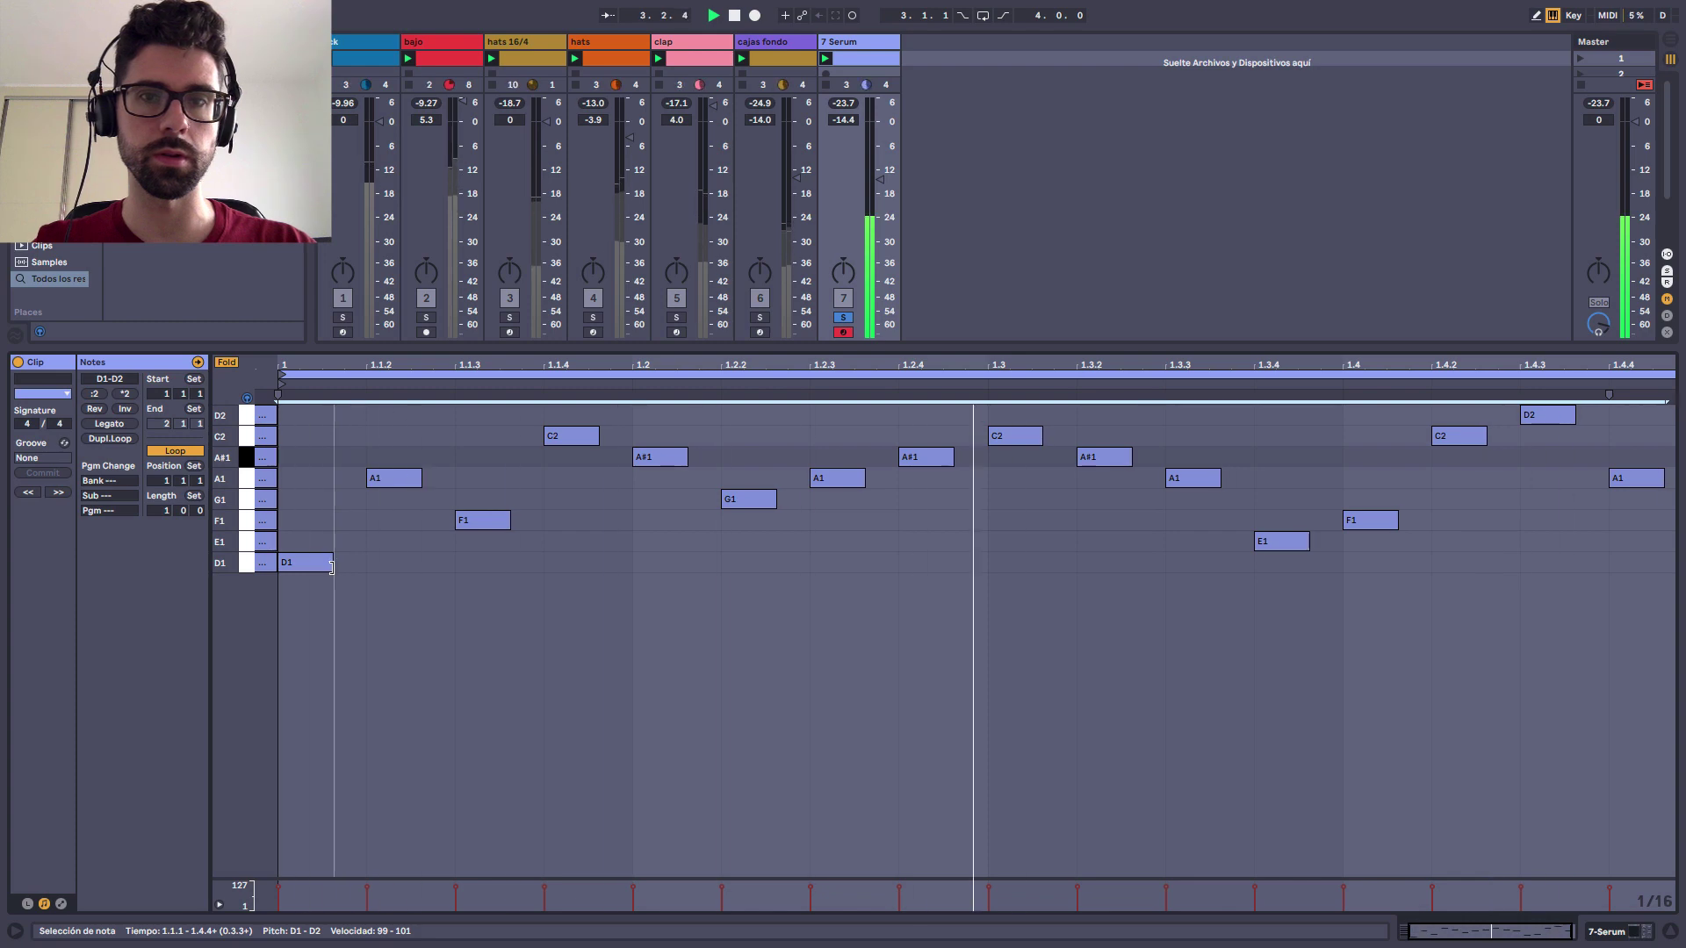
key("space")
- Reopen the Serum window from the track's devices and fine-tune the filter cutoff while the clip plays
key("shift+Tab")
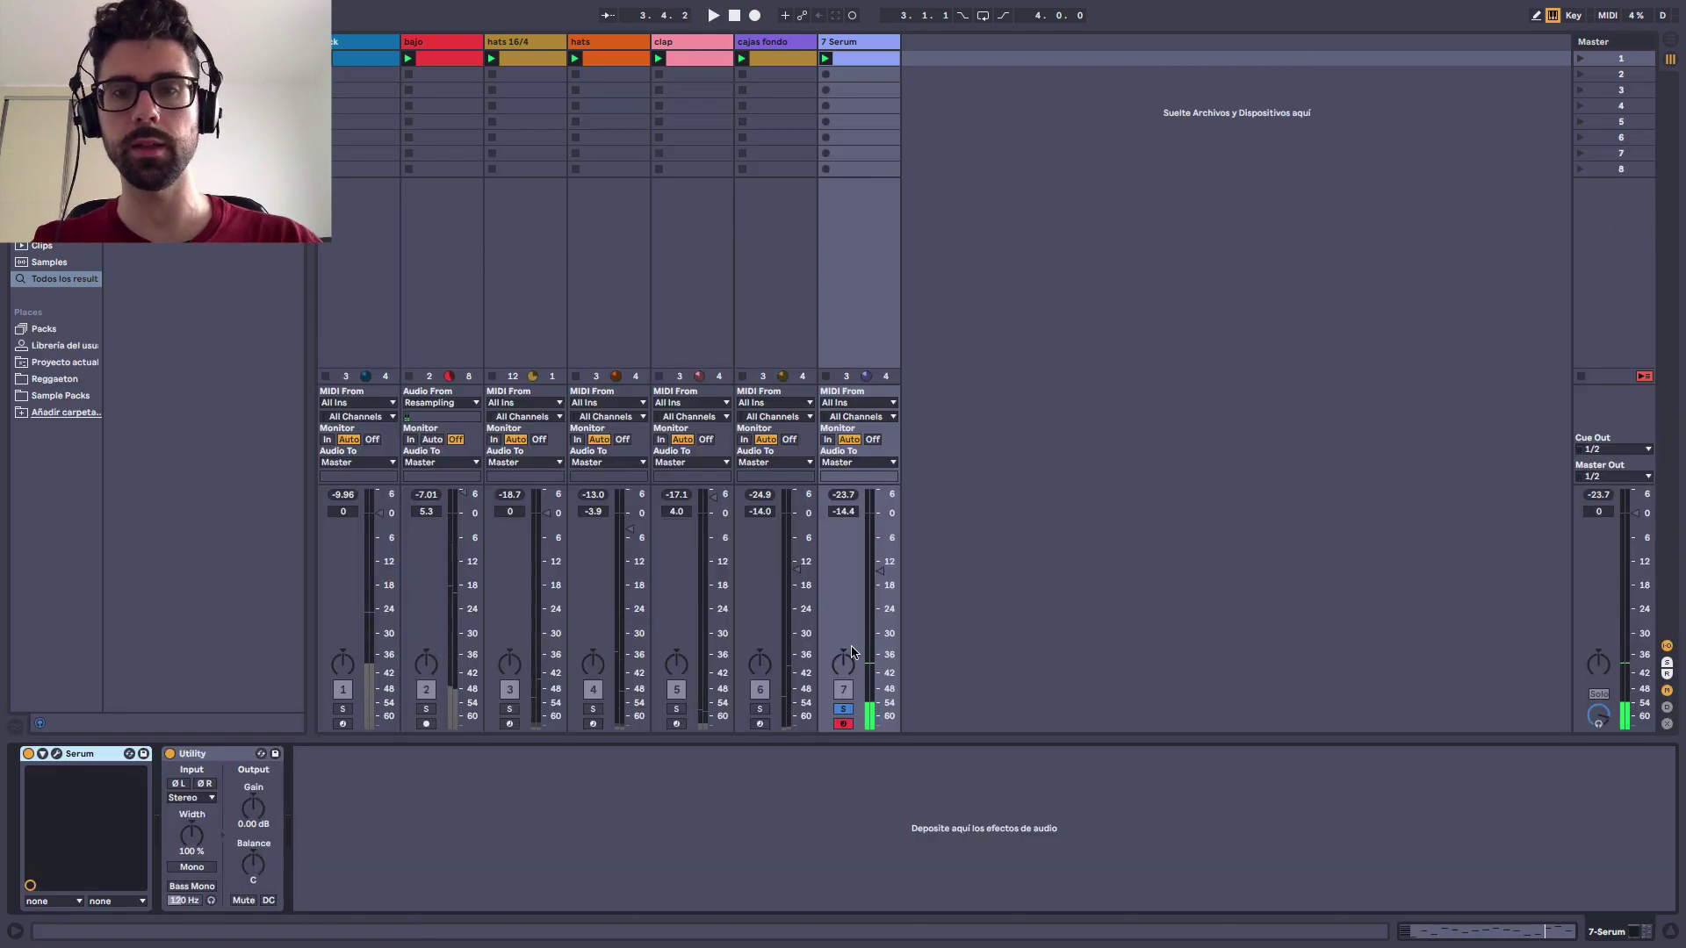
left_click(57, 753)
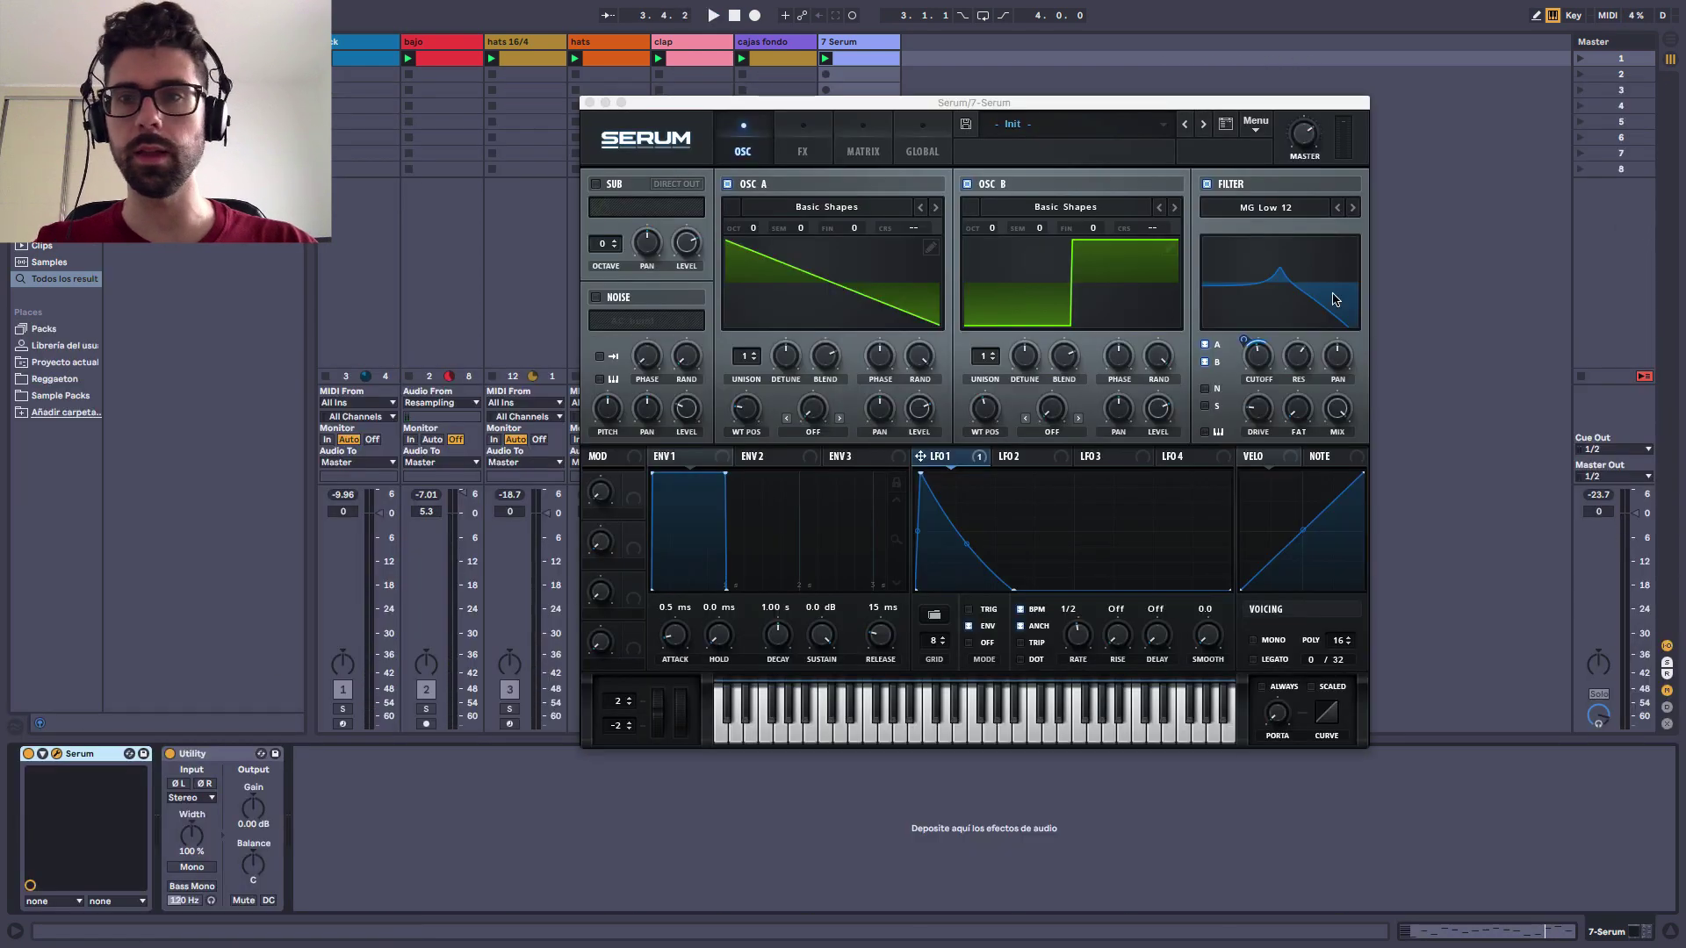
left_click(1260, 364)
key("space")
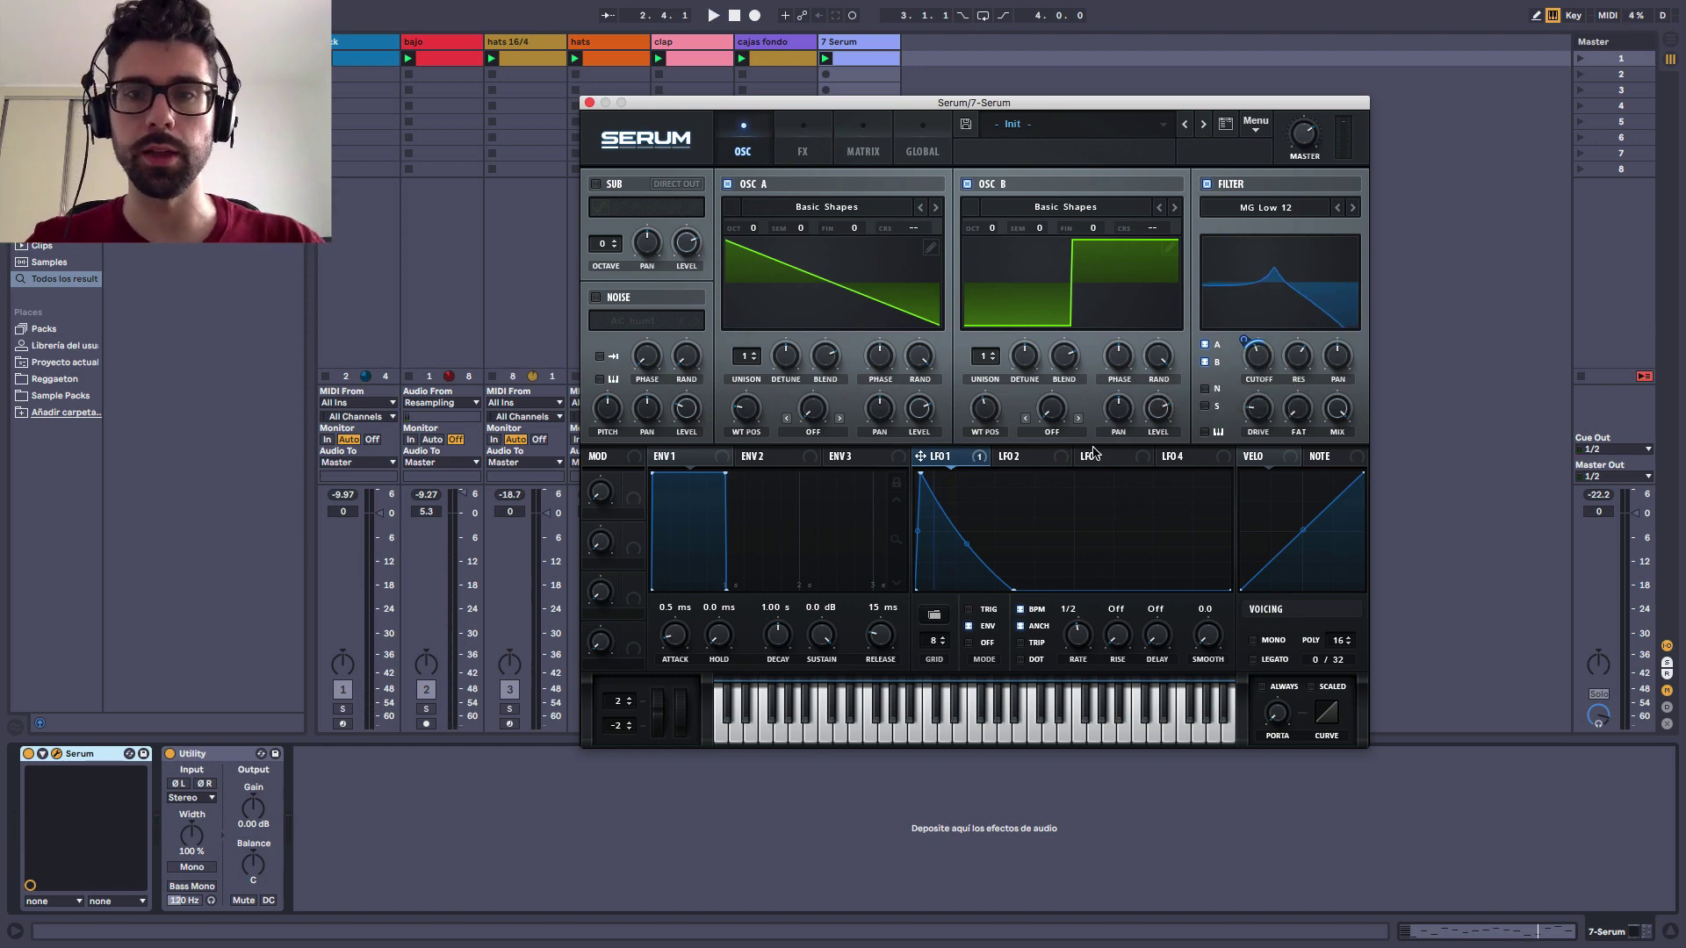
- Map LFO 2 to the filter cutoff with an amount of 38, lower the cutoff and set the LFO's rate to one bar
left_click(1021, 462)
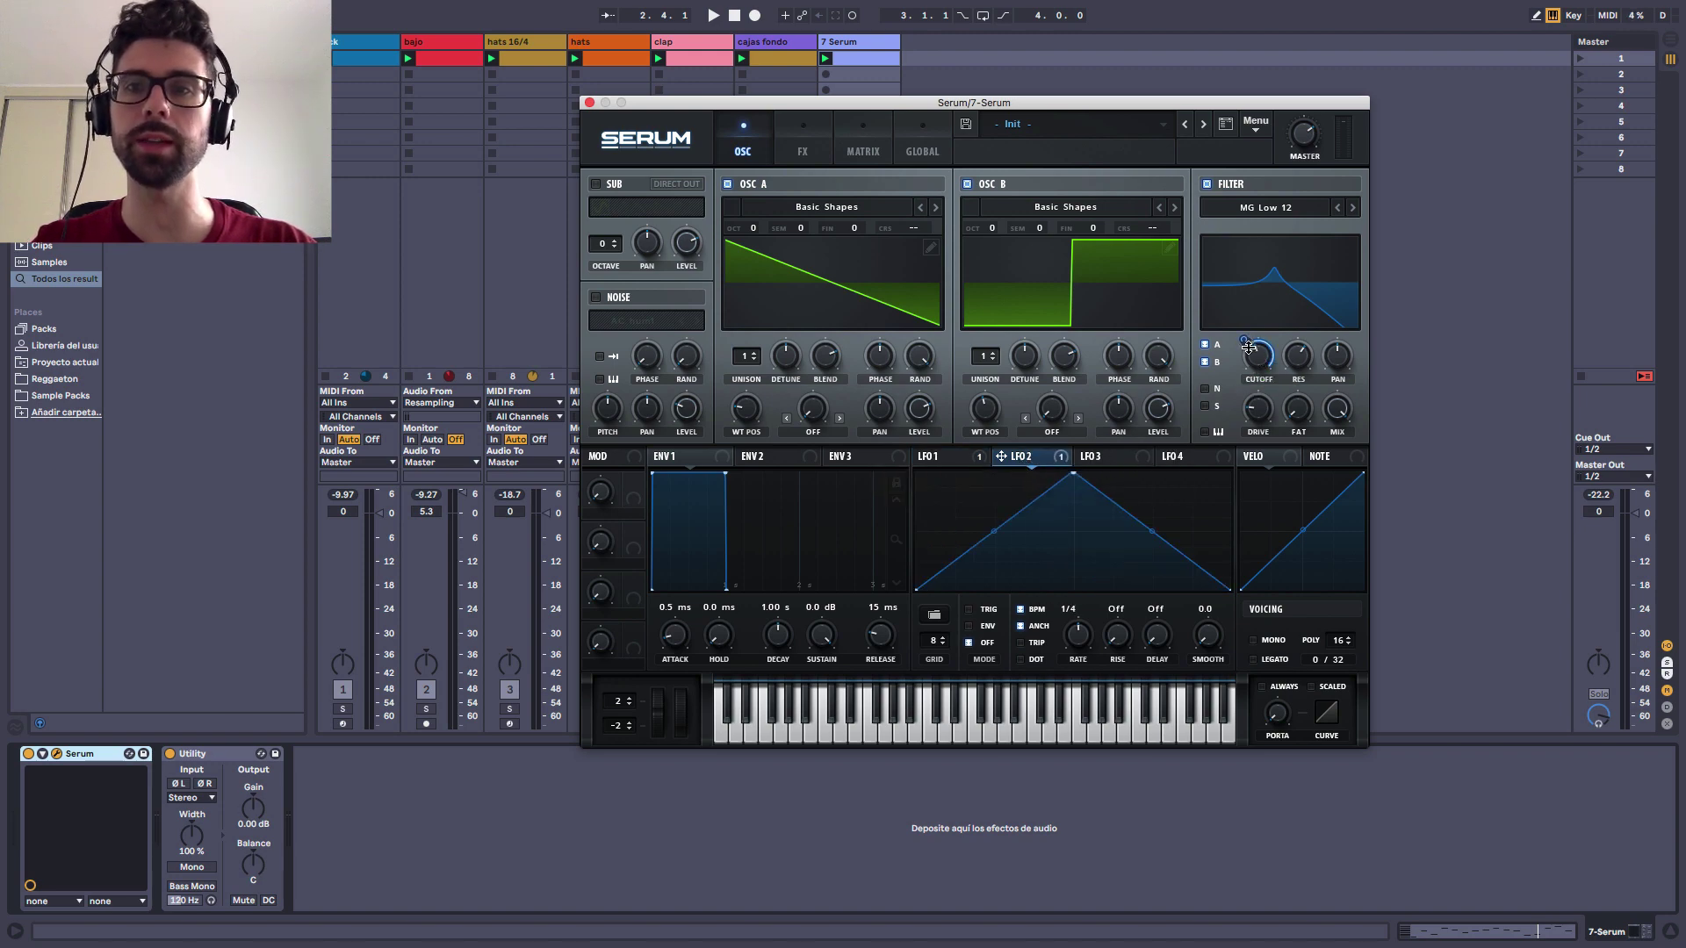
left_click(938, 457)
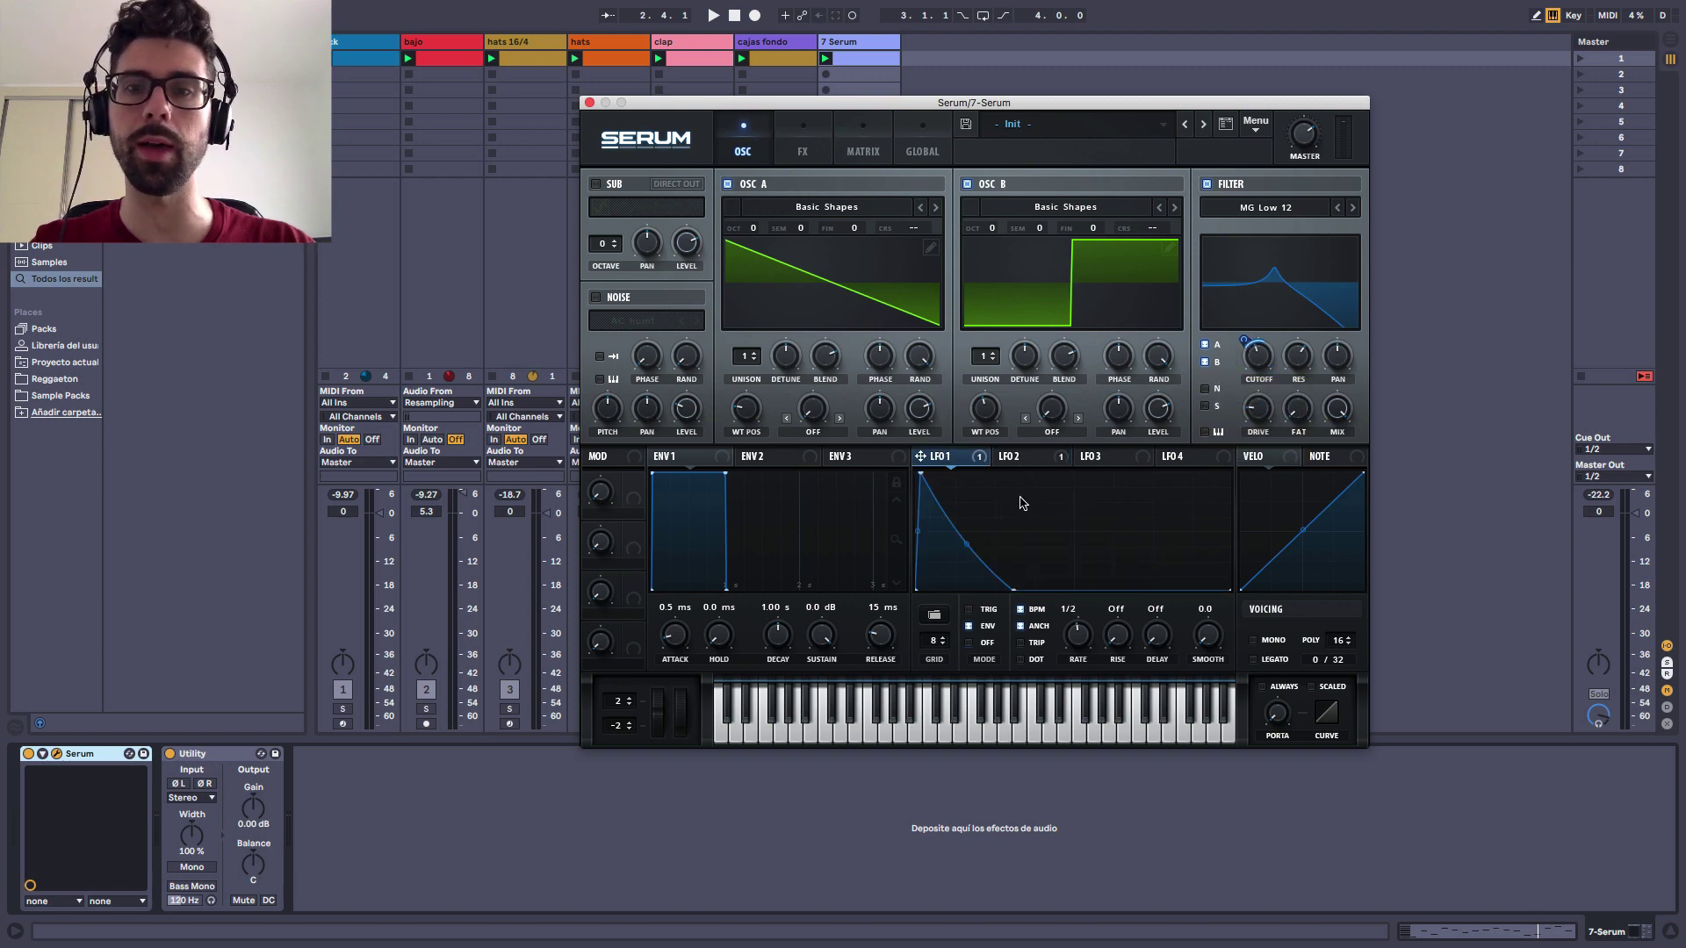
left_click(1018, 456)
key("space")
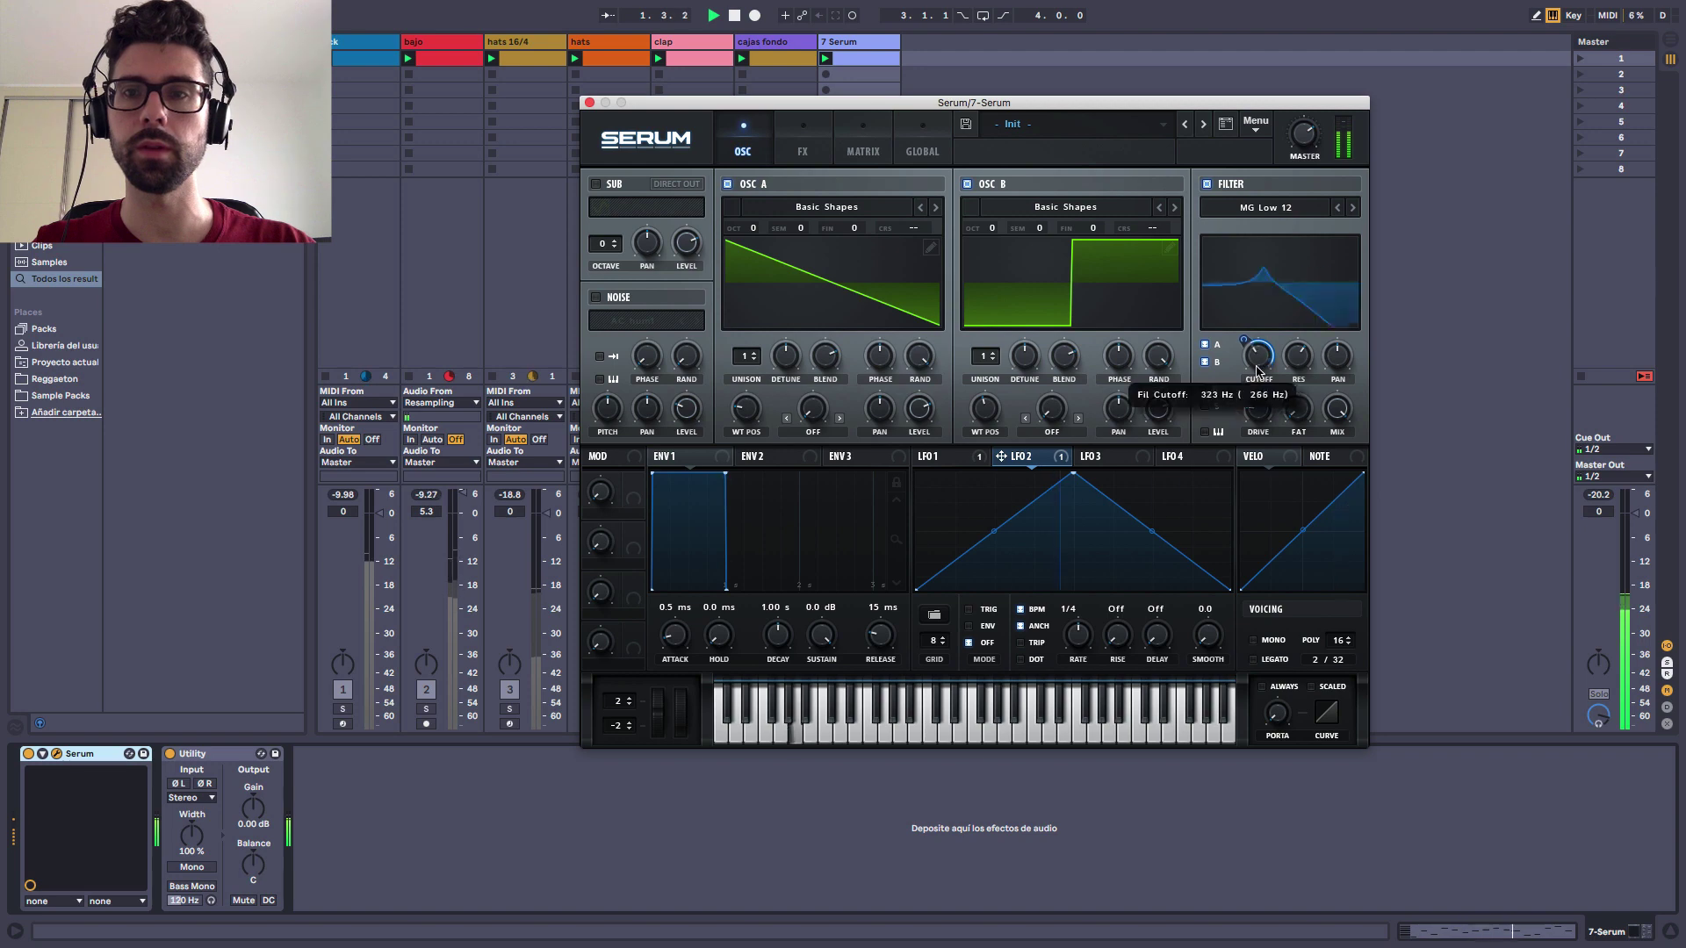
mouse_move(1256, 371)
left_mouse_down()
mouse_move(1255, 391)
mouse_move(1244, 362)
left_mouse_up()
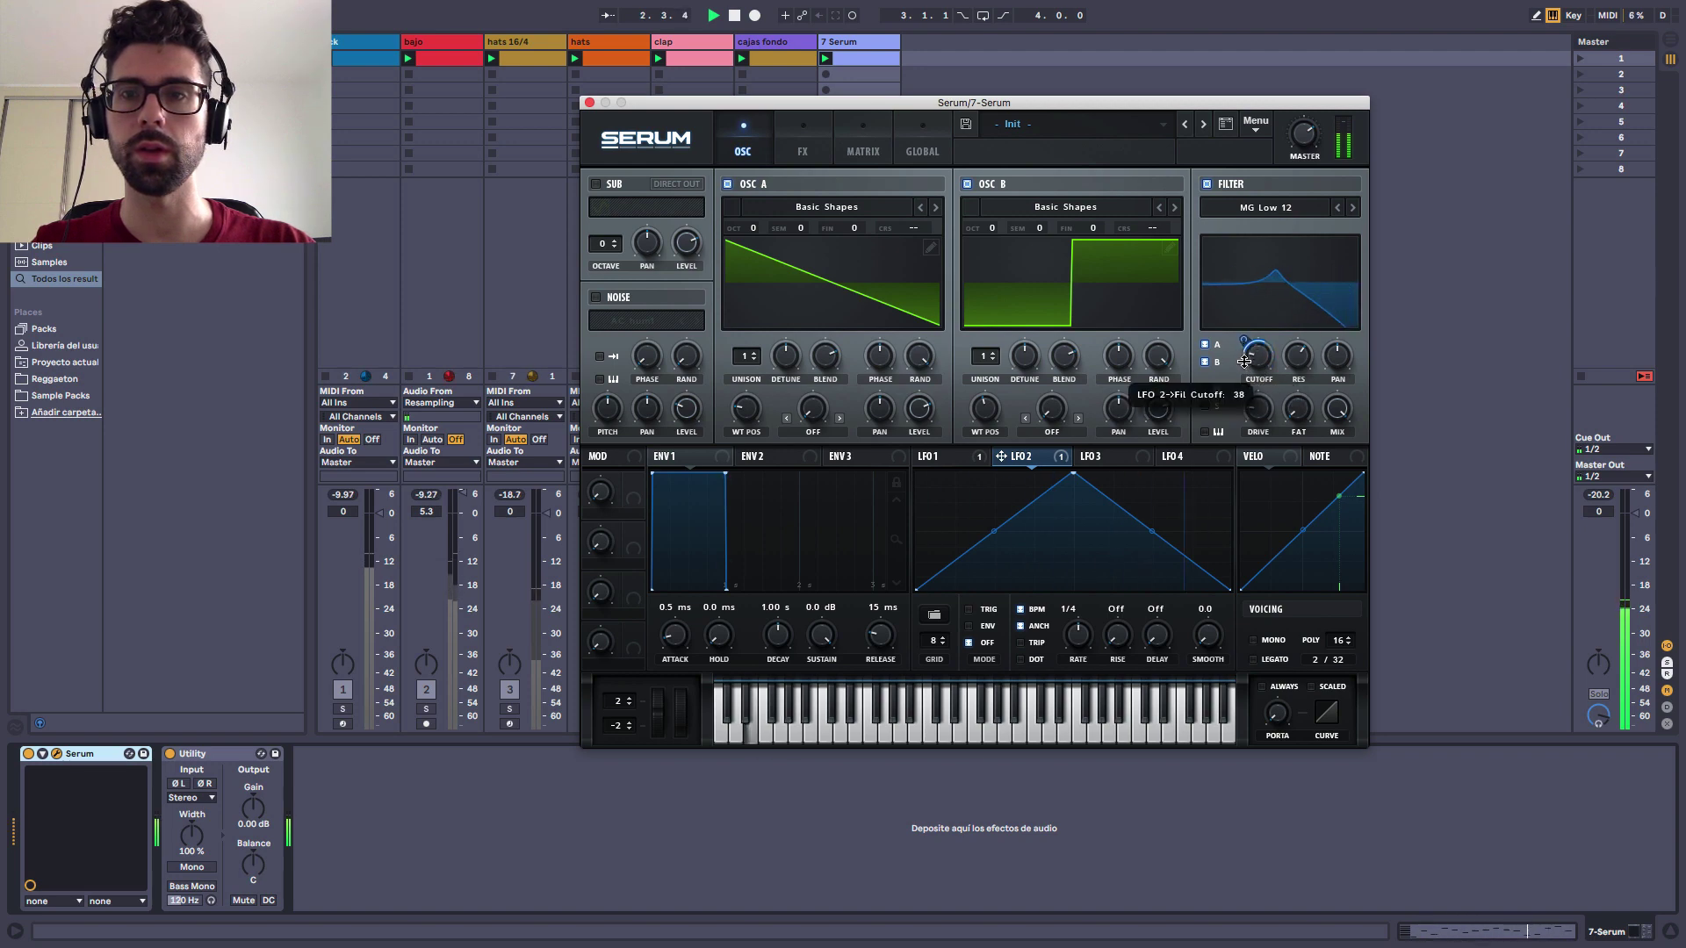
left_click_drag(1078, 636, 1084, 647)
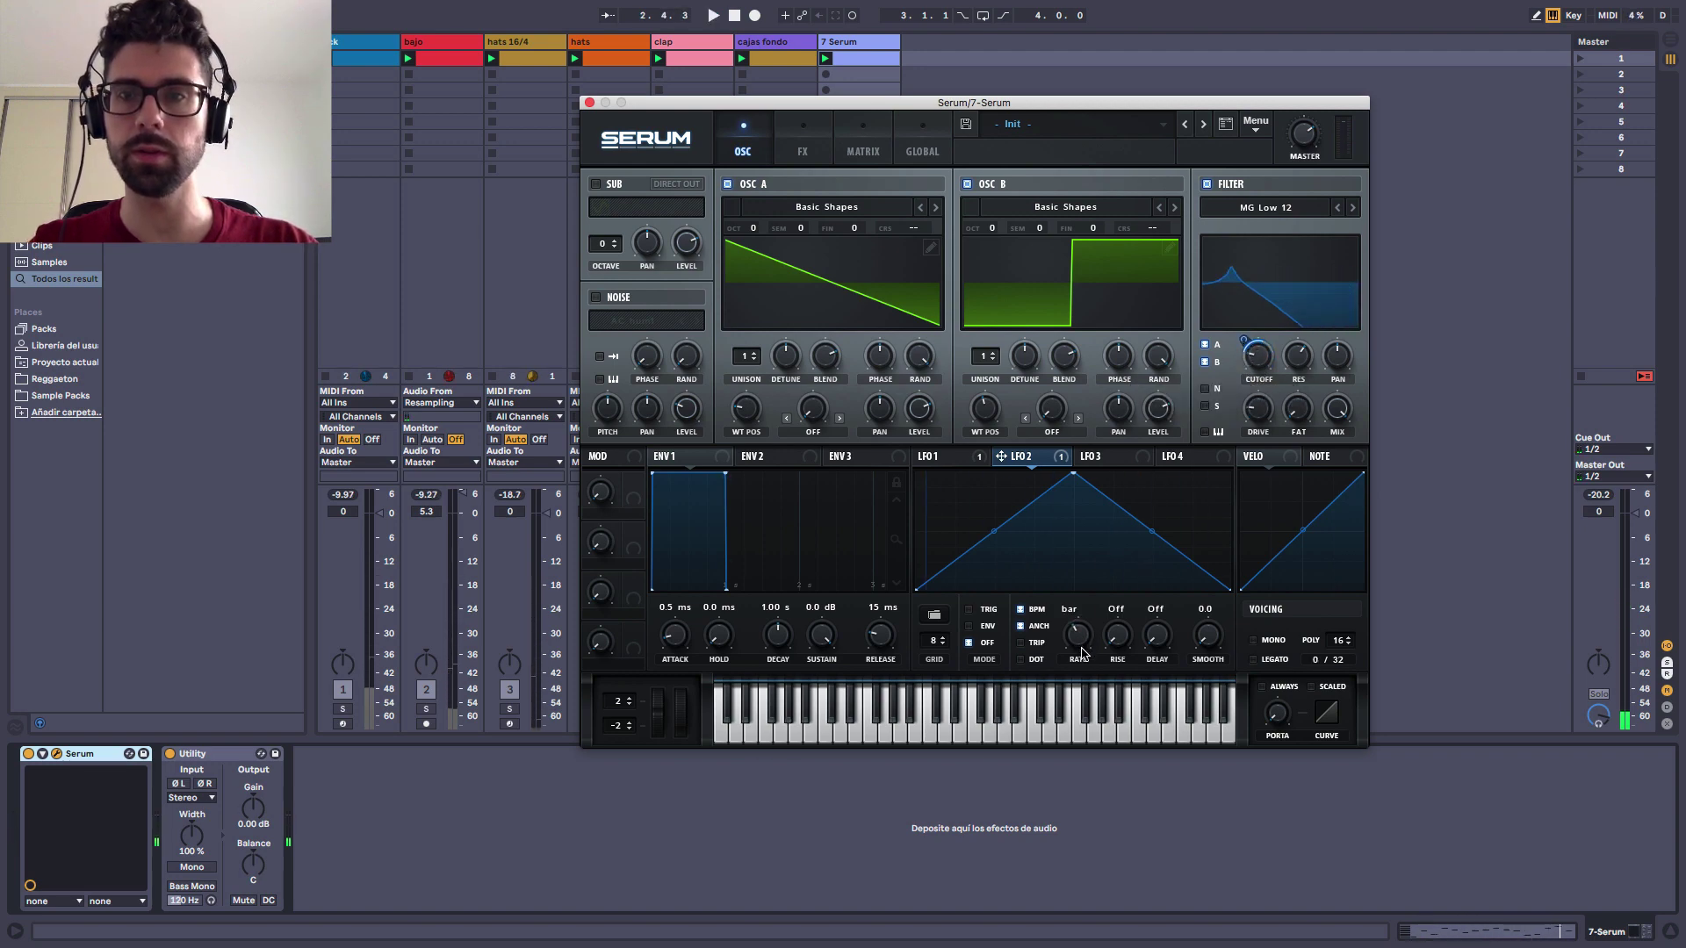
- Fine-tune the filter cutoff and LFO 2's amount on it, and audition LFO 2 rates of 1/2 and 2 bars before returning to one bar
mouse_move(1259, 365)
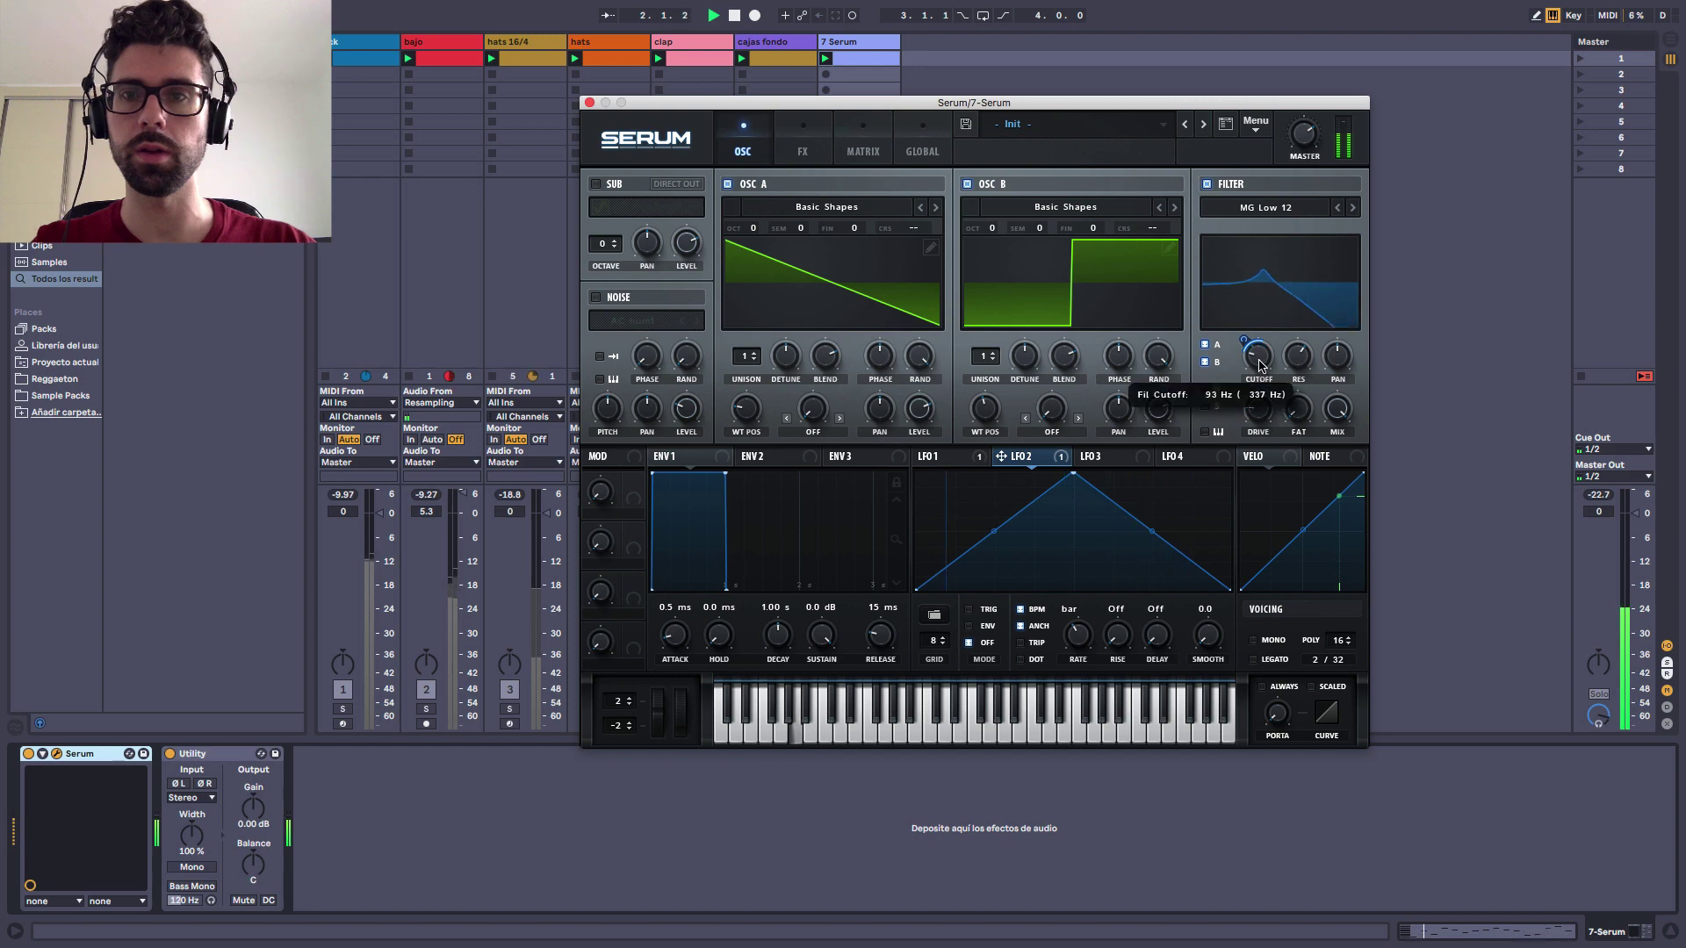
left_click_drag(1259, 365, 1247, 341)
left_click_drag(1244, 344, 1260, 352)
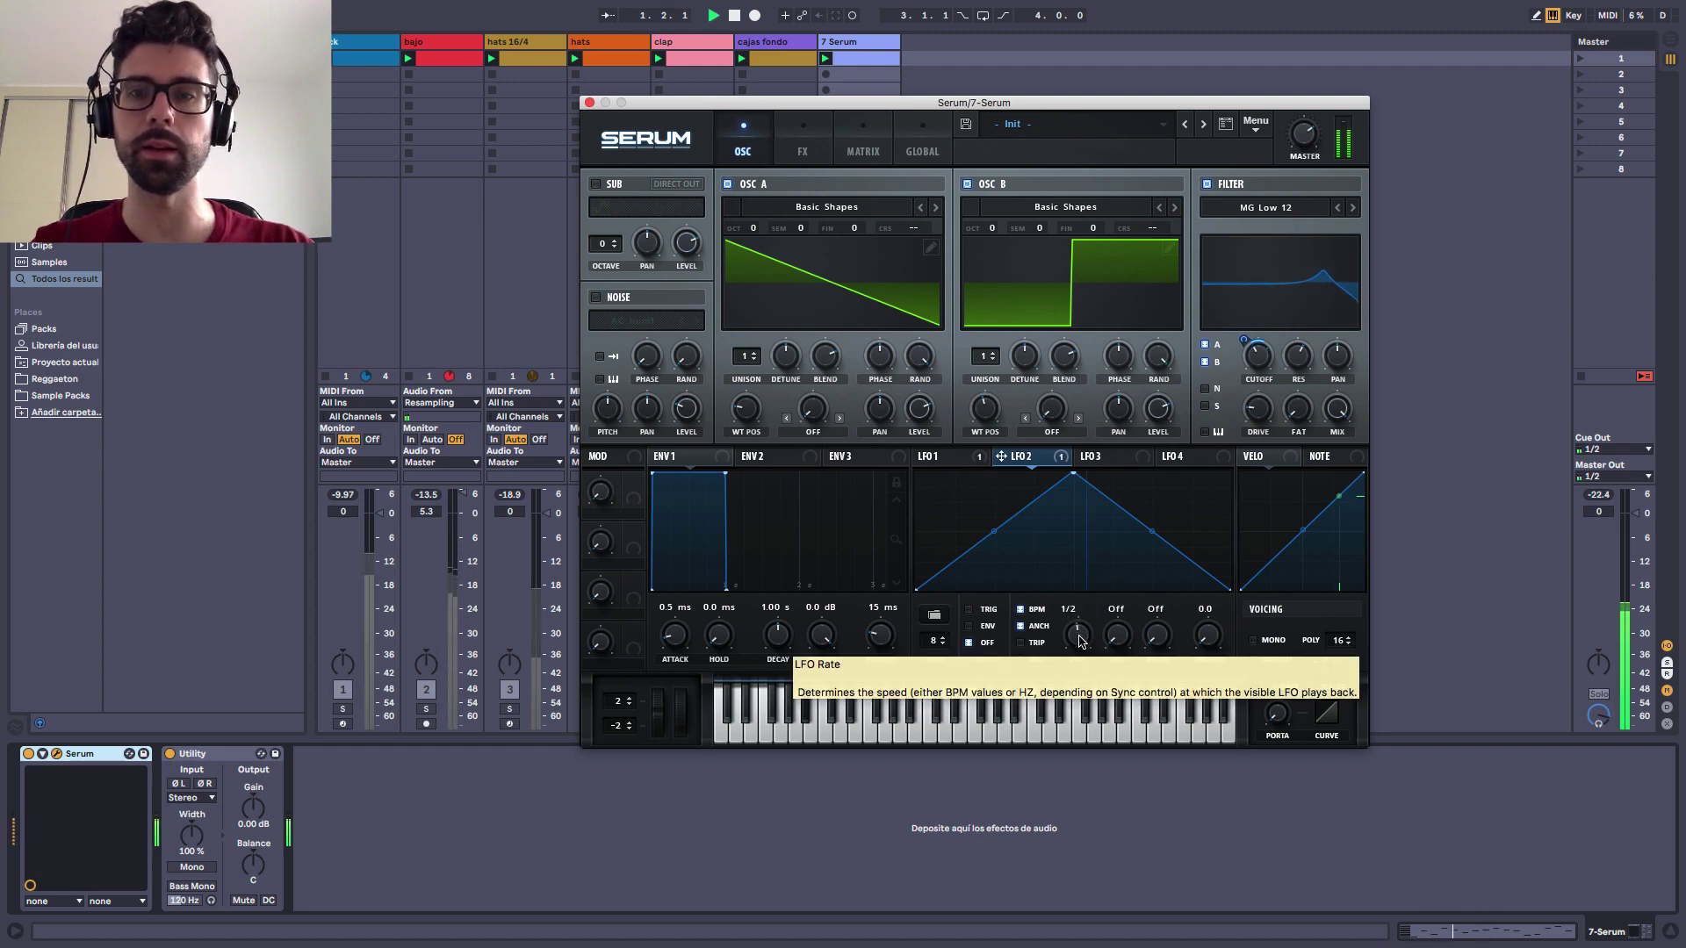
left_click_drag(1078, 654, 1078, 643)
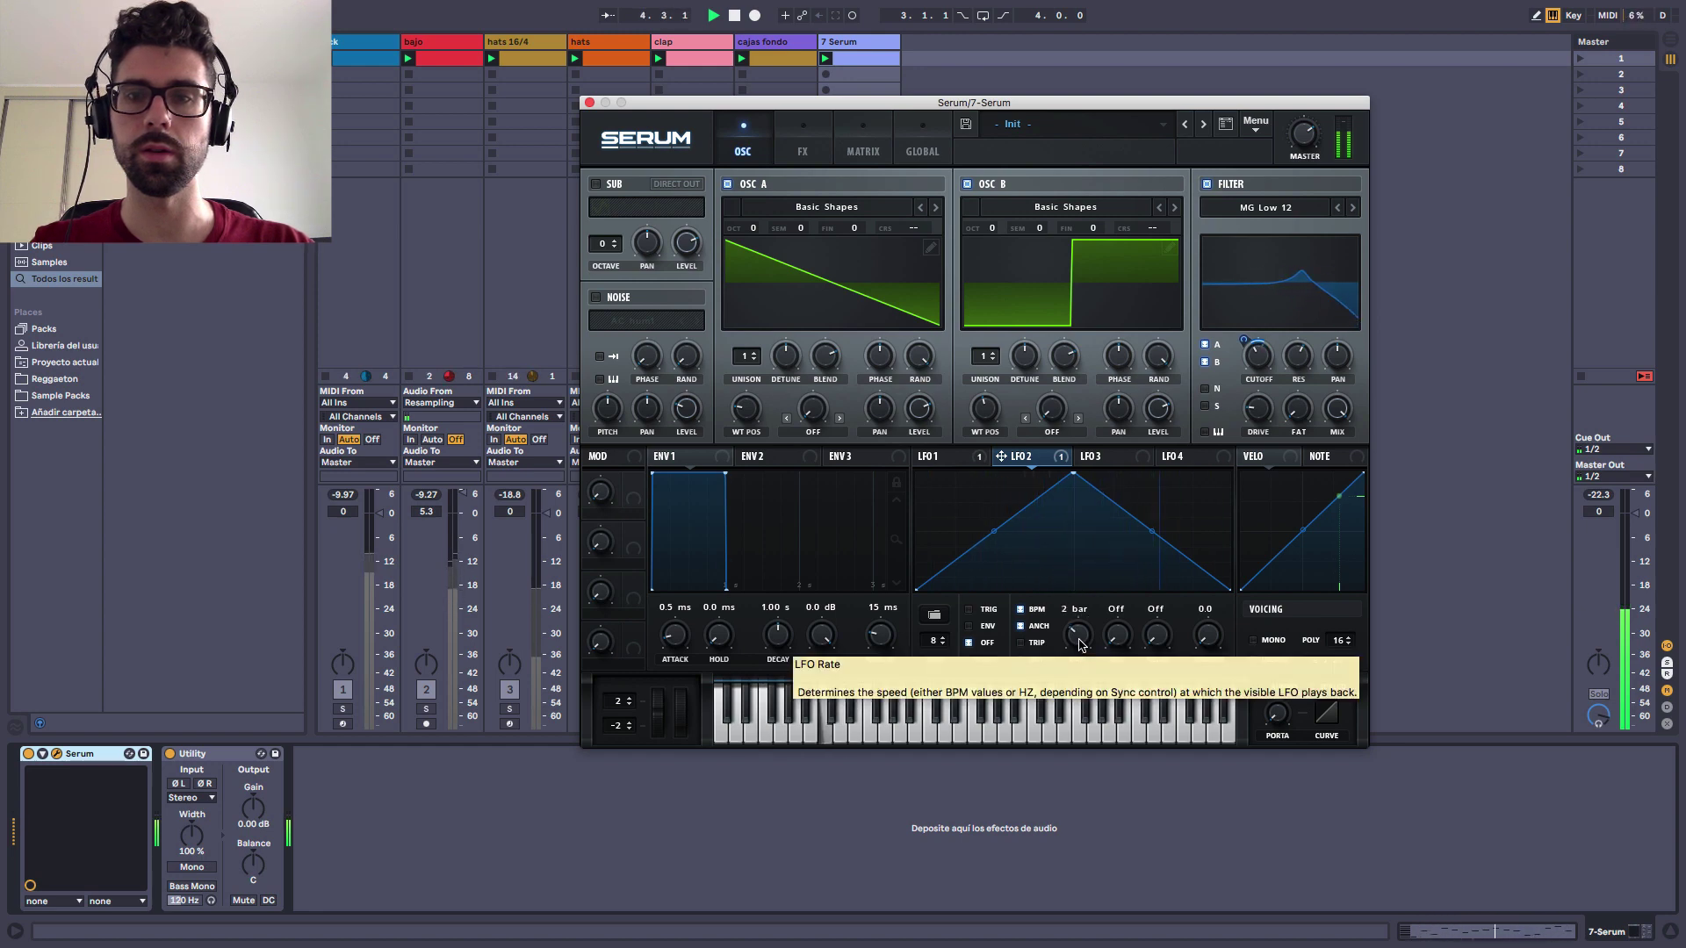
left_click_drag(1079, 647, 1086, 601)
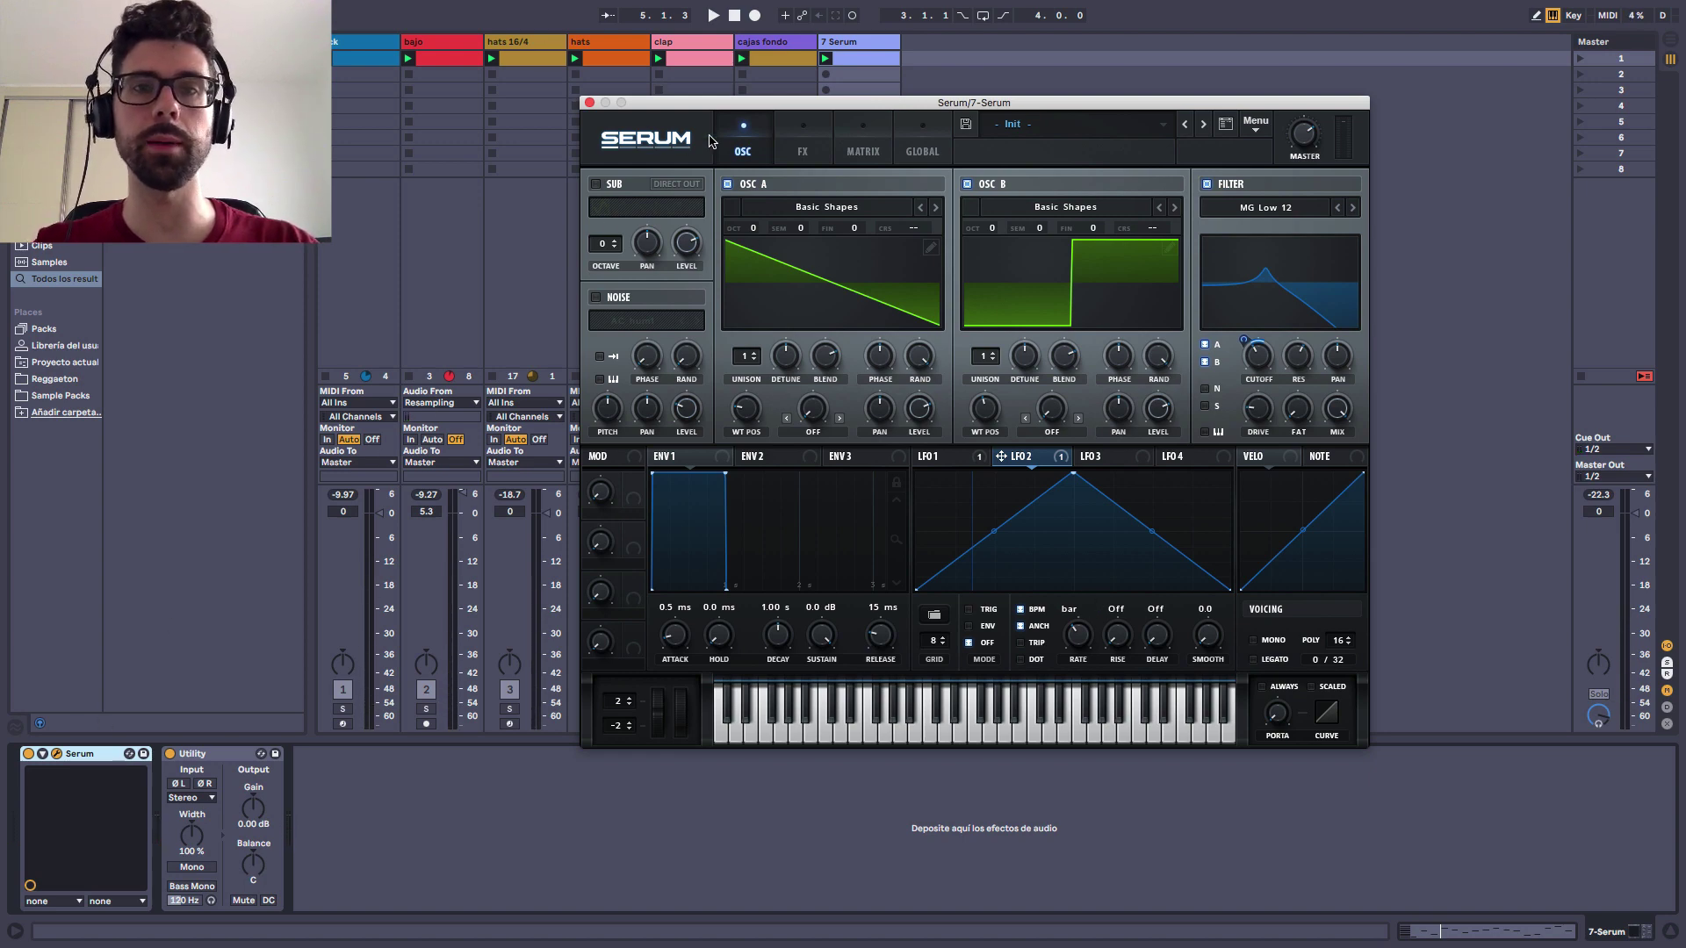
- Place Reverb directly after Distortion in the effects chain and enable it
left_click(803, 145)
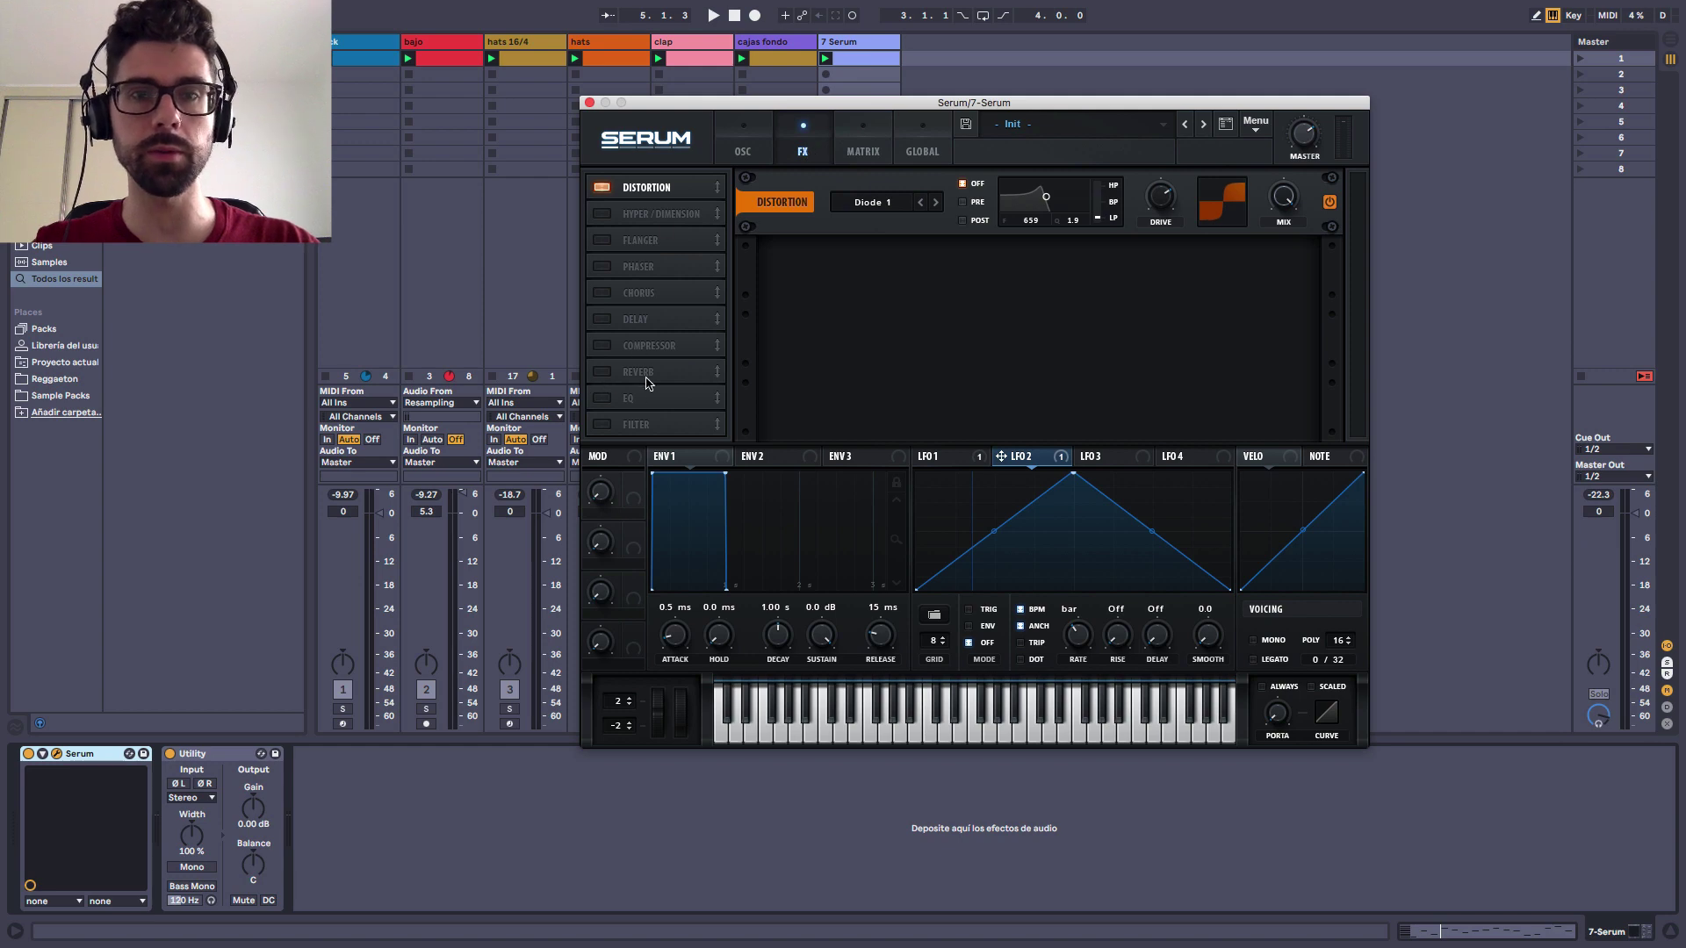
left_click_drag(647, 382, 674, 216)
left_click(601, 215)
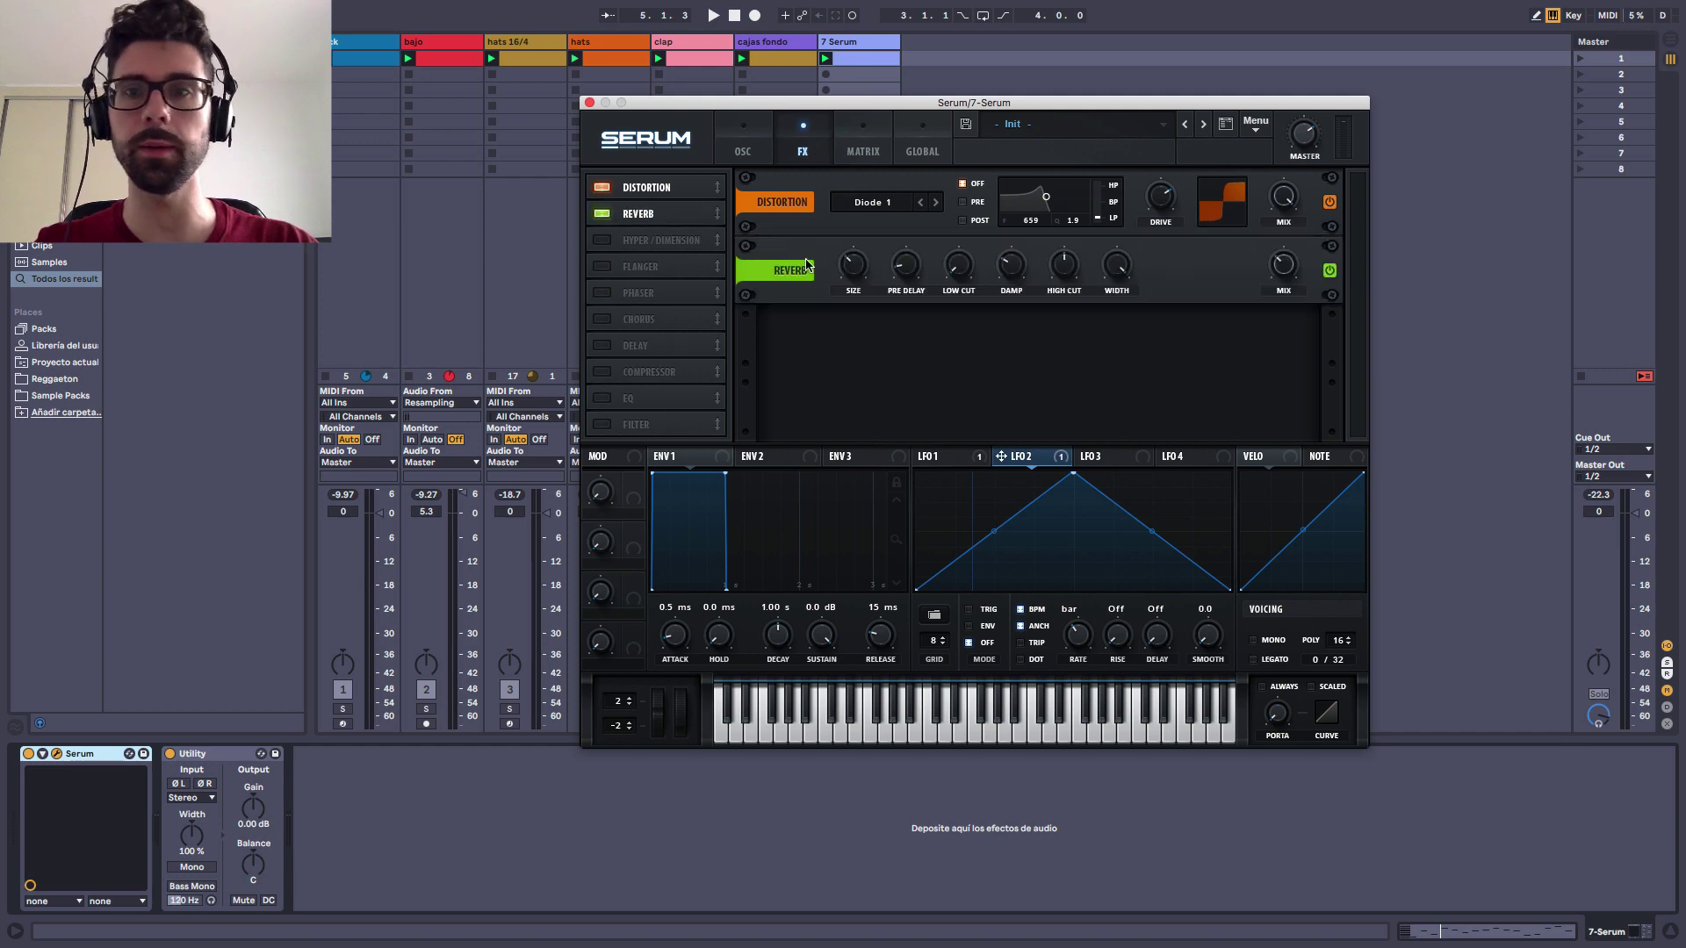
- Adjust the reverb's size and mix and set its low cut to 22% while the clip plays
key("space")
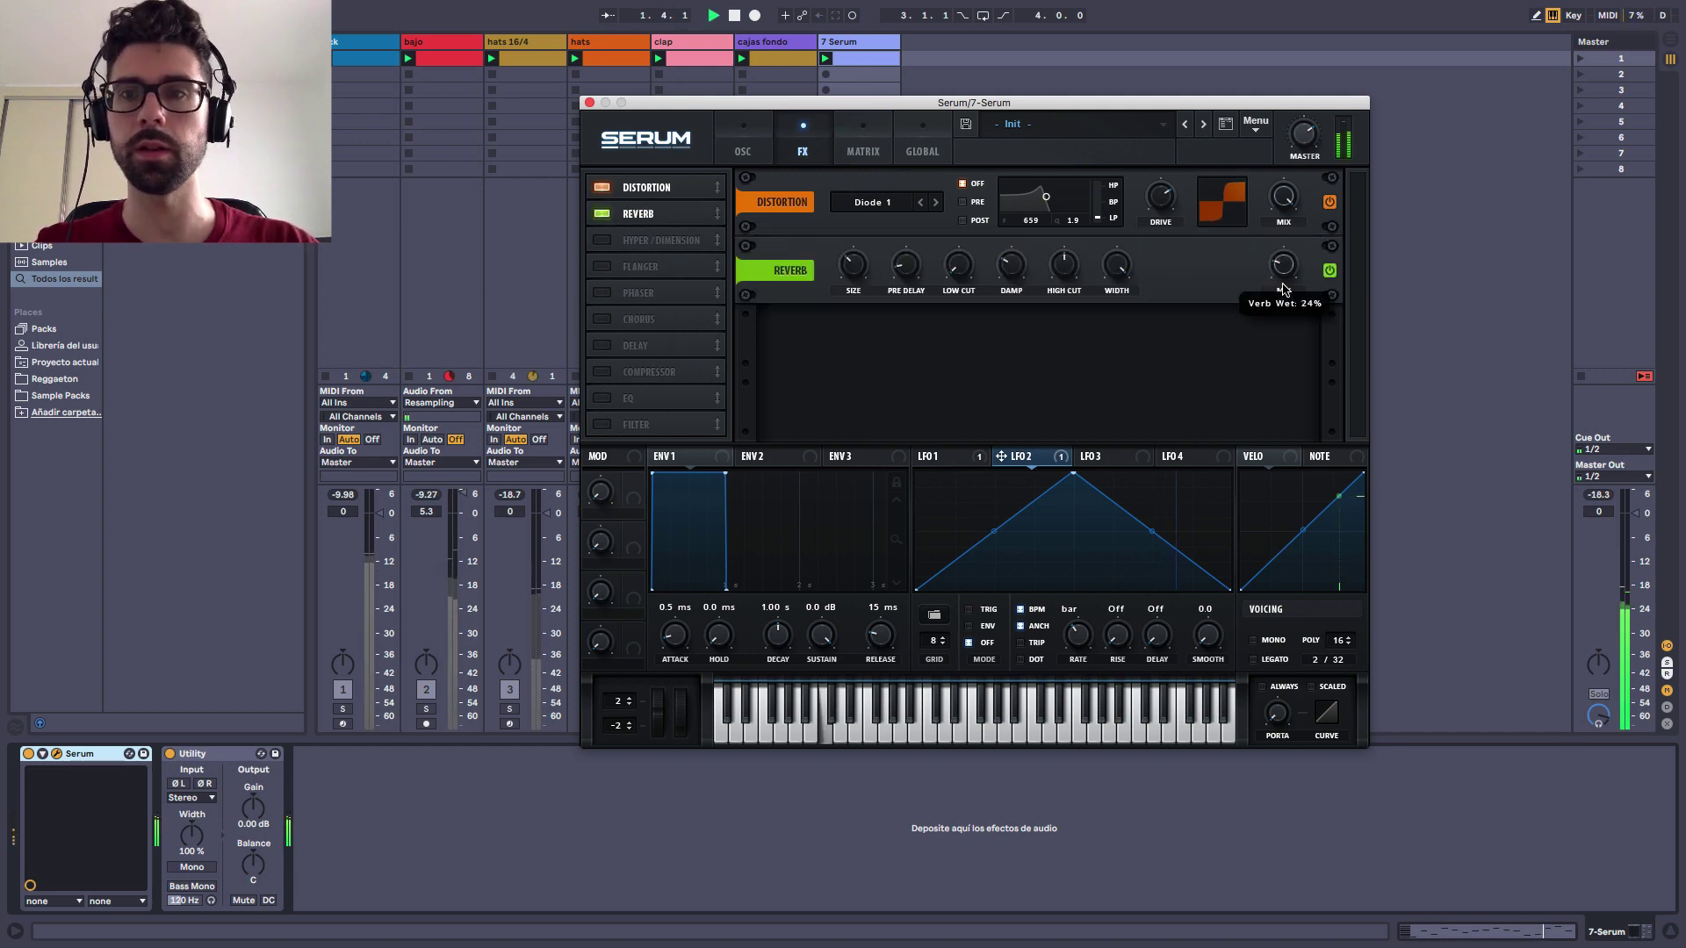
left_click_drag(852, 271, 851, 295)
left_click_drag(967, 267, 973, 225)
mouse_move(1289, 266)
left_mouse_down()
mouse_move(1290, 243)
mouse_move(1288, 278)
left_mouse_up()
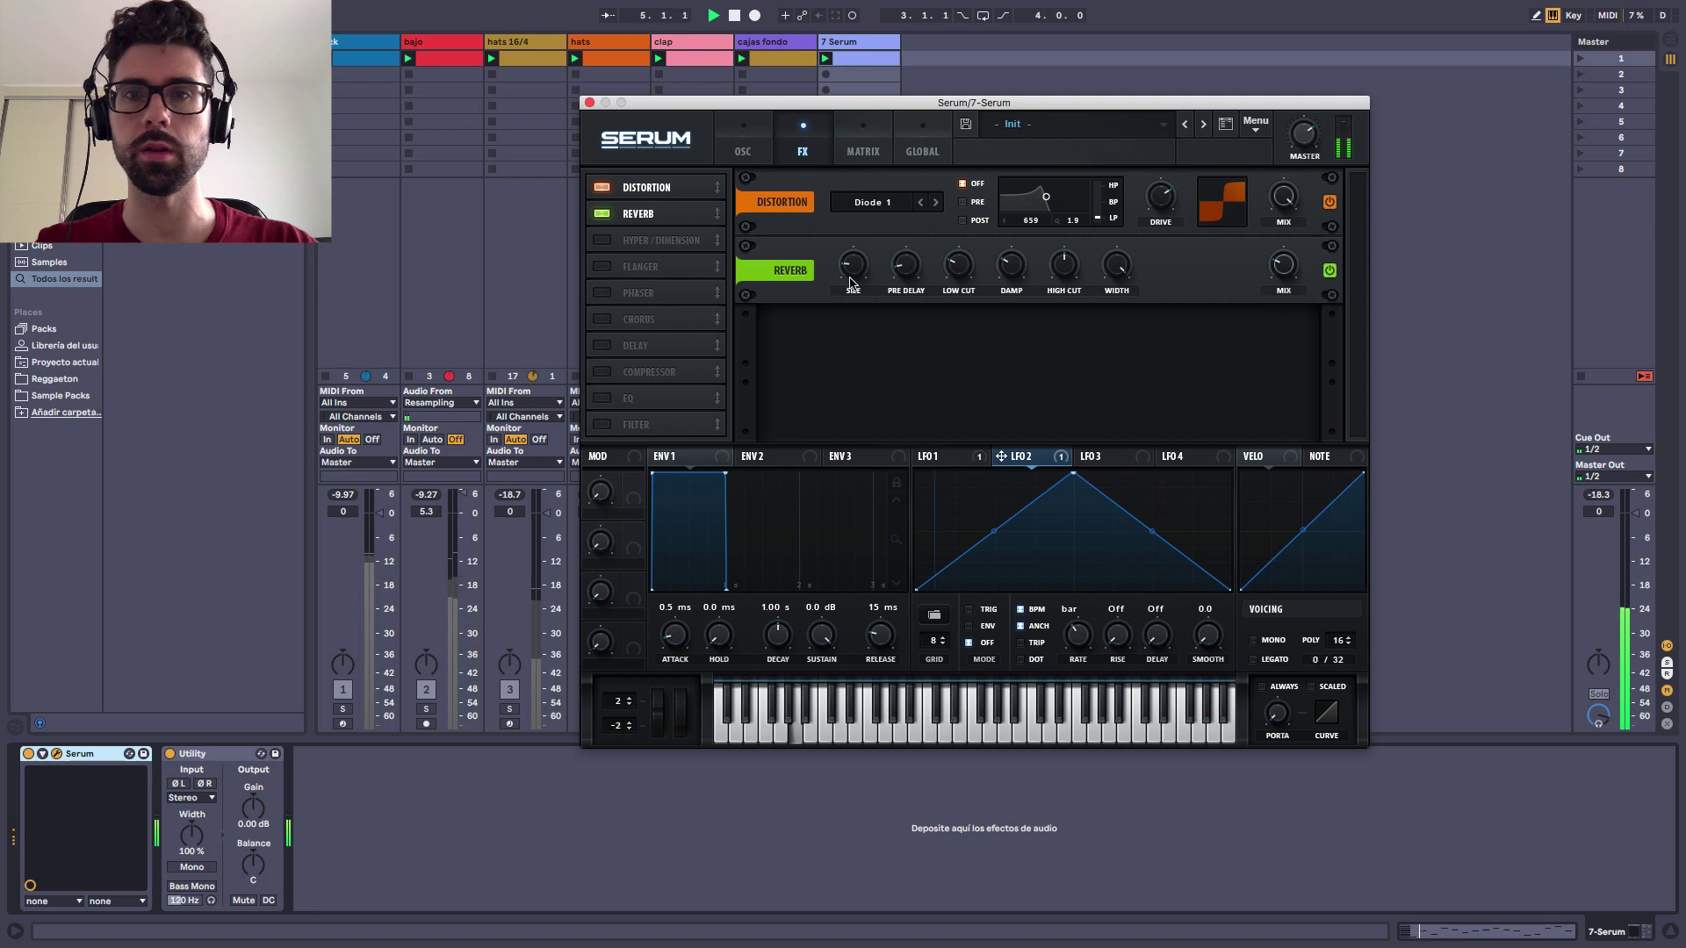
left_click_drag(858, 275, 860, 258)
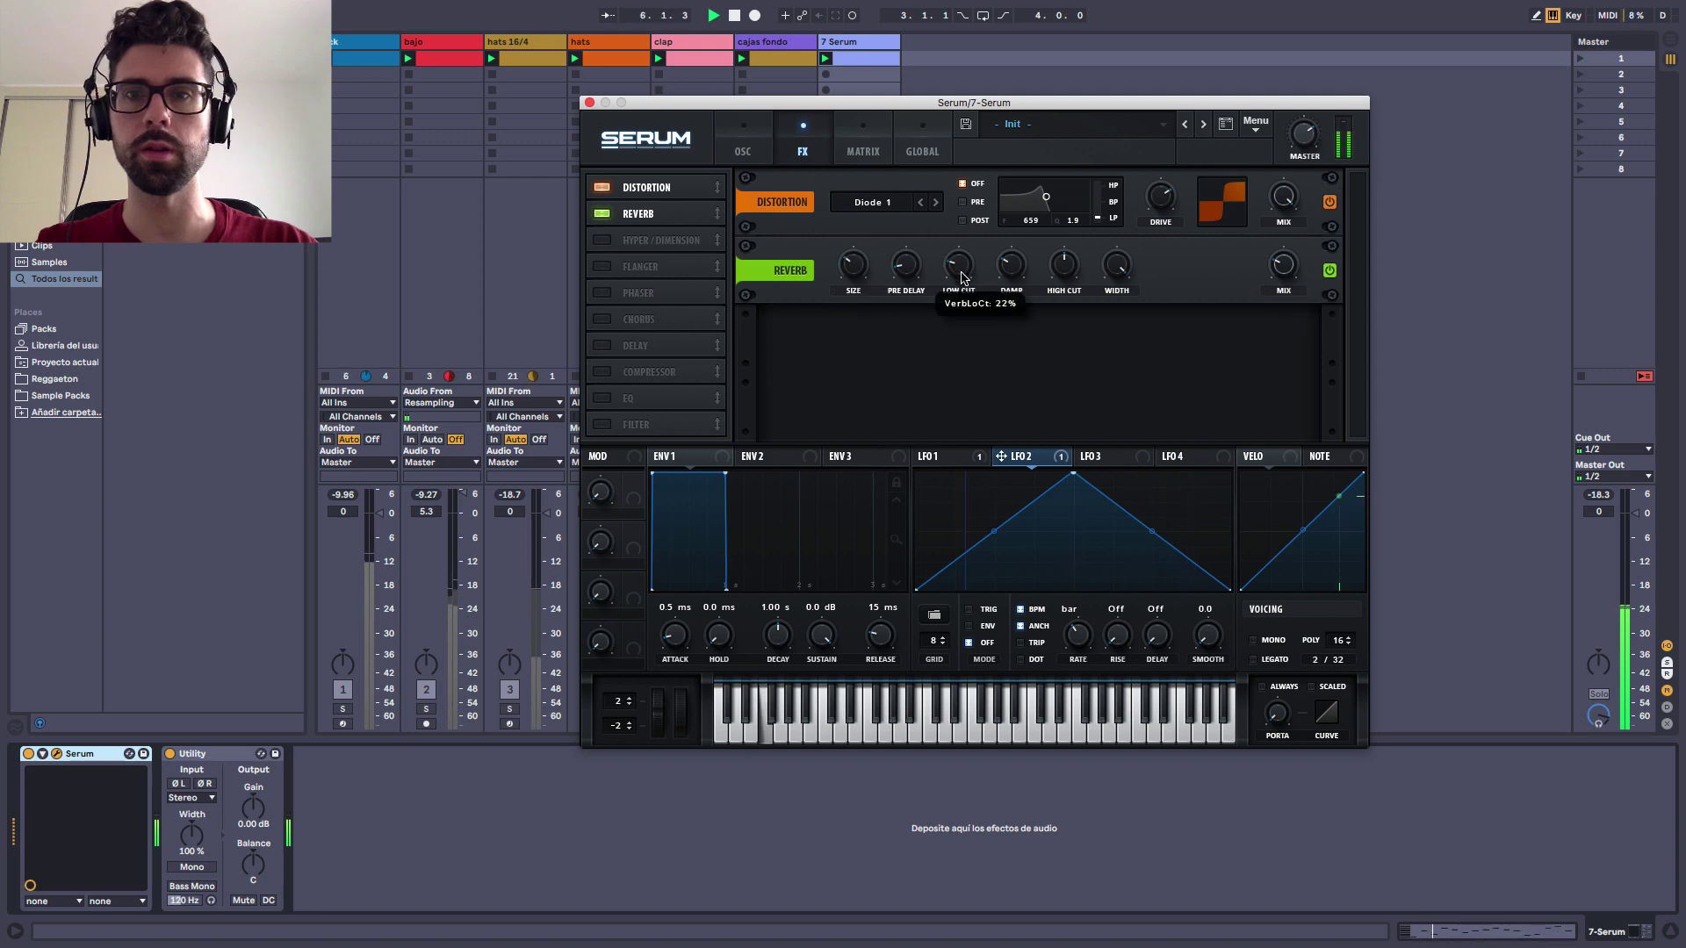
- Close Serum, play its track with the full mix, lower the track's volume to -15.8 dB and solo it again
left_click(743, 142)
left_click(589, 103)
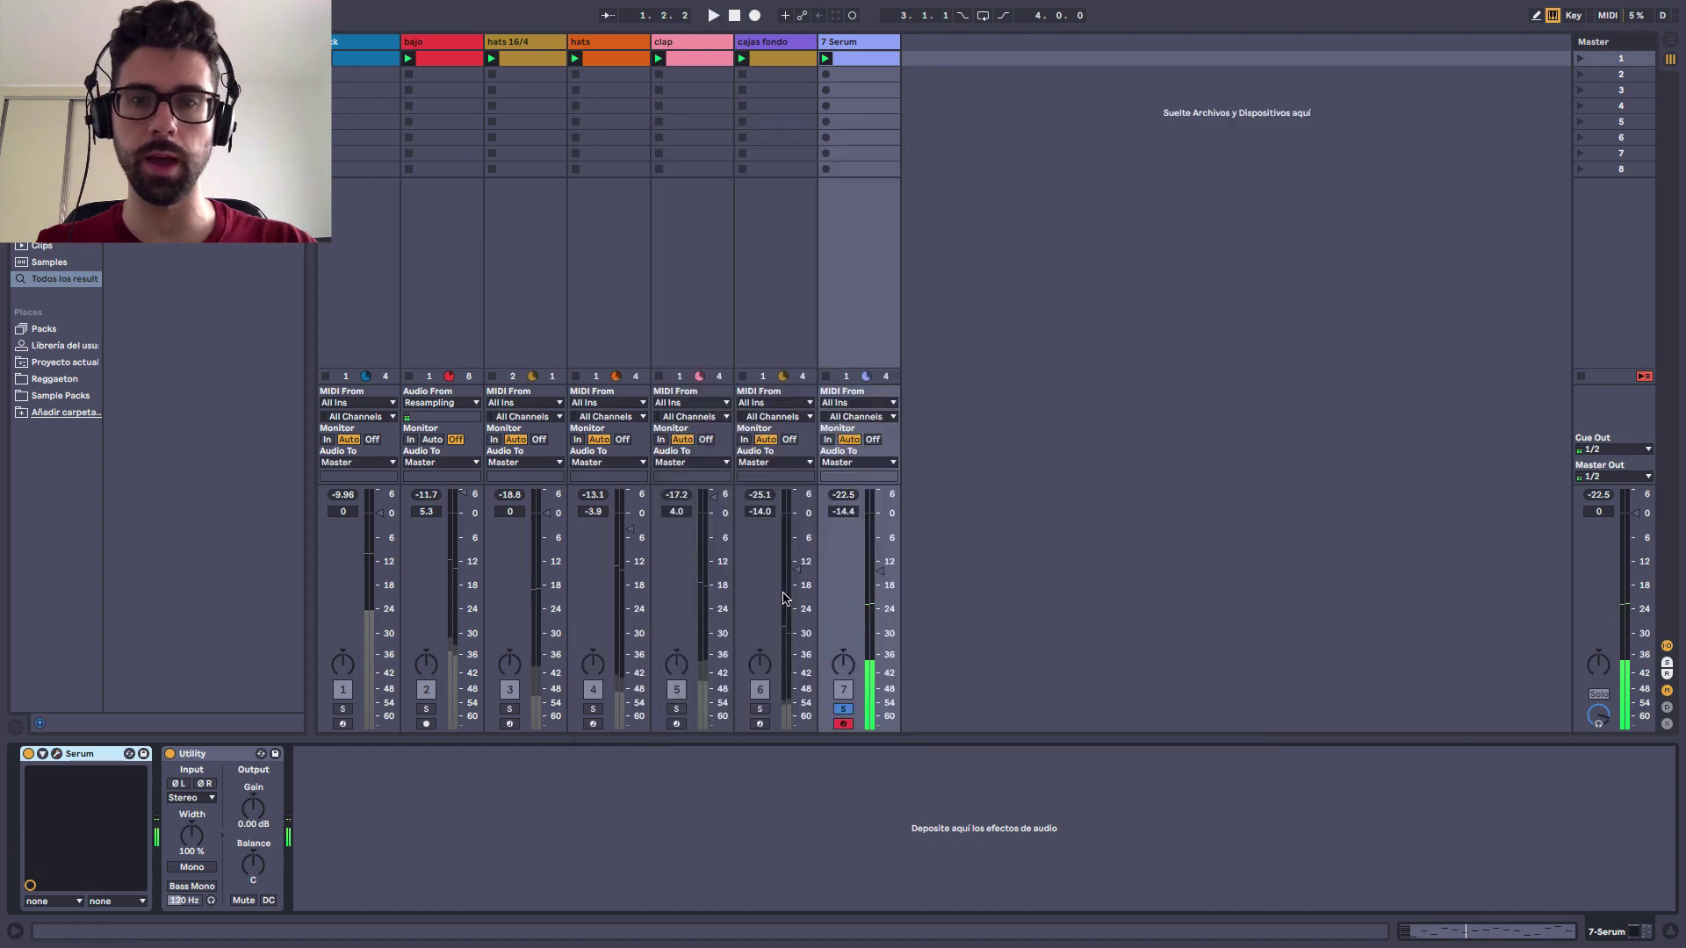
key("space")
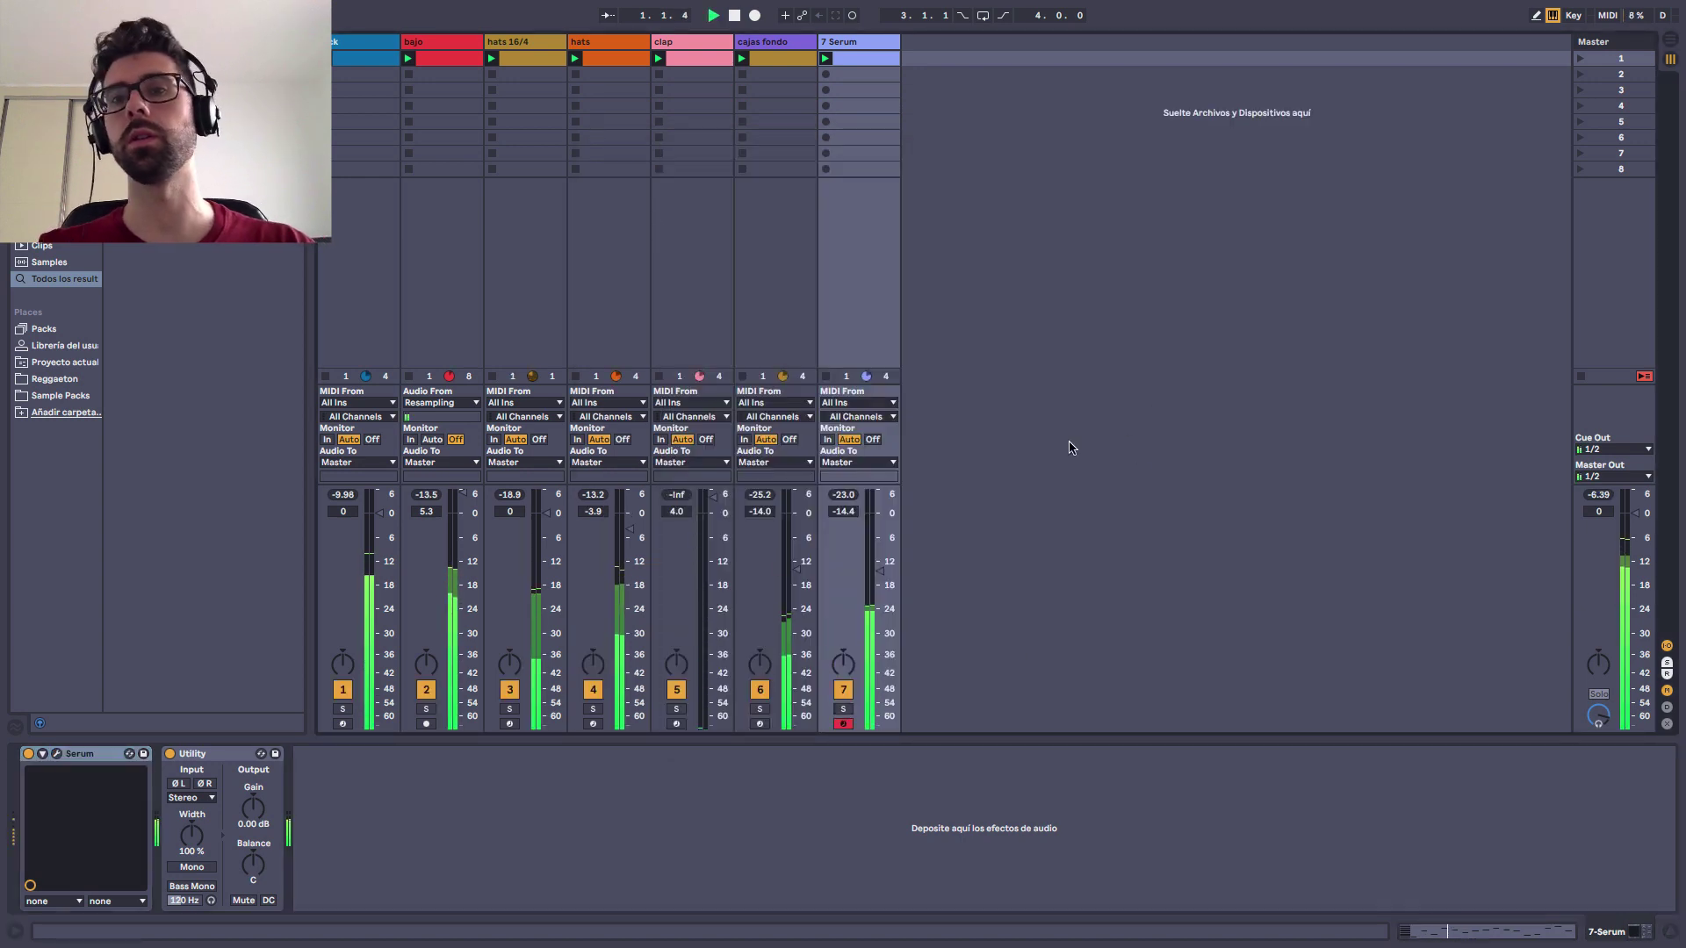
left_click_drag(879, 571, 871, 568)
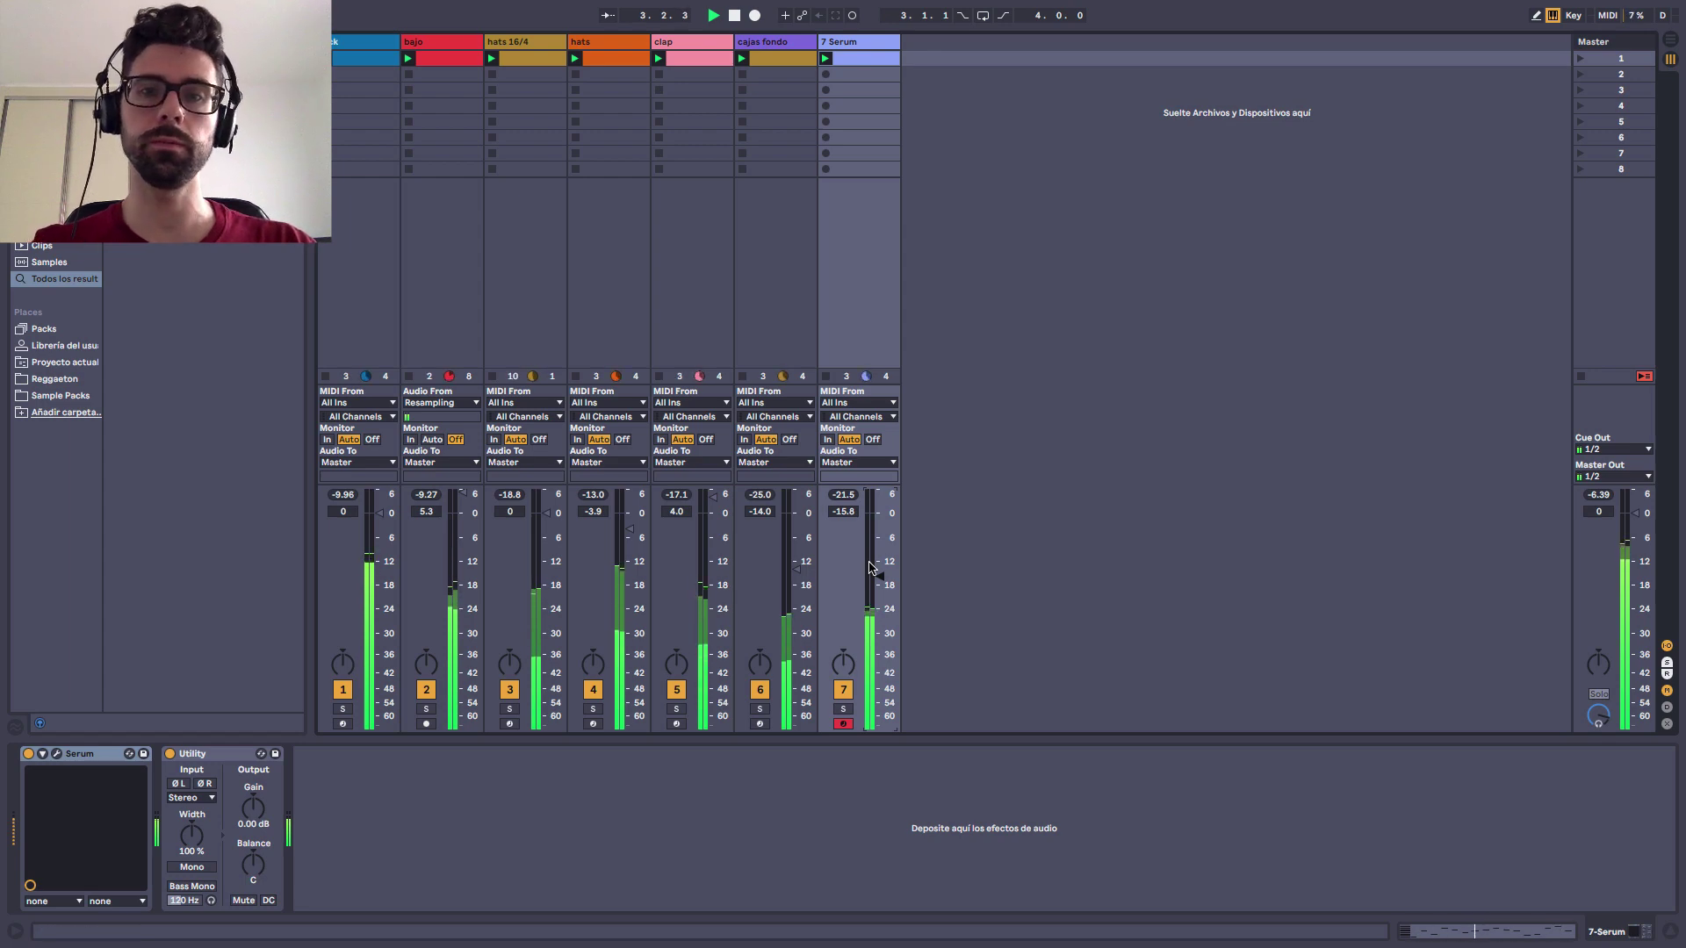
left_click(843, 709)
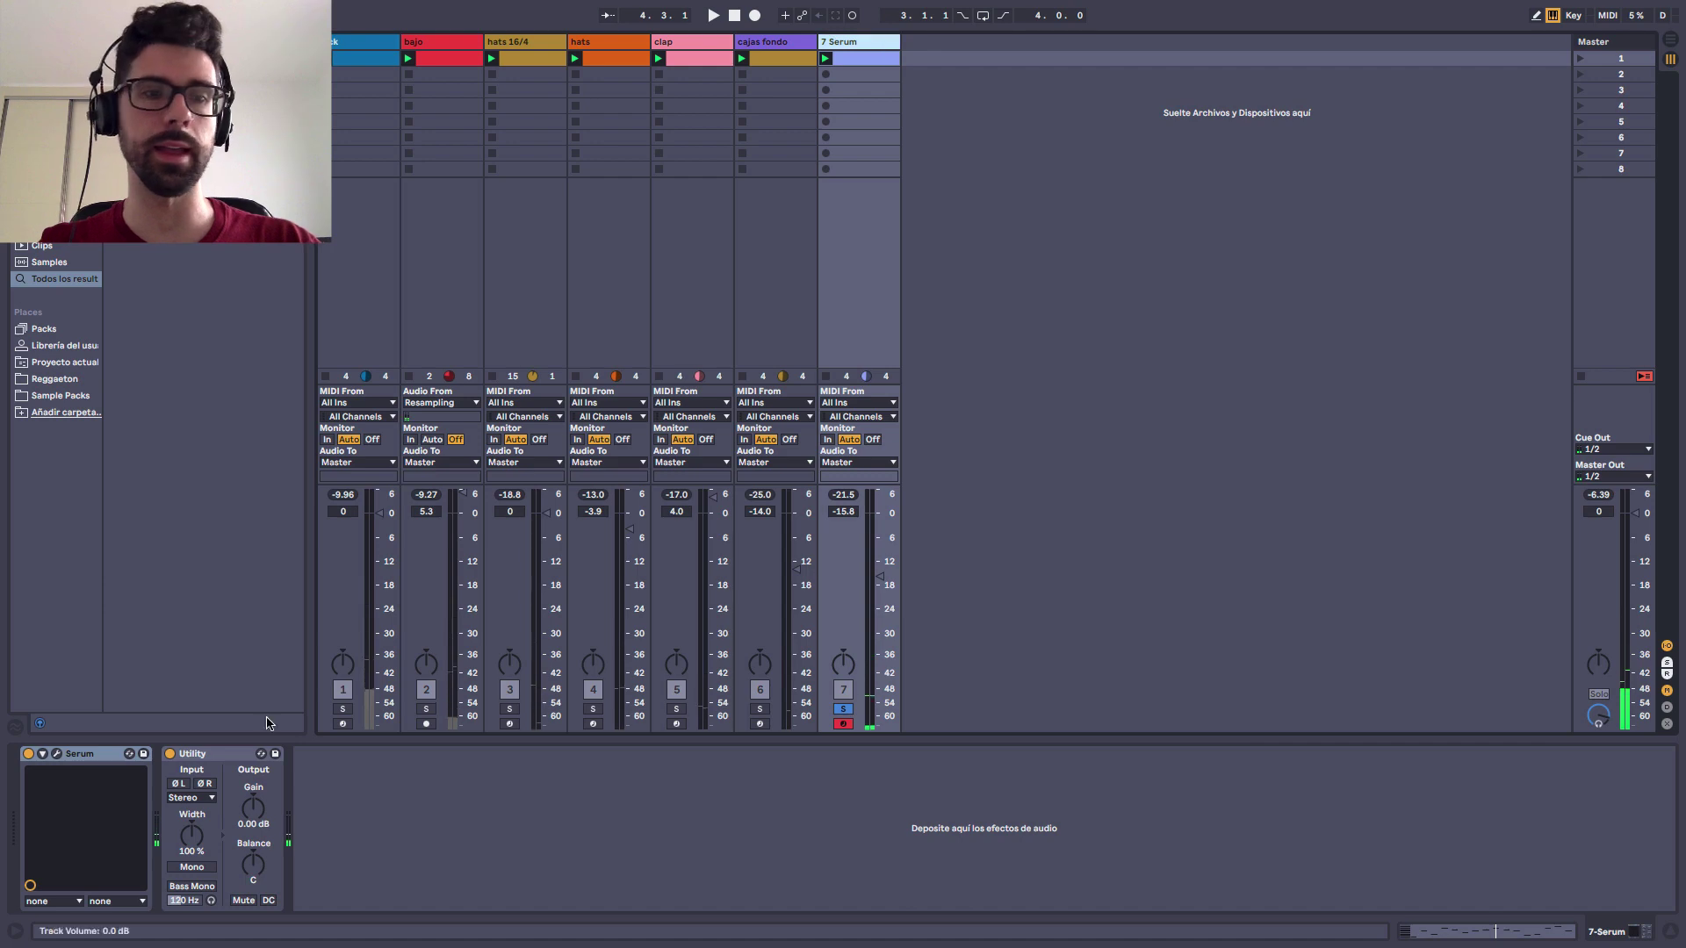
- Reopen Serum, switch oscillator A to the Basic_Cjw wavetable and listen to the soloed clip
left_click(57, 755)
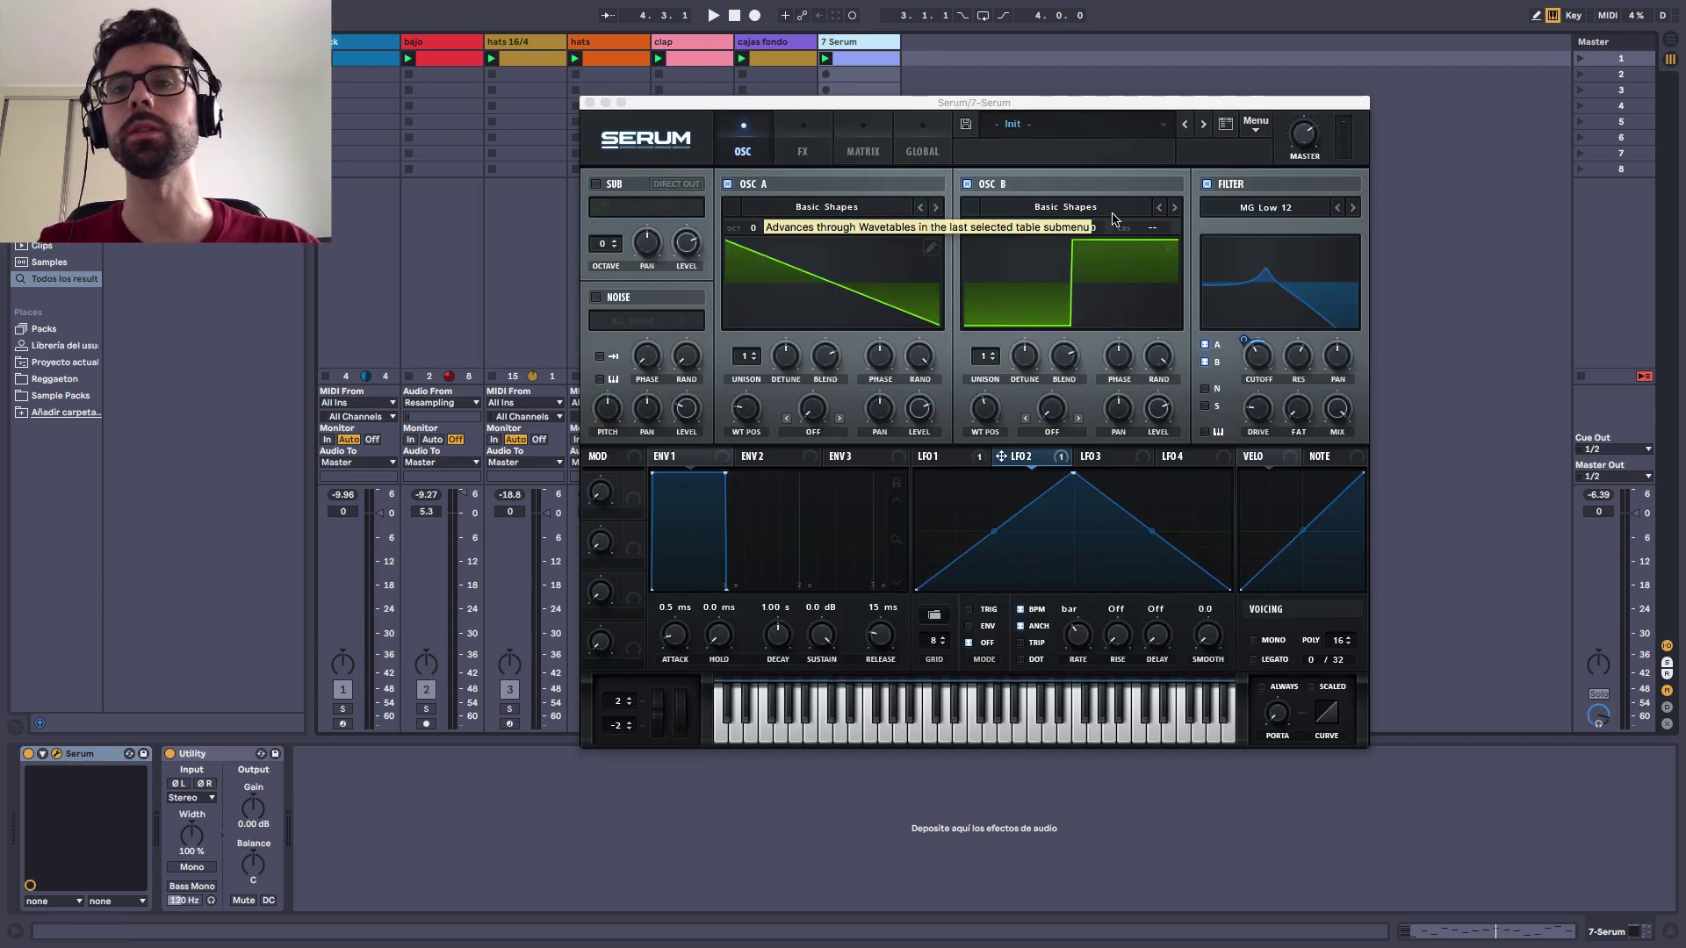
left_click(936, 207)
key("space")
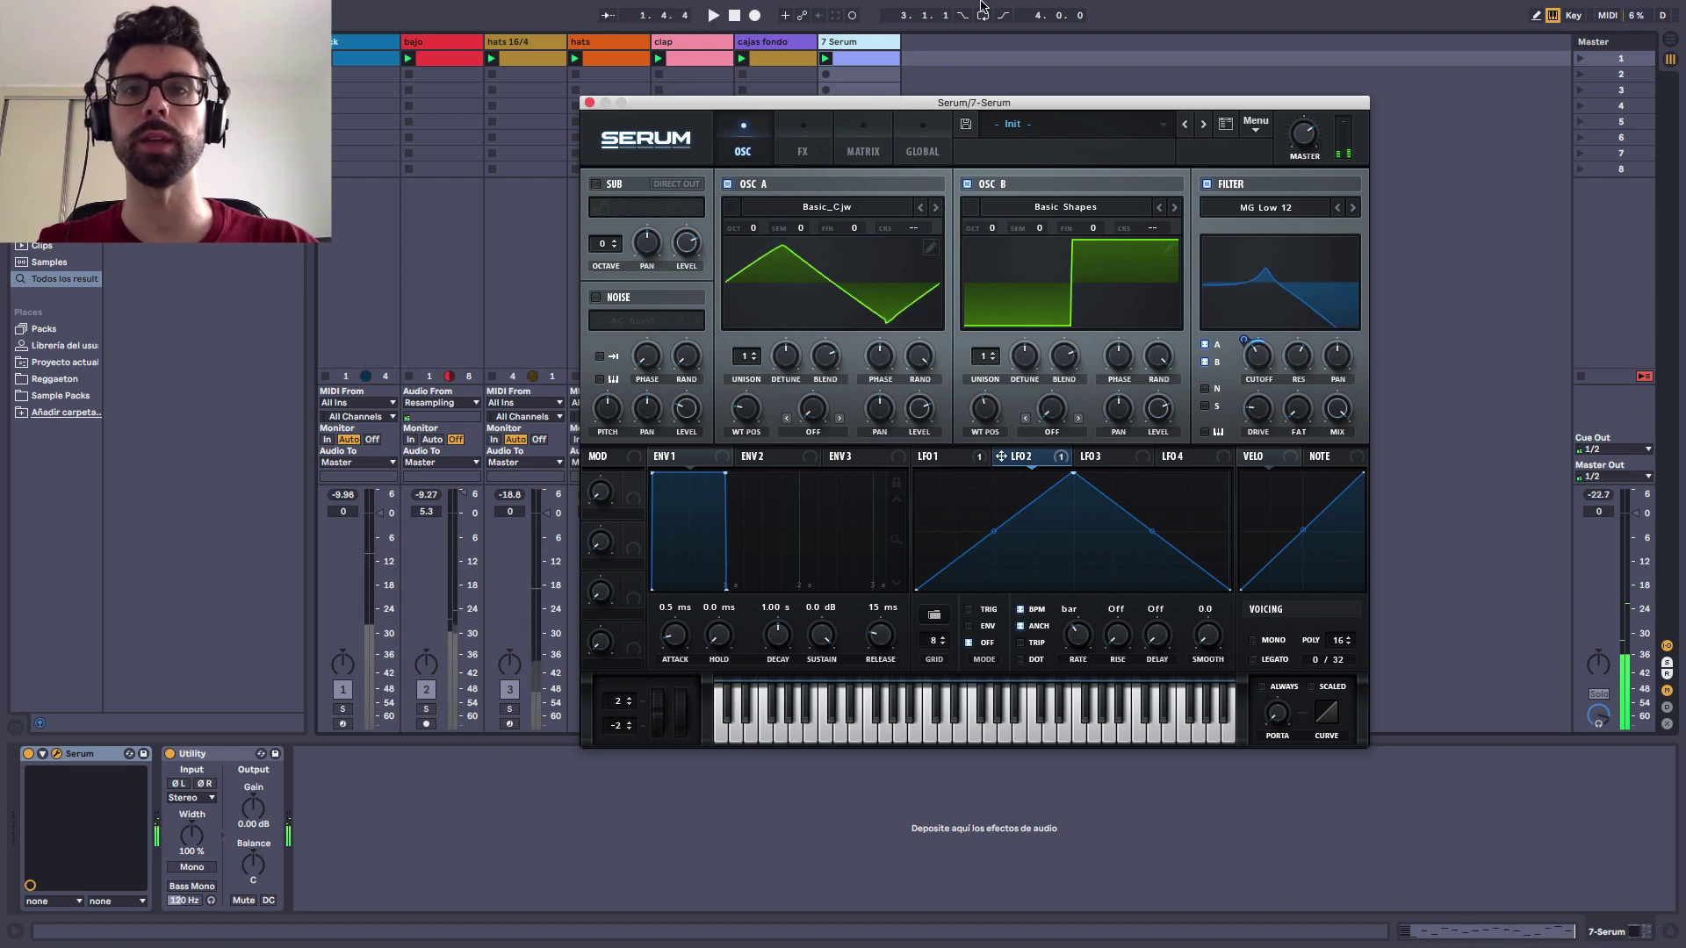
- Unsolo the Serum track, play the full mix with LFO 1 displayed and set the filter cutoff to about 256 Hz
left_click_drag(954, 99, 854, 303)
left_click(838, 711)
key("space")
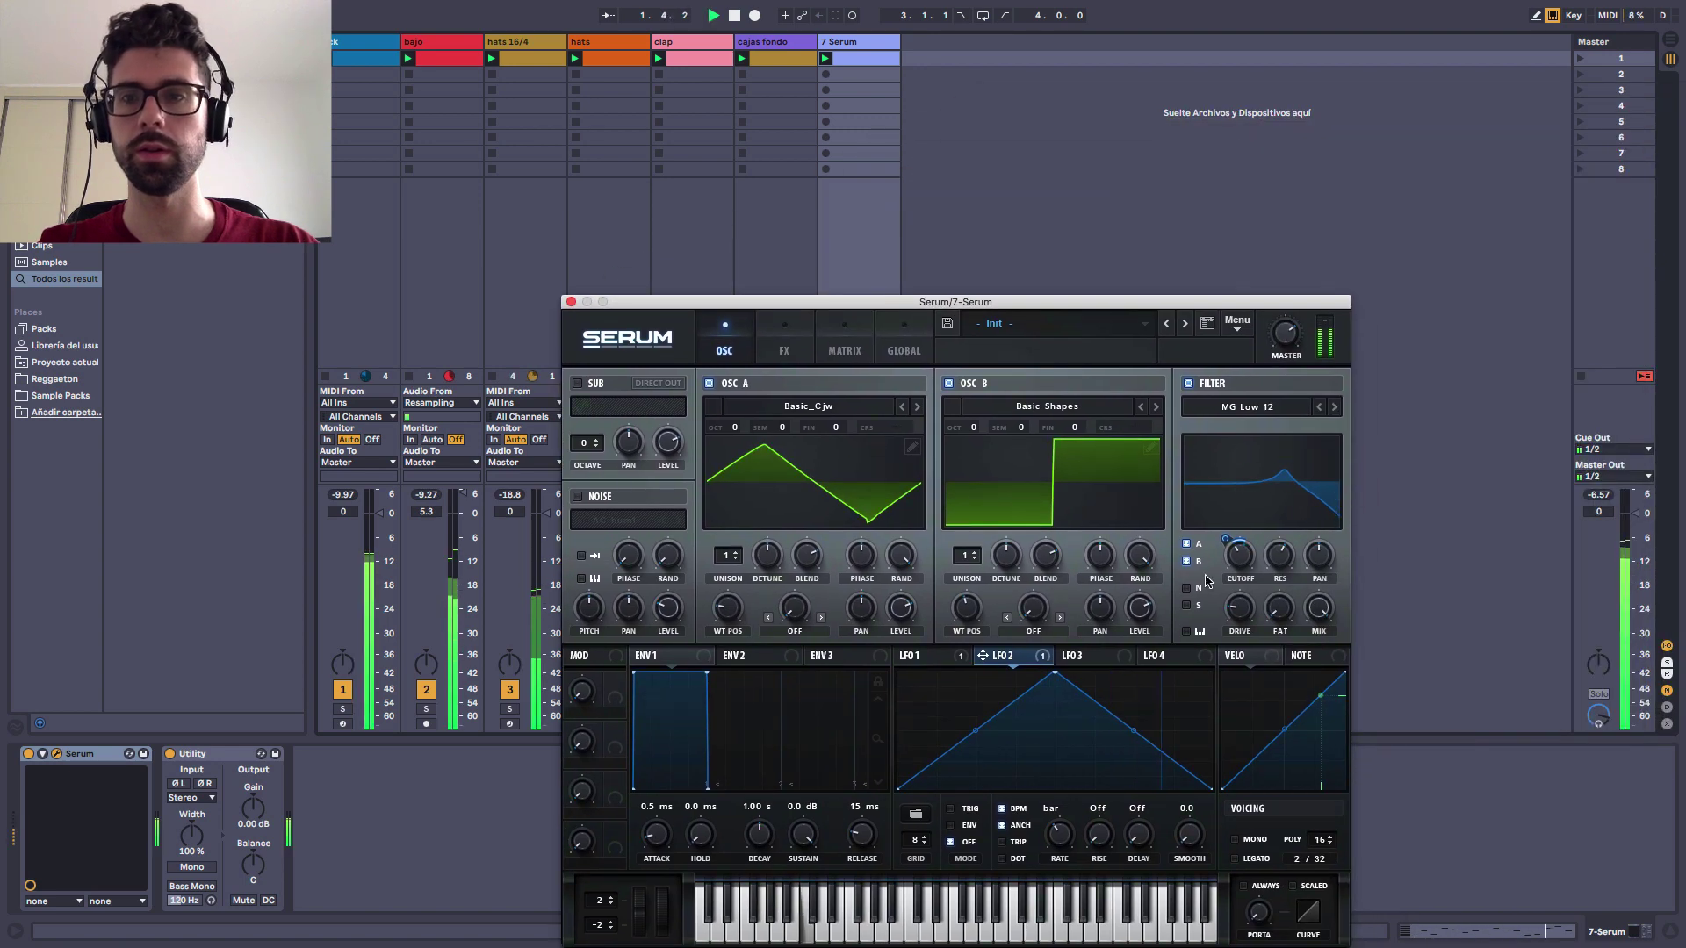
left_click(909, 655)
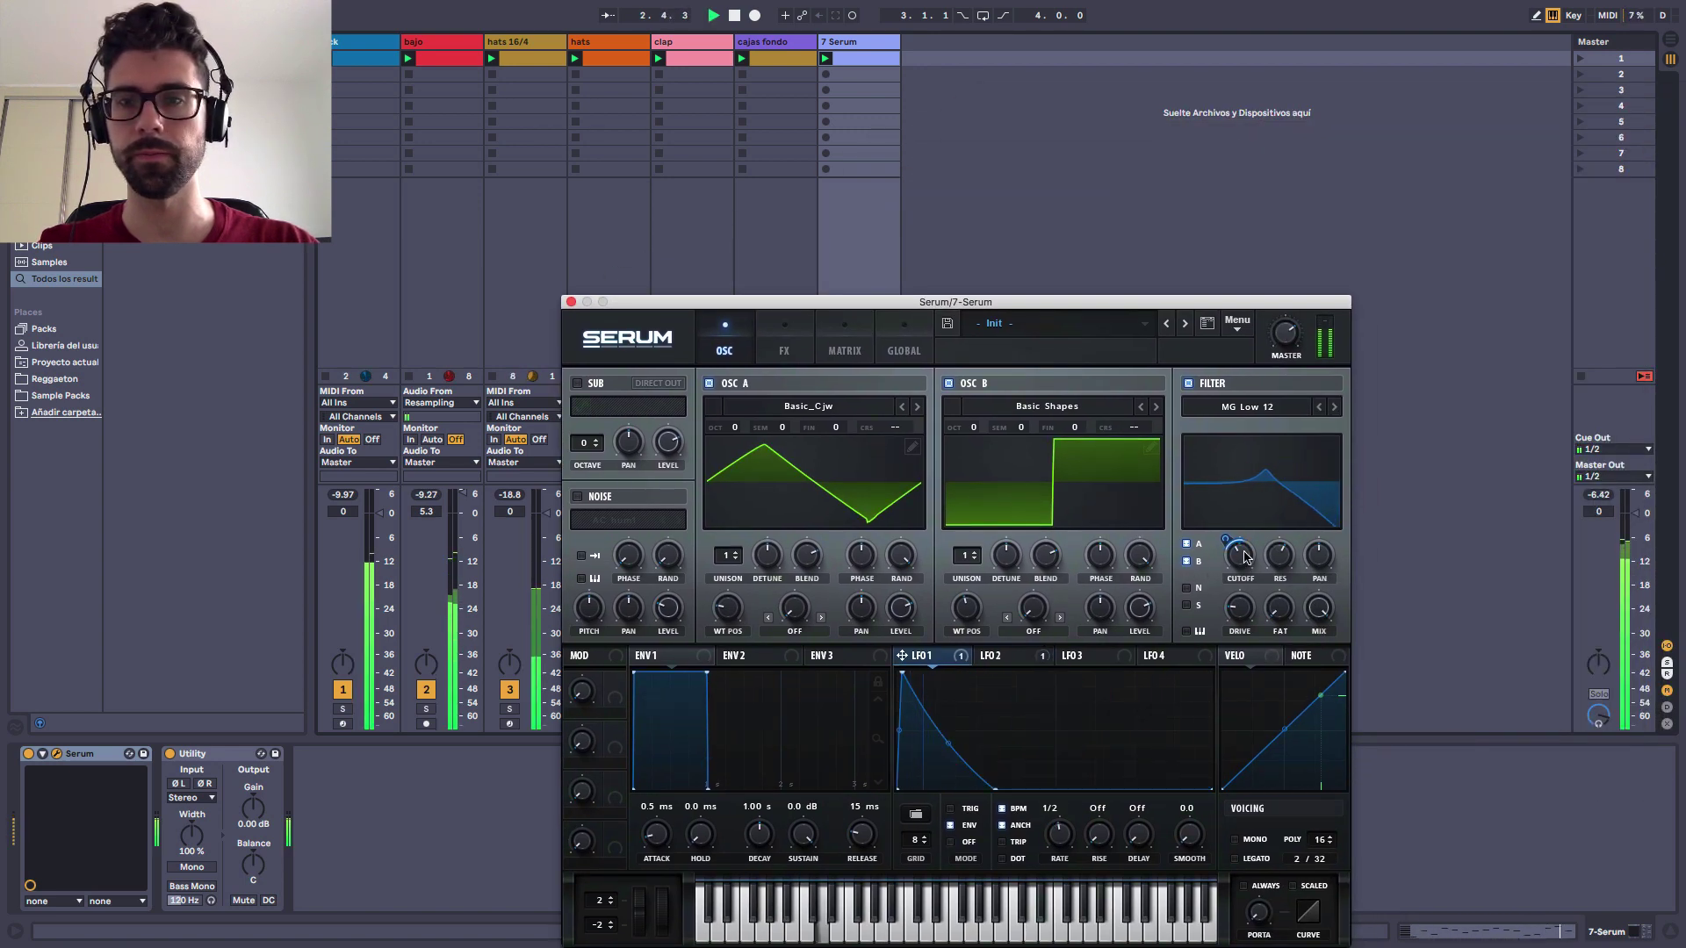
mouse_move(1249, 547)
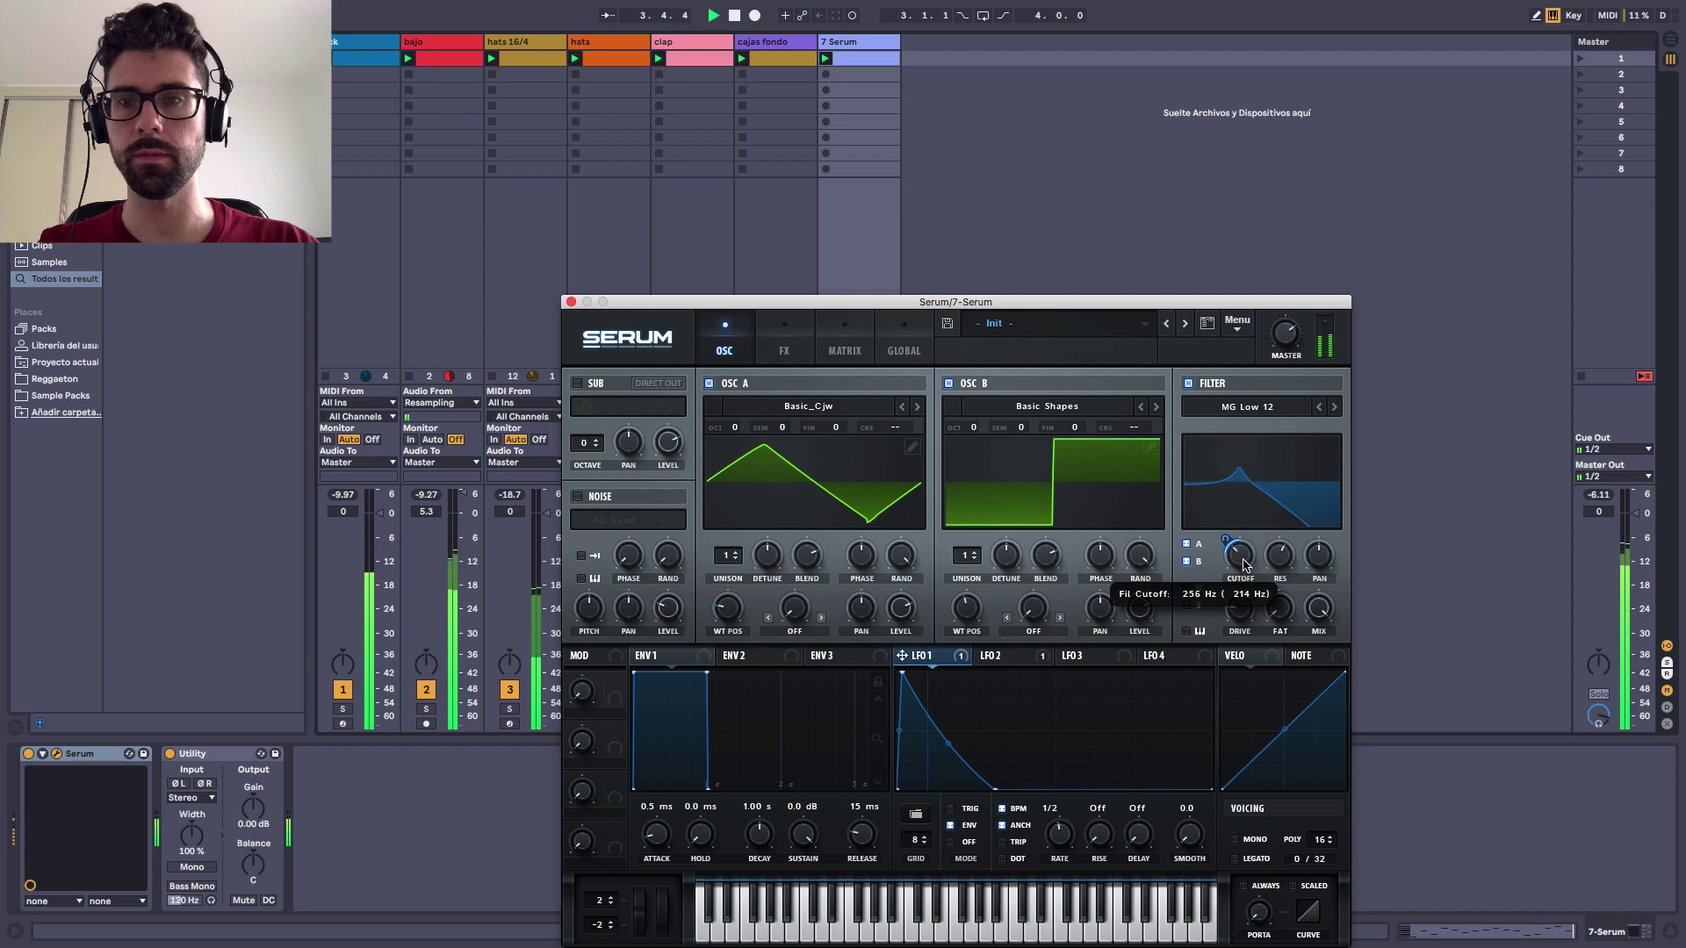
- Step backward through oscillator B's wavetables during playback until Squelchy FM 1 [SL] is loaded
left_click(1156, 409)
left_click(1141, 409)
left_click(1141, 409)
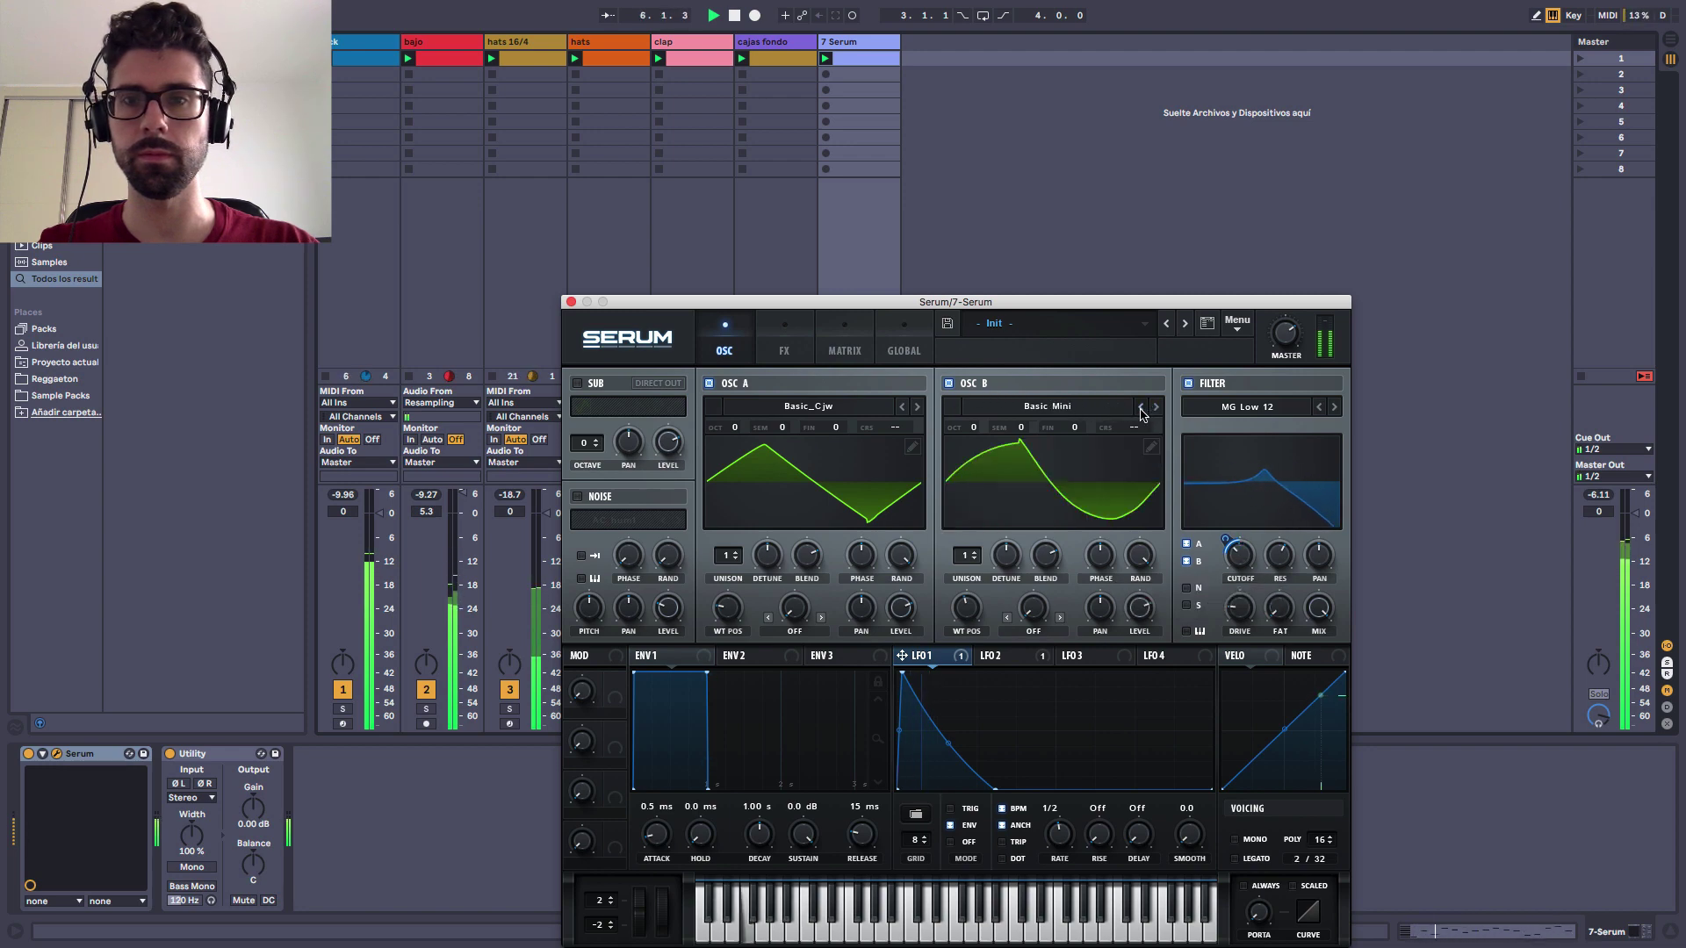
left_click(1141, 409)
left_click(1142, 409)
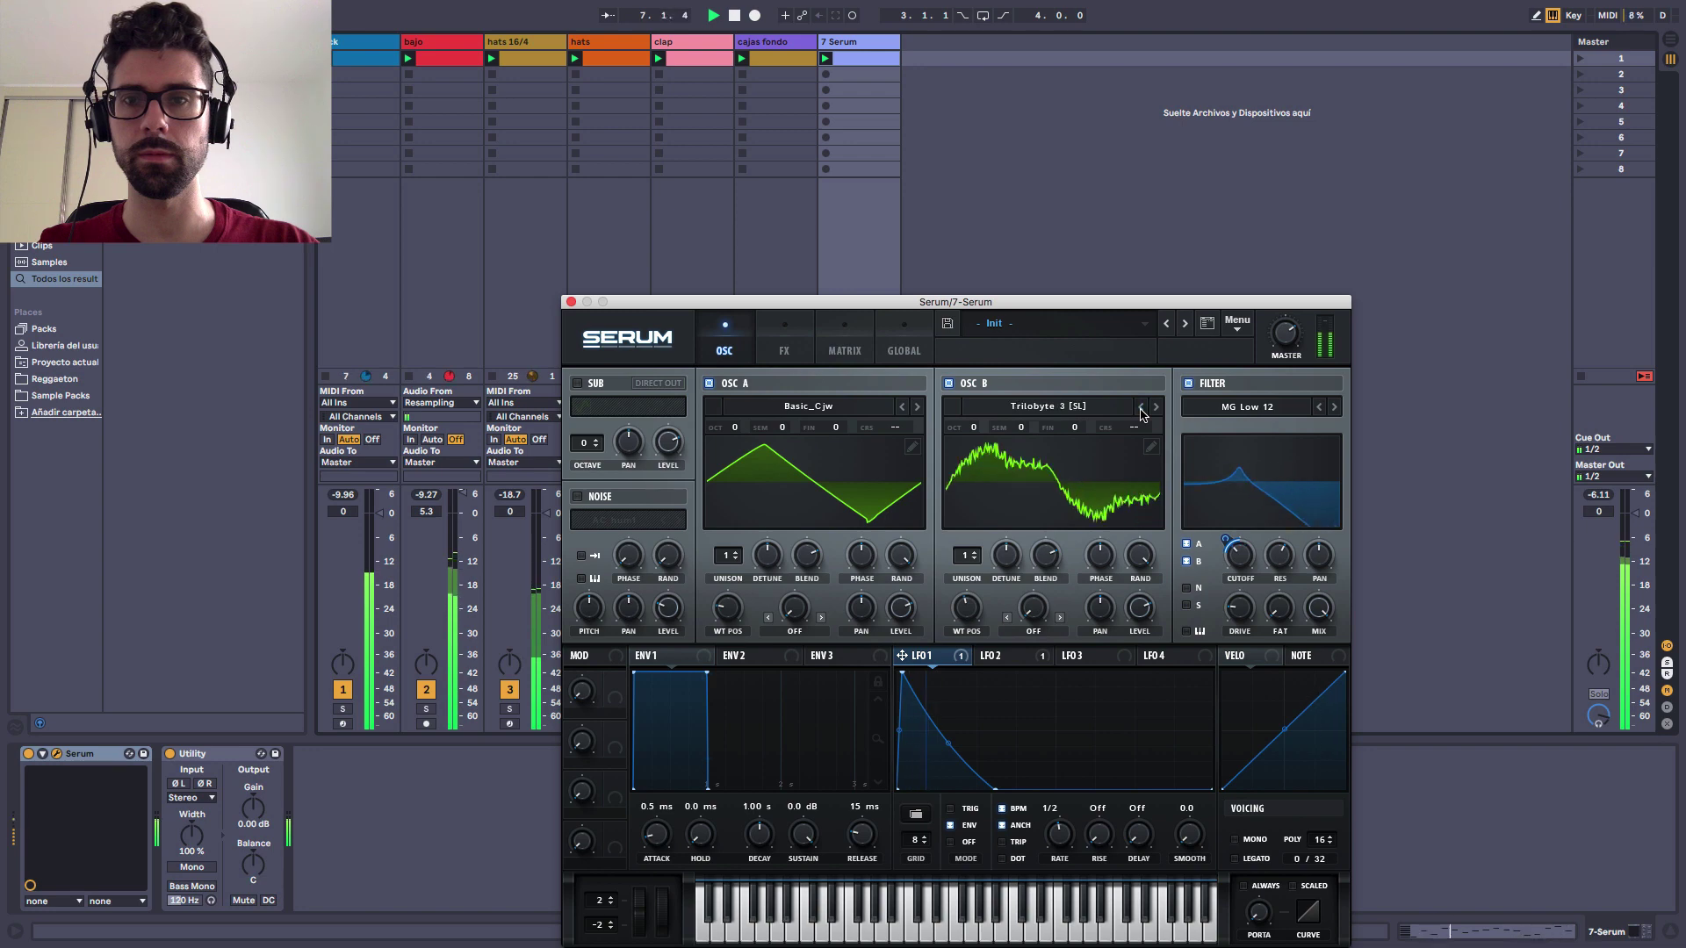
left_click(1142, 409)
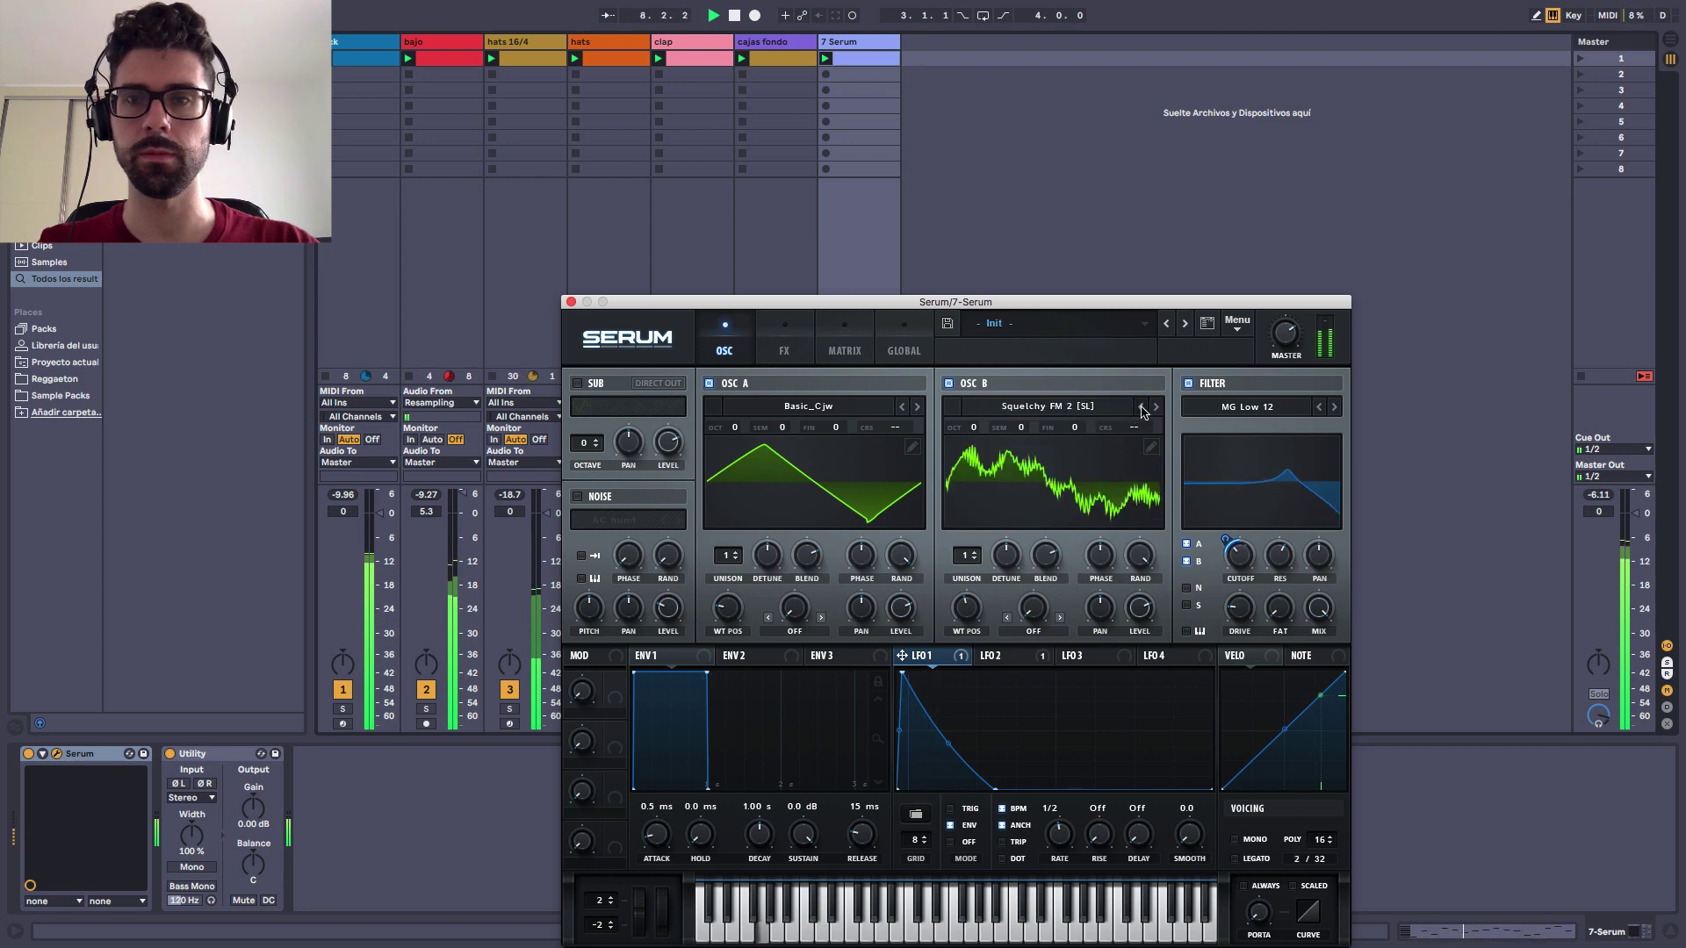
left_click(1141, 409)
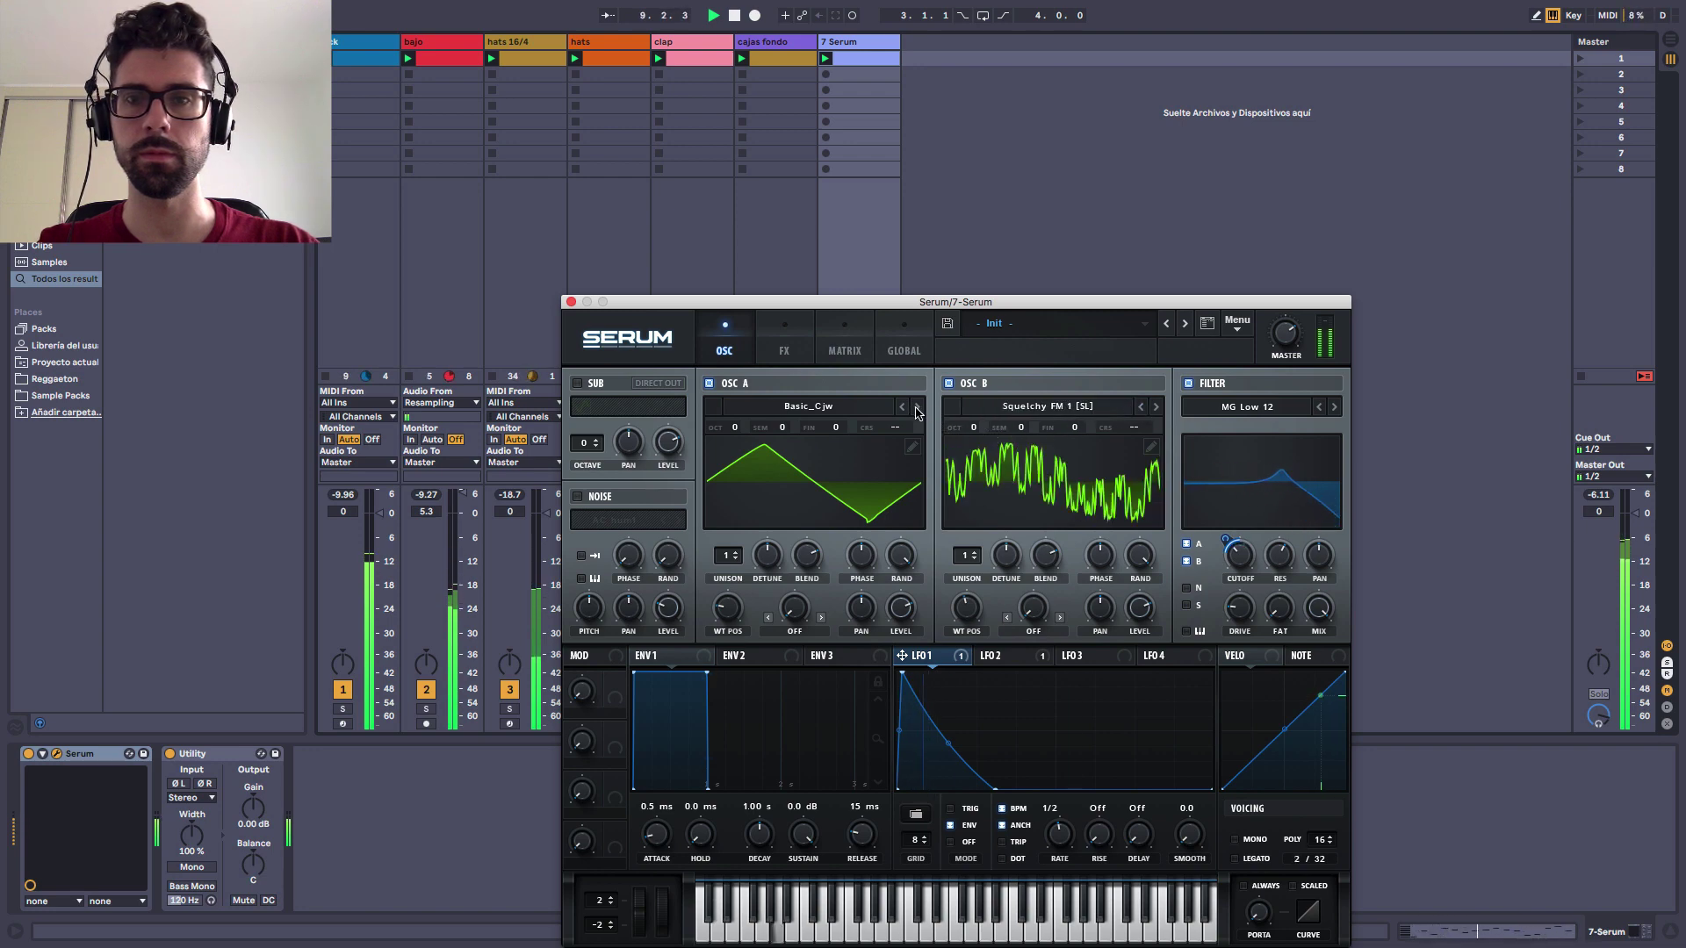
- Raise the filter cutoff to about 413 Hz, switch oscillator A to the BS2 - Subby Saw wavetable and stop playback
left_click_drag(1240, 555, 1242, 545)
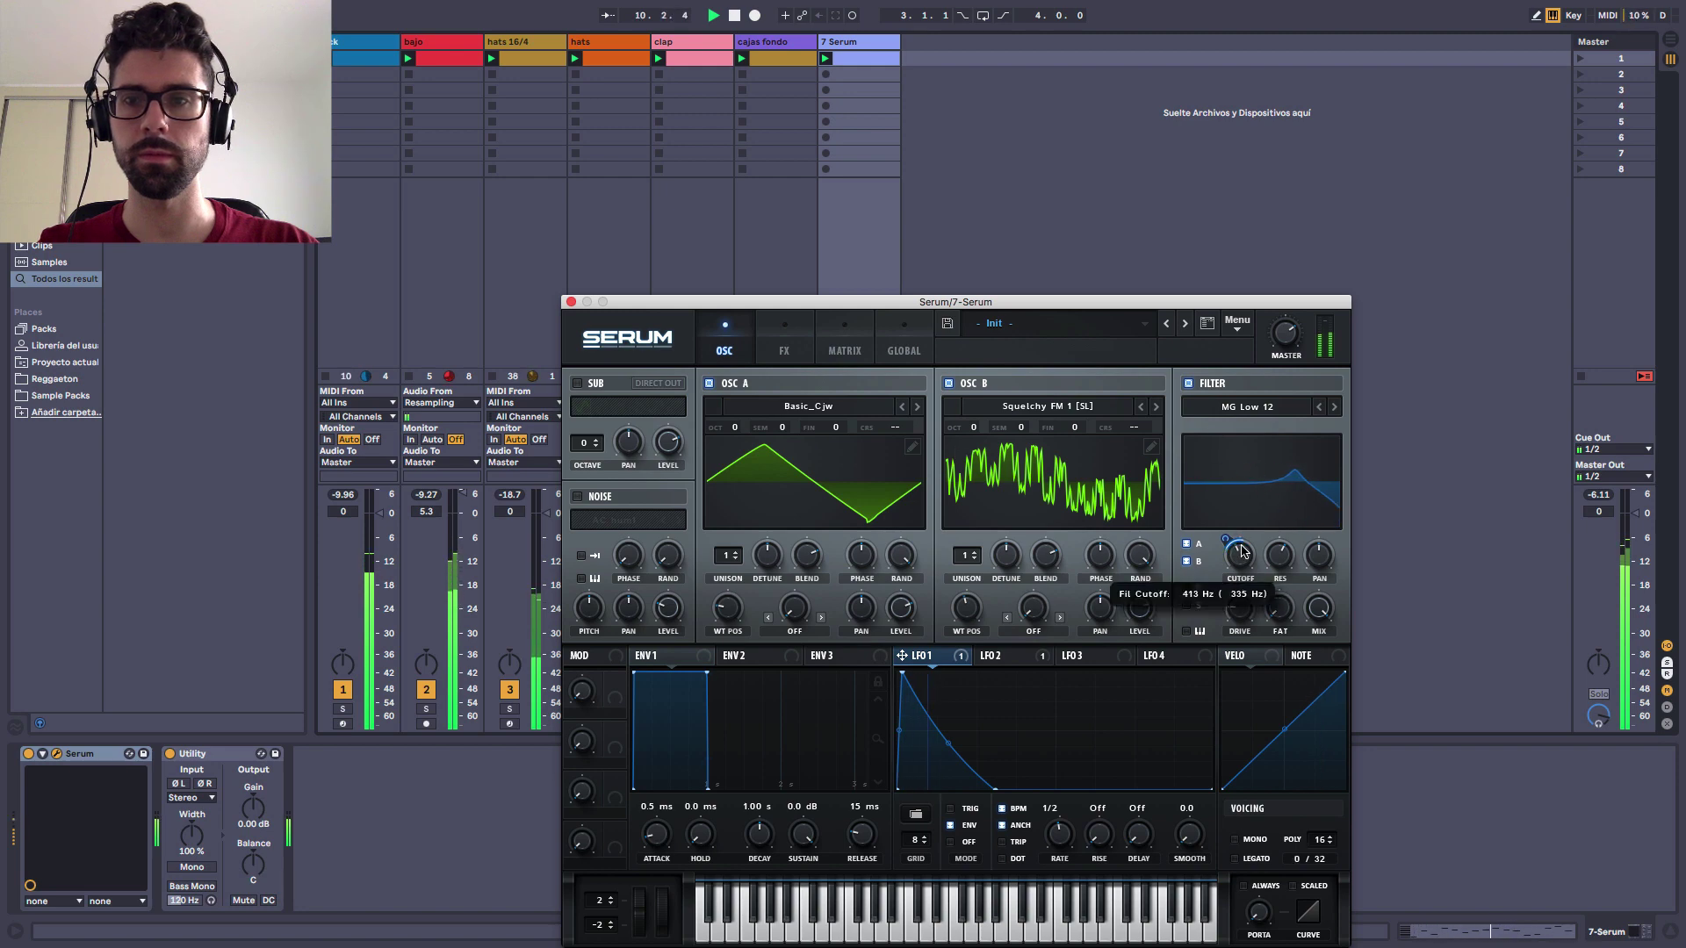
left_click(918, 411)
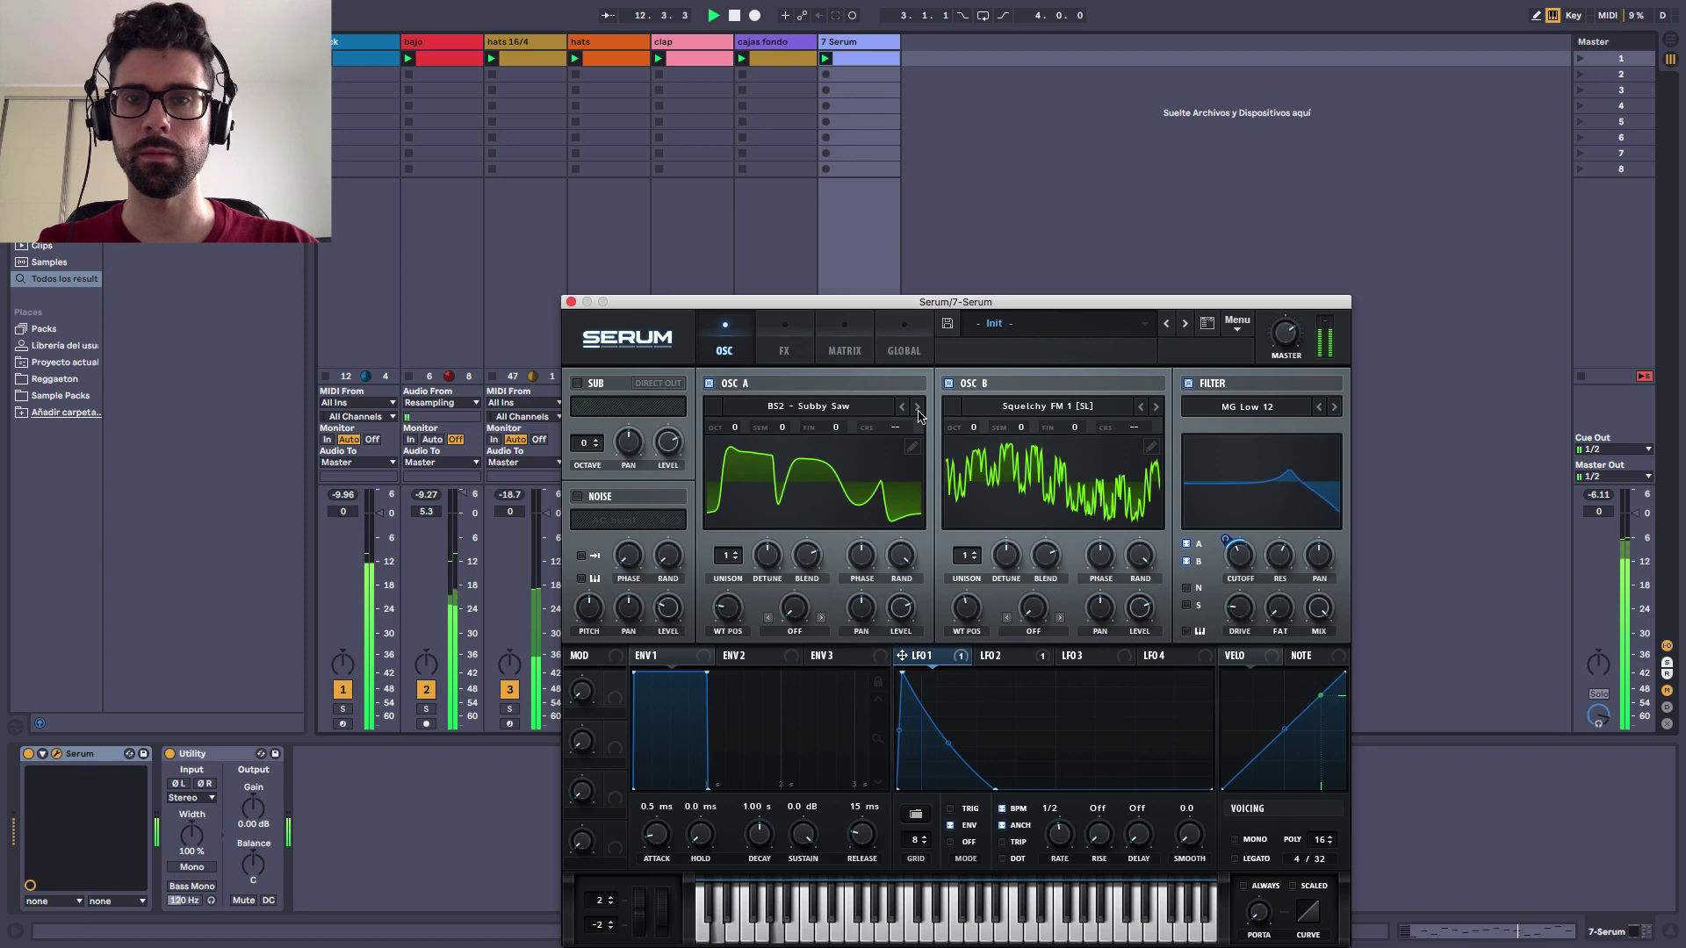
left_click(917, 408)
left_click(901, 409)
key("space")
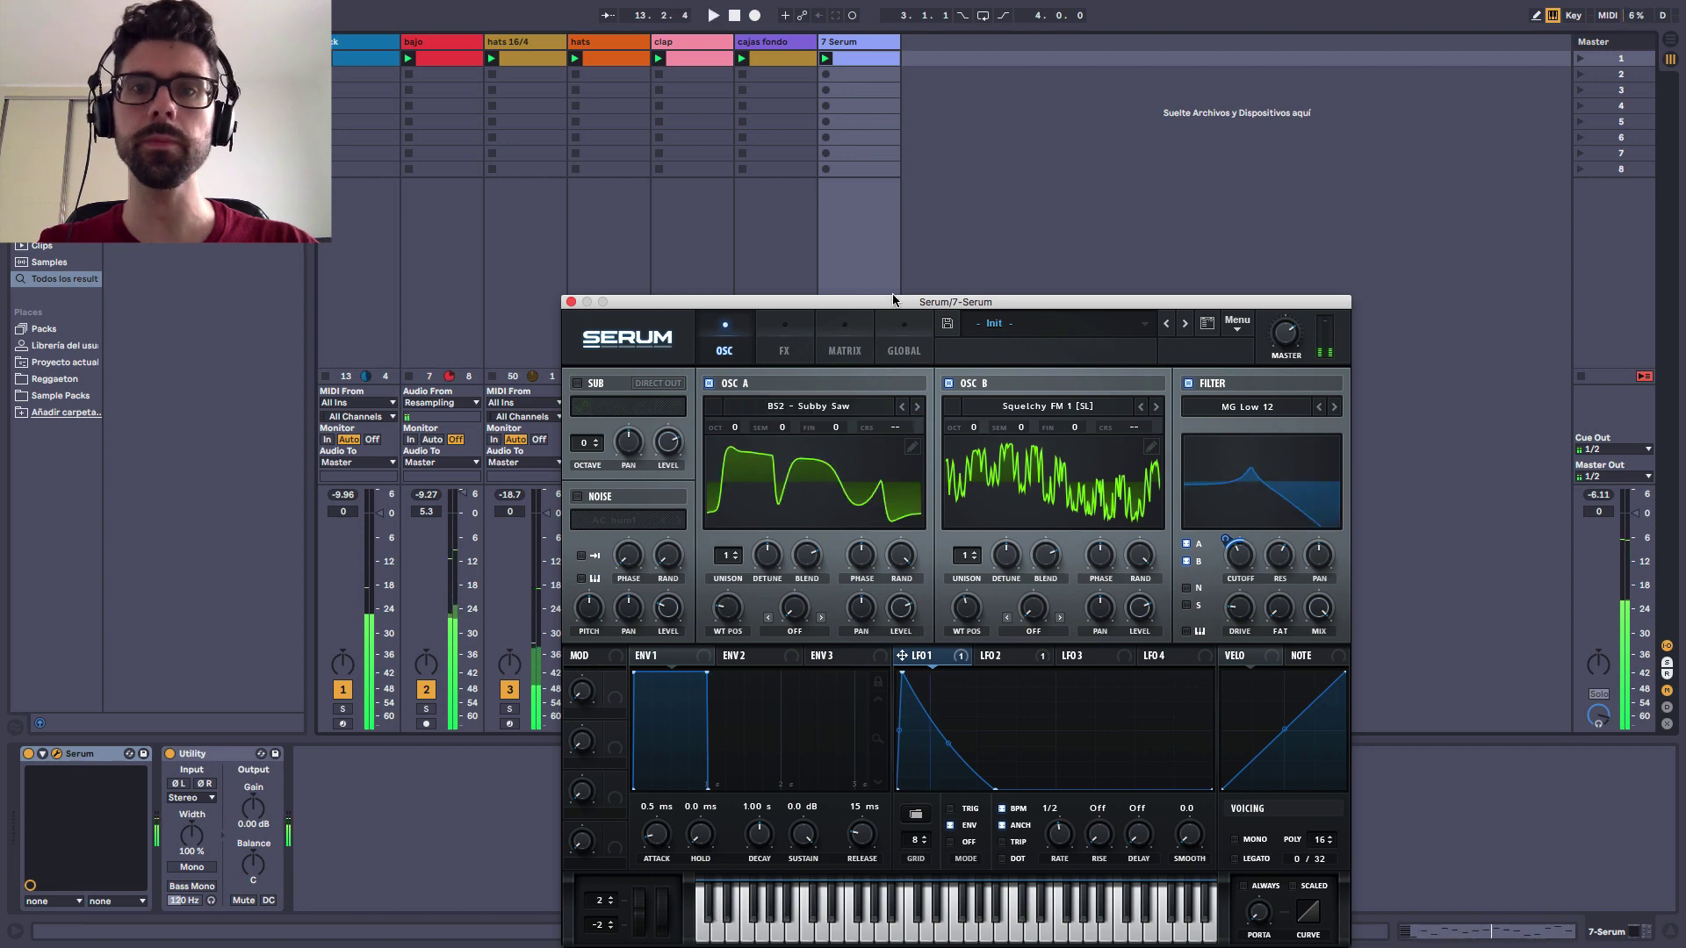
- Move the Serum window higher on the screen and raise the octave of oscillators A and B to +1
left_click_drag(896, 301, 852, 180)
key("space")
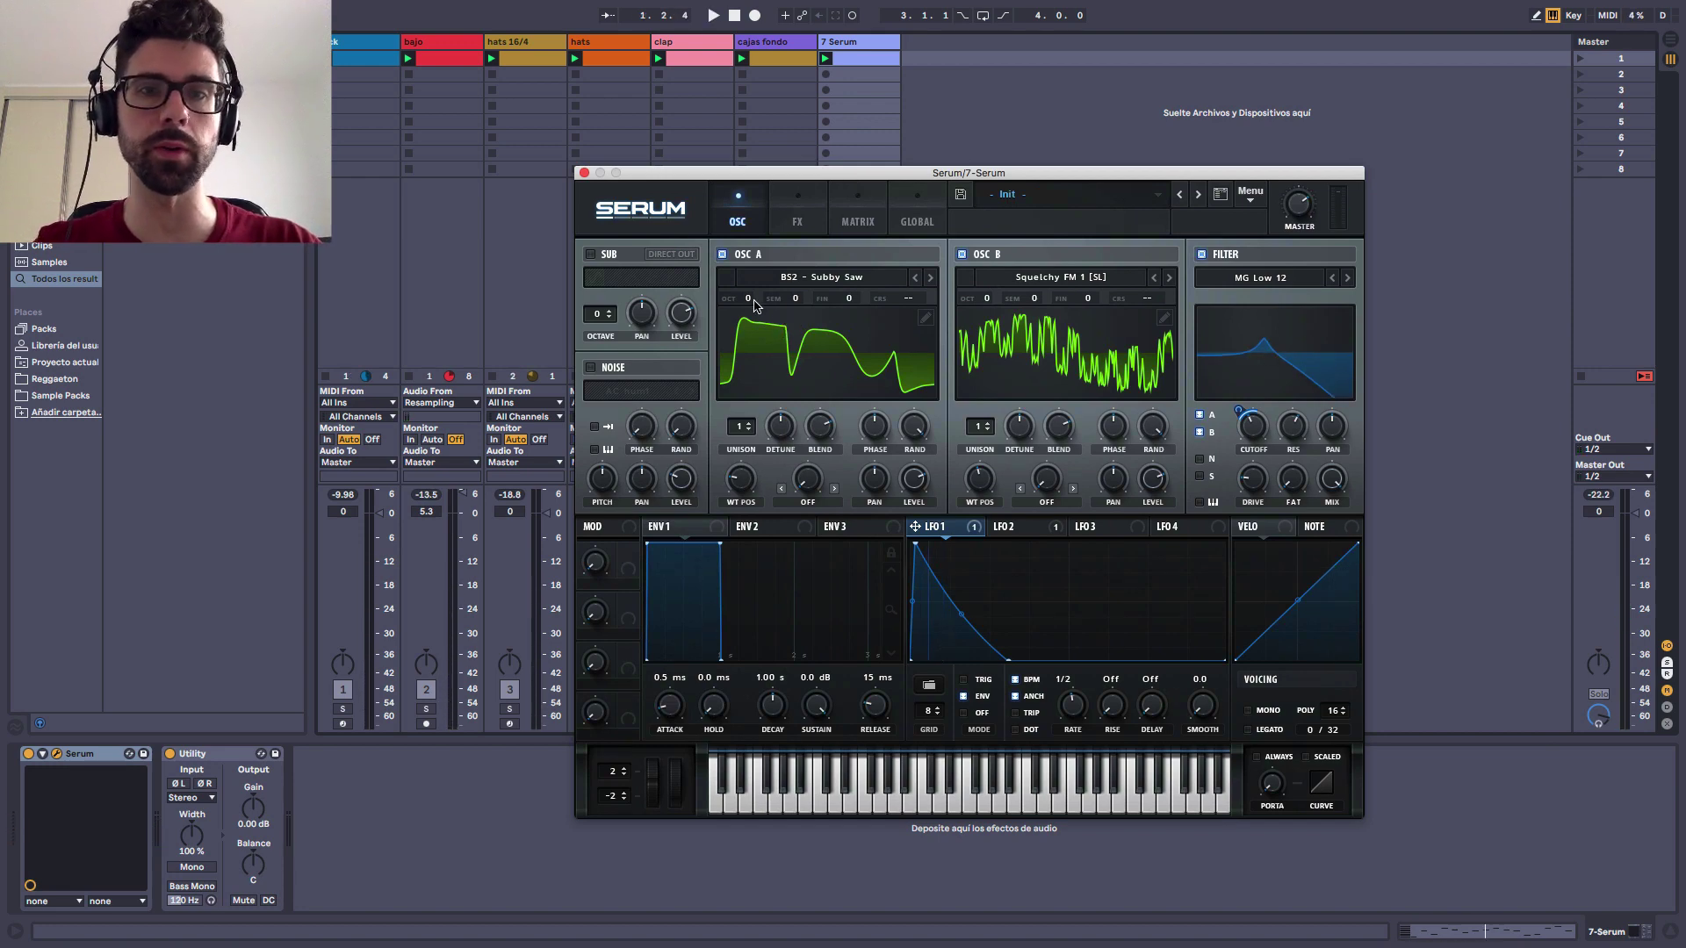
left_click_drag(754, 303, 758, 285)
left_click_drag(987, 302, 996, 279)
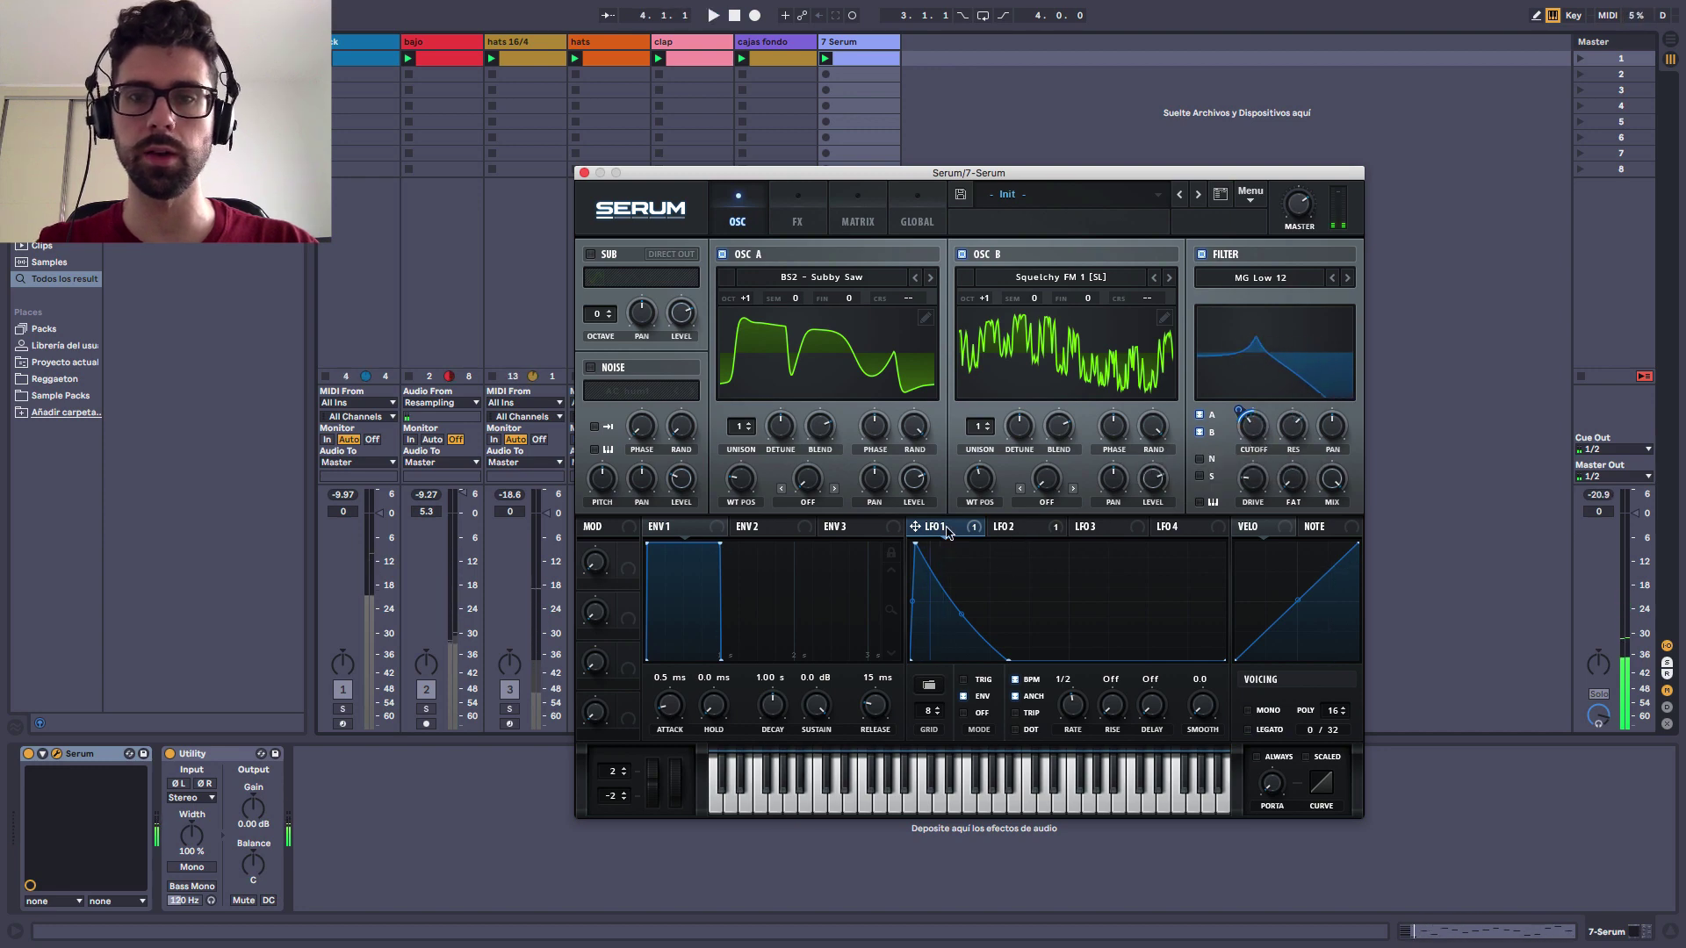
- Display LFO 2, set the filter cutoff to about 347 Hz and set LFO 2's rate to 1/2 during playback
left_click(1003, 527)
left_click_drag(1240, 419, 1255, 423)
key("space")
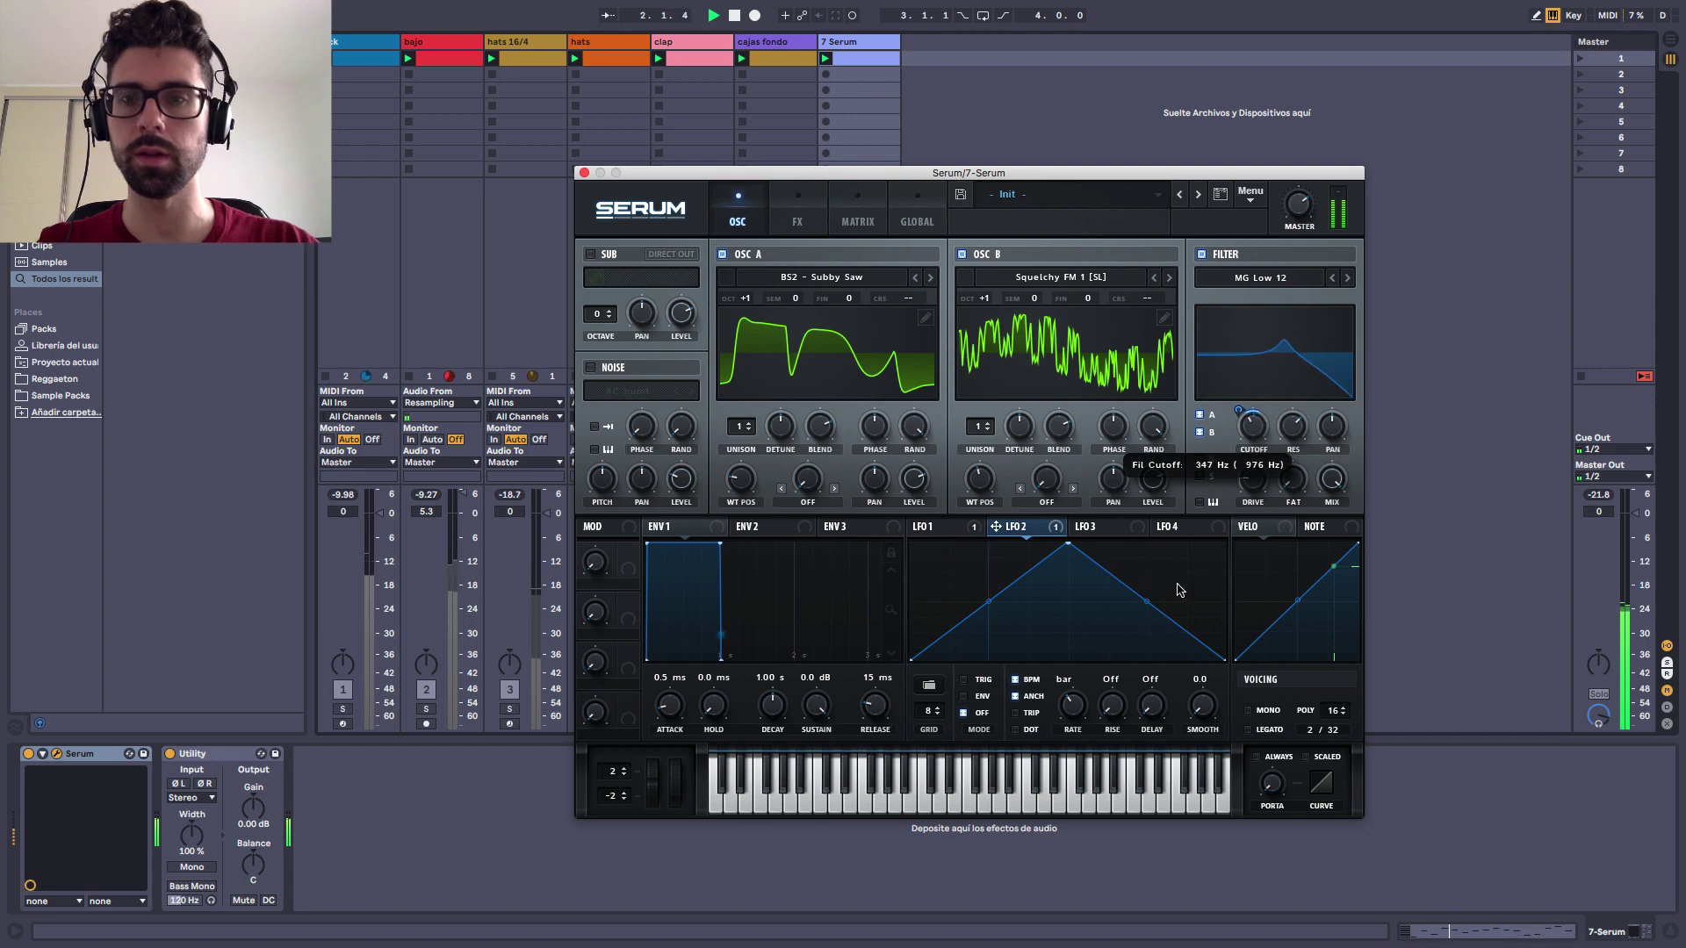
left_click_drag(1082, 704, 1083, 691)
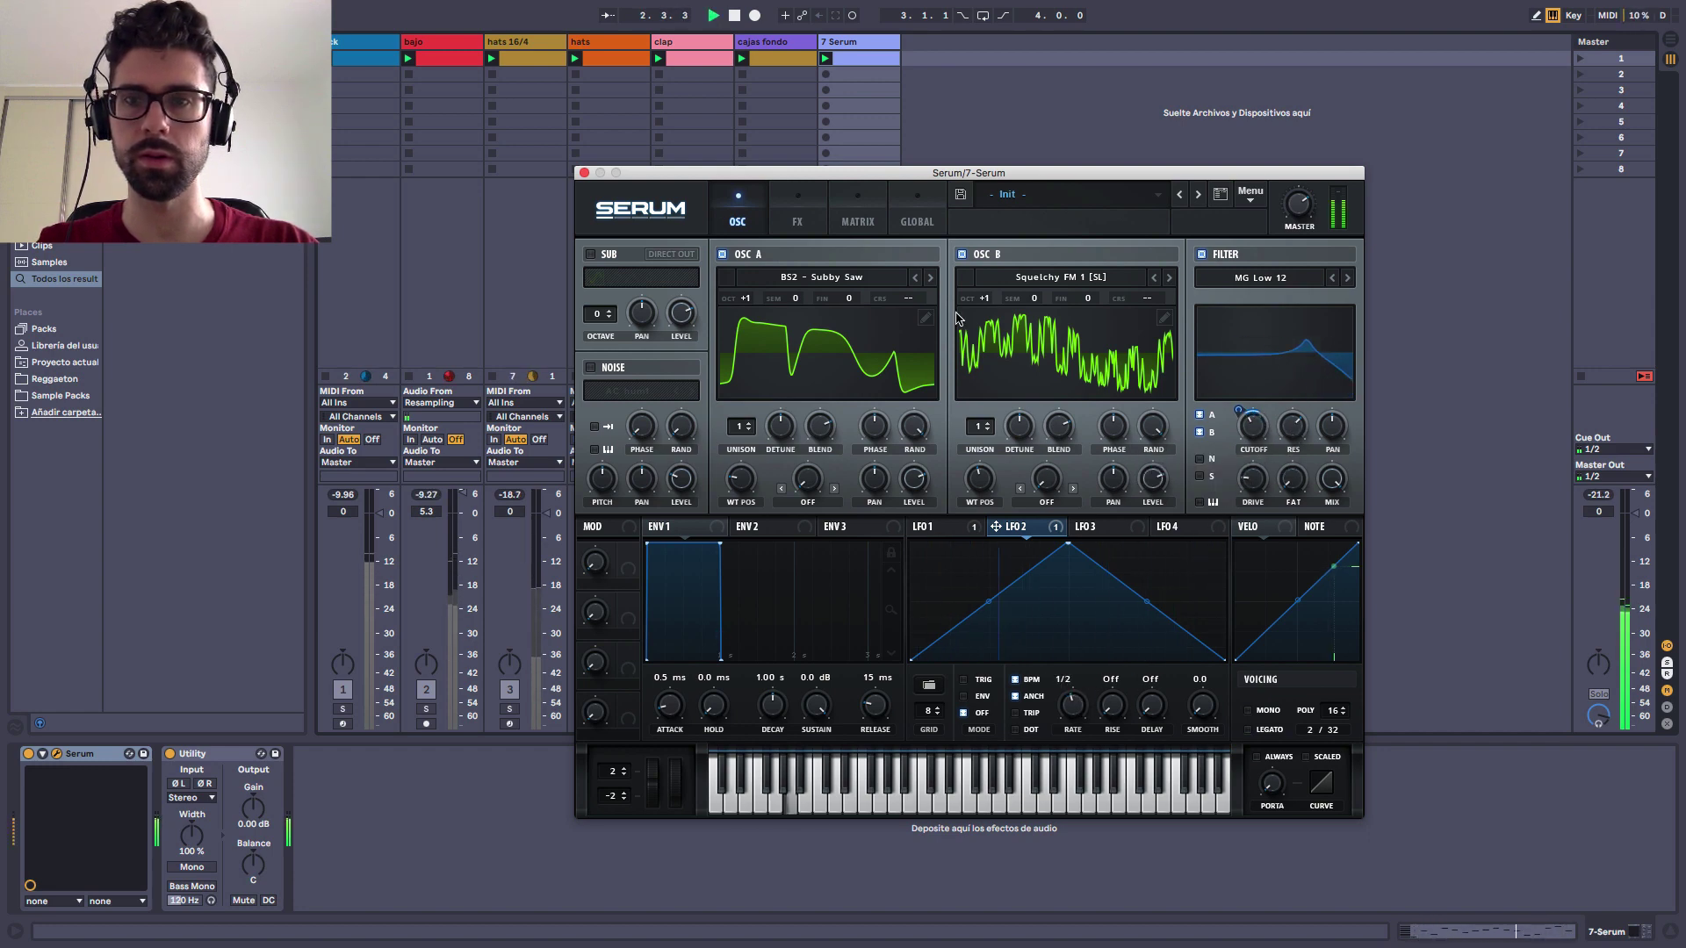
- Close Serum, unsolo its track with the full mix playing and lower the track's volume to -18.4 dB
left_click(584, 173)
key("space")
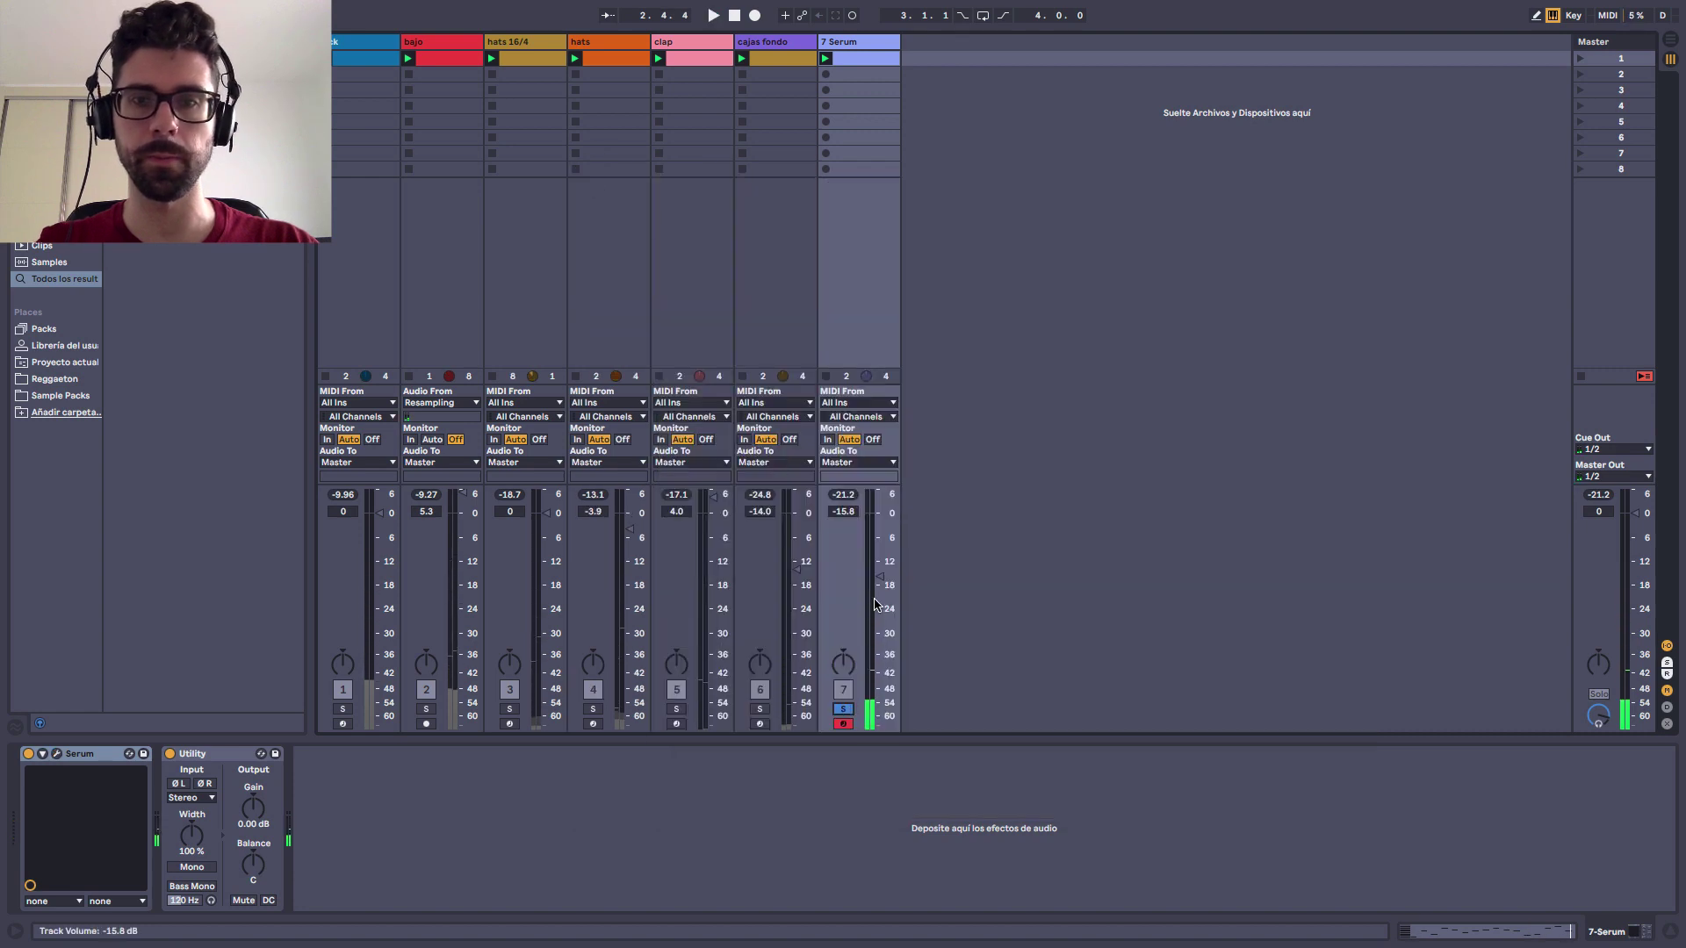
key("space")
left_click(848, 709)
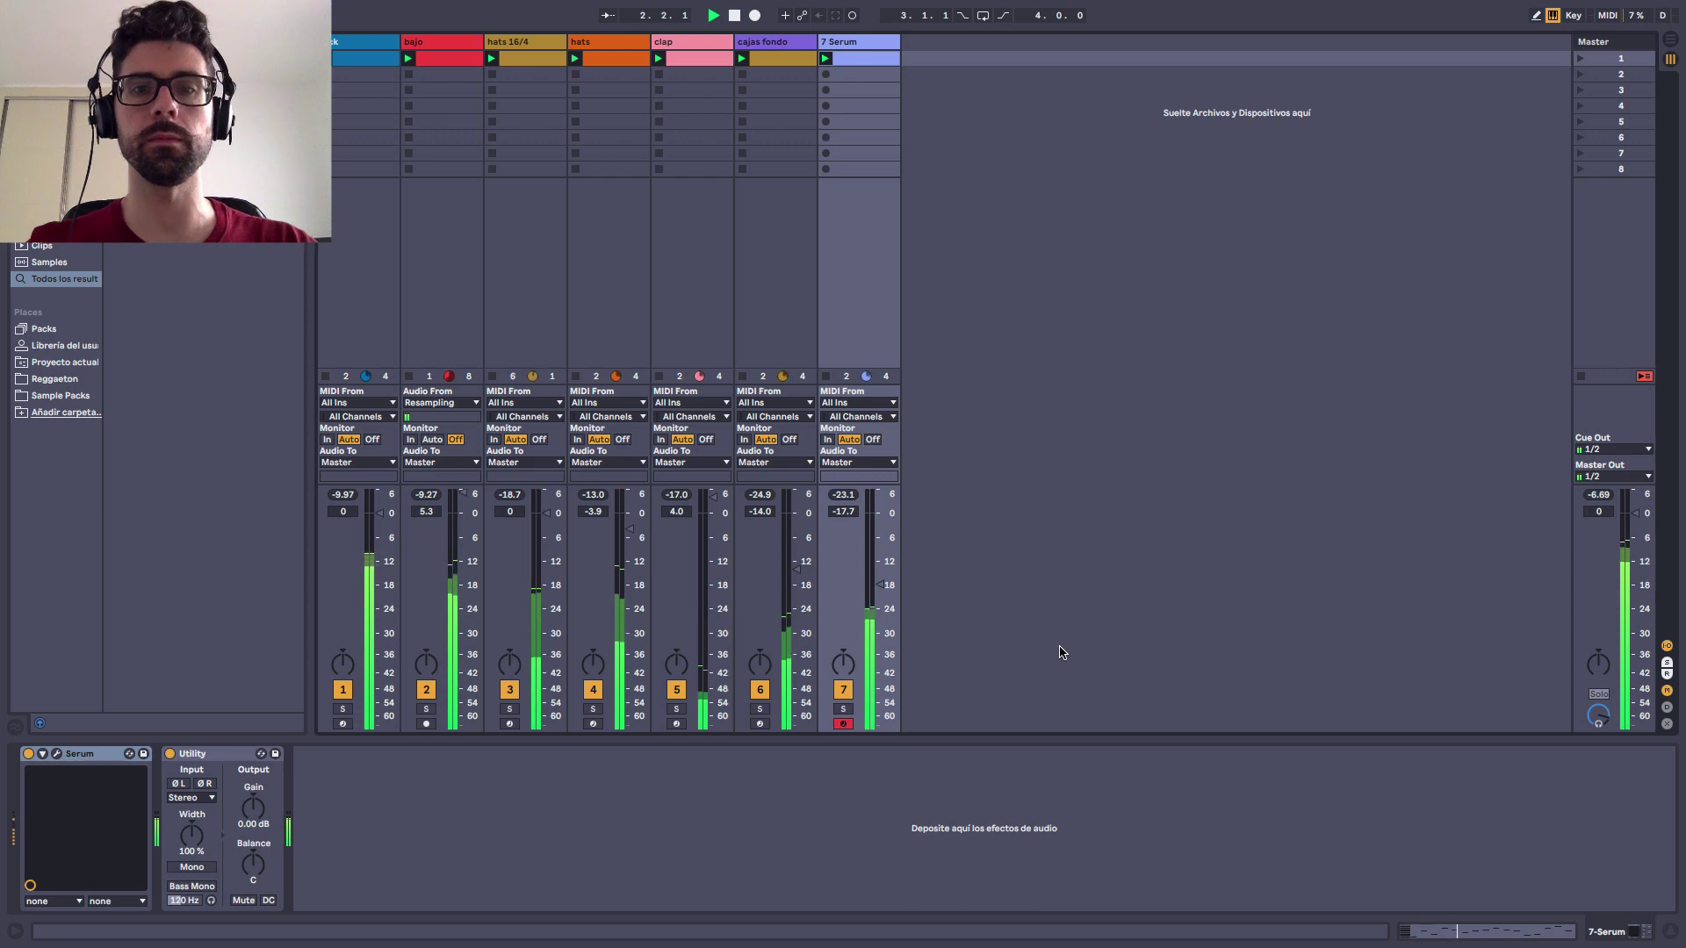
left_click_drag(880, 585, 880, 587)
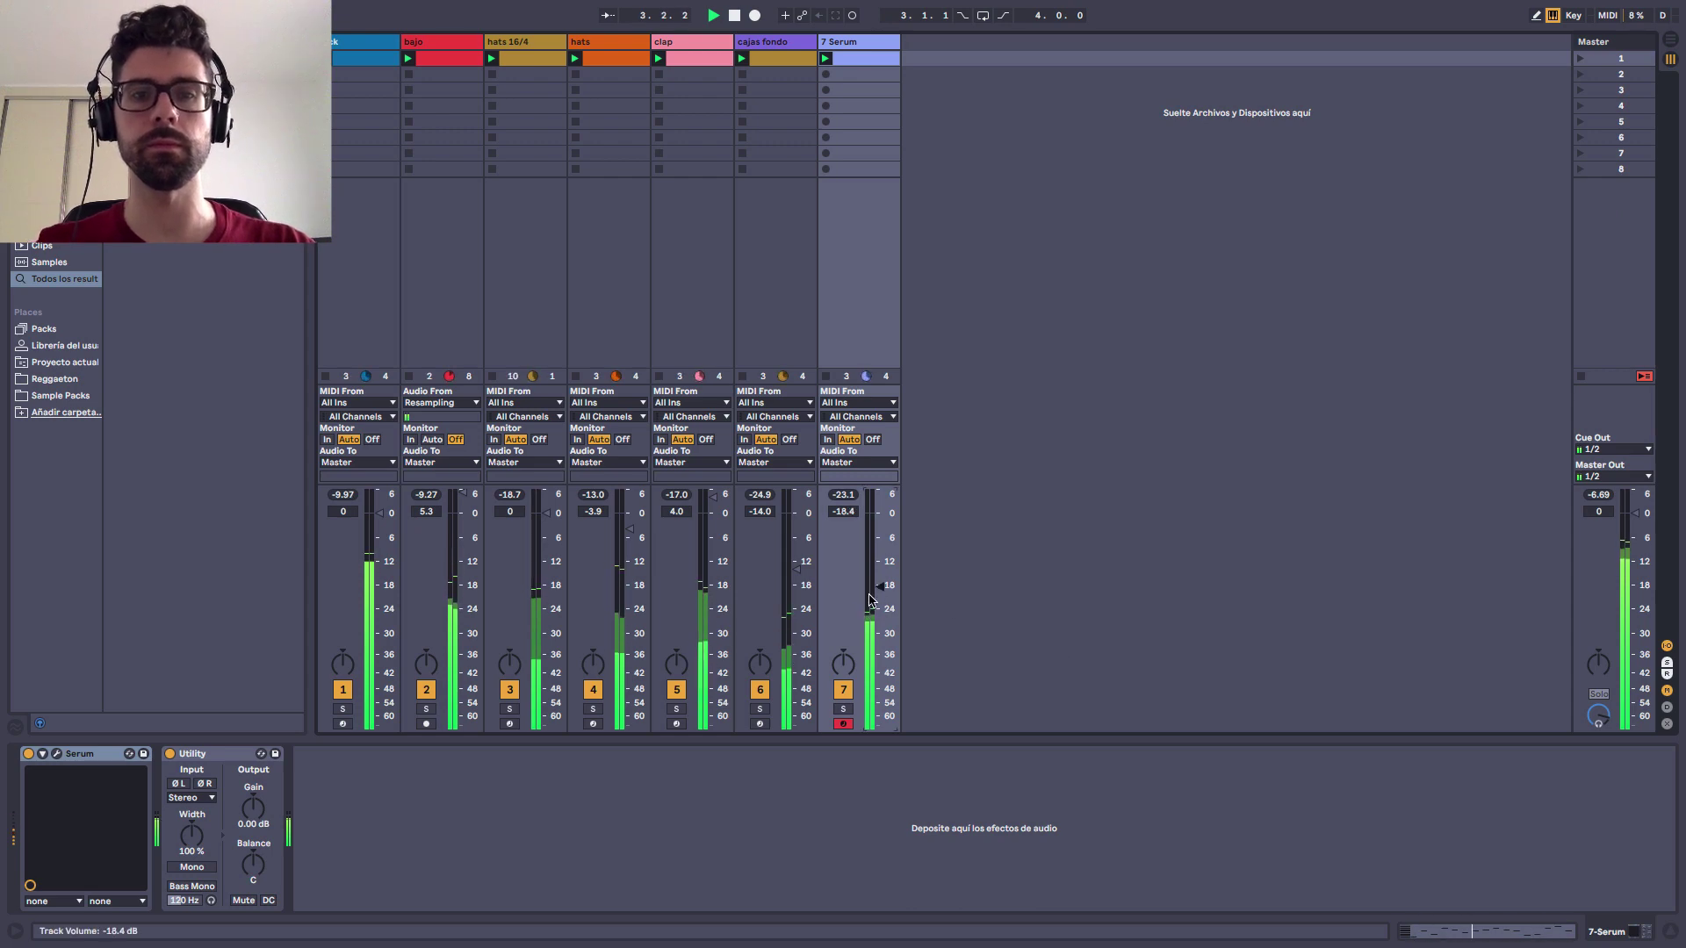
- Briefly mute and unmute track 1 to compare the mix, and reopen the Serum window
left_click(343, 690)
left_click(343, 690)
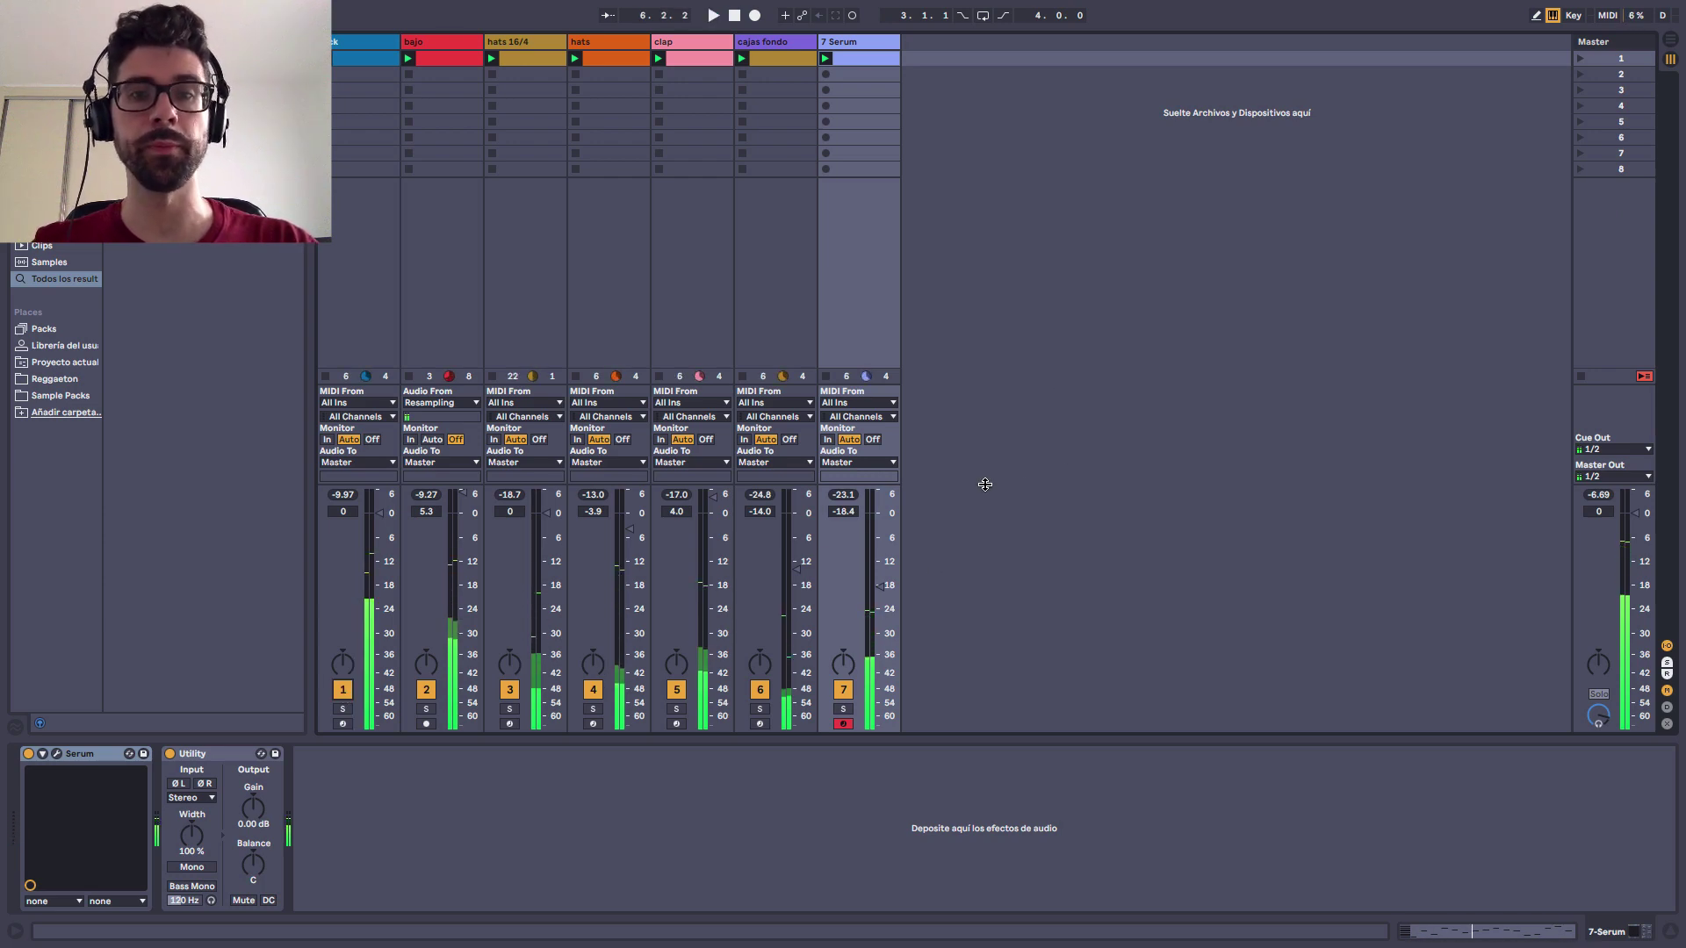
left_click(56, 755)
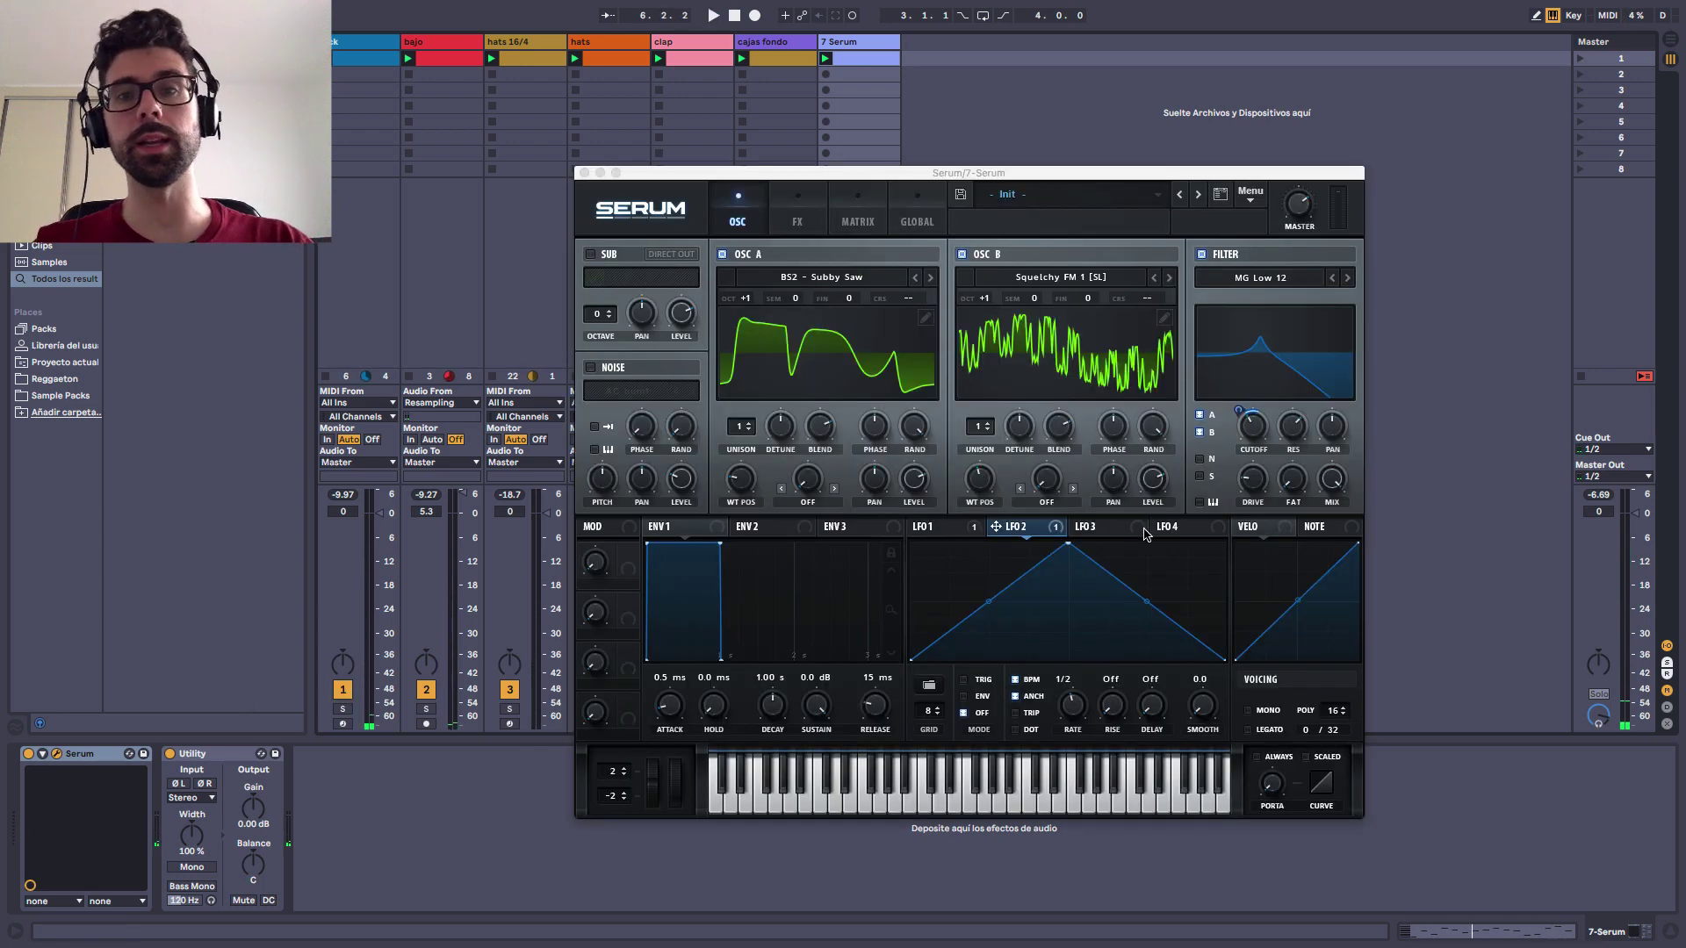